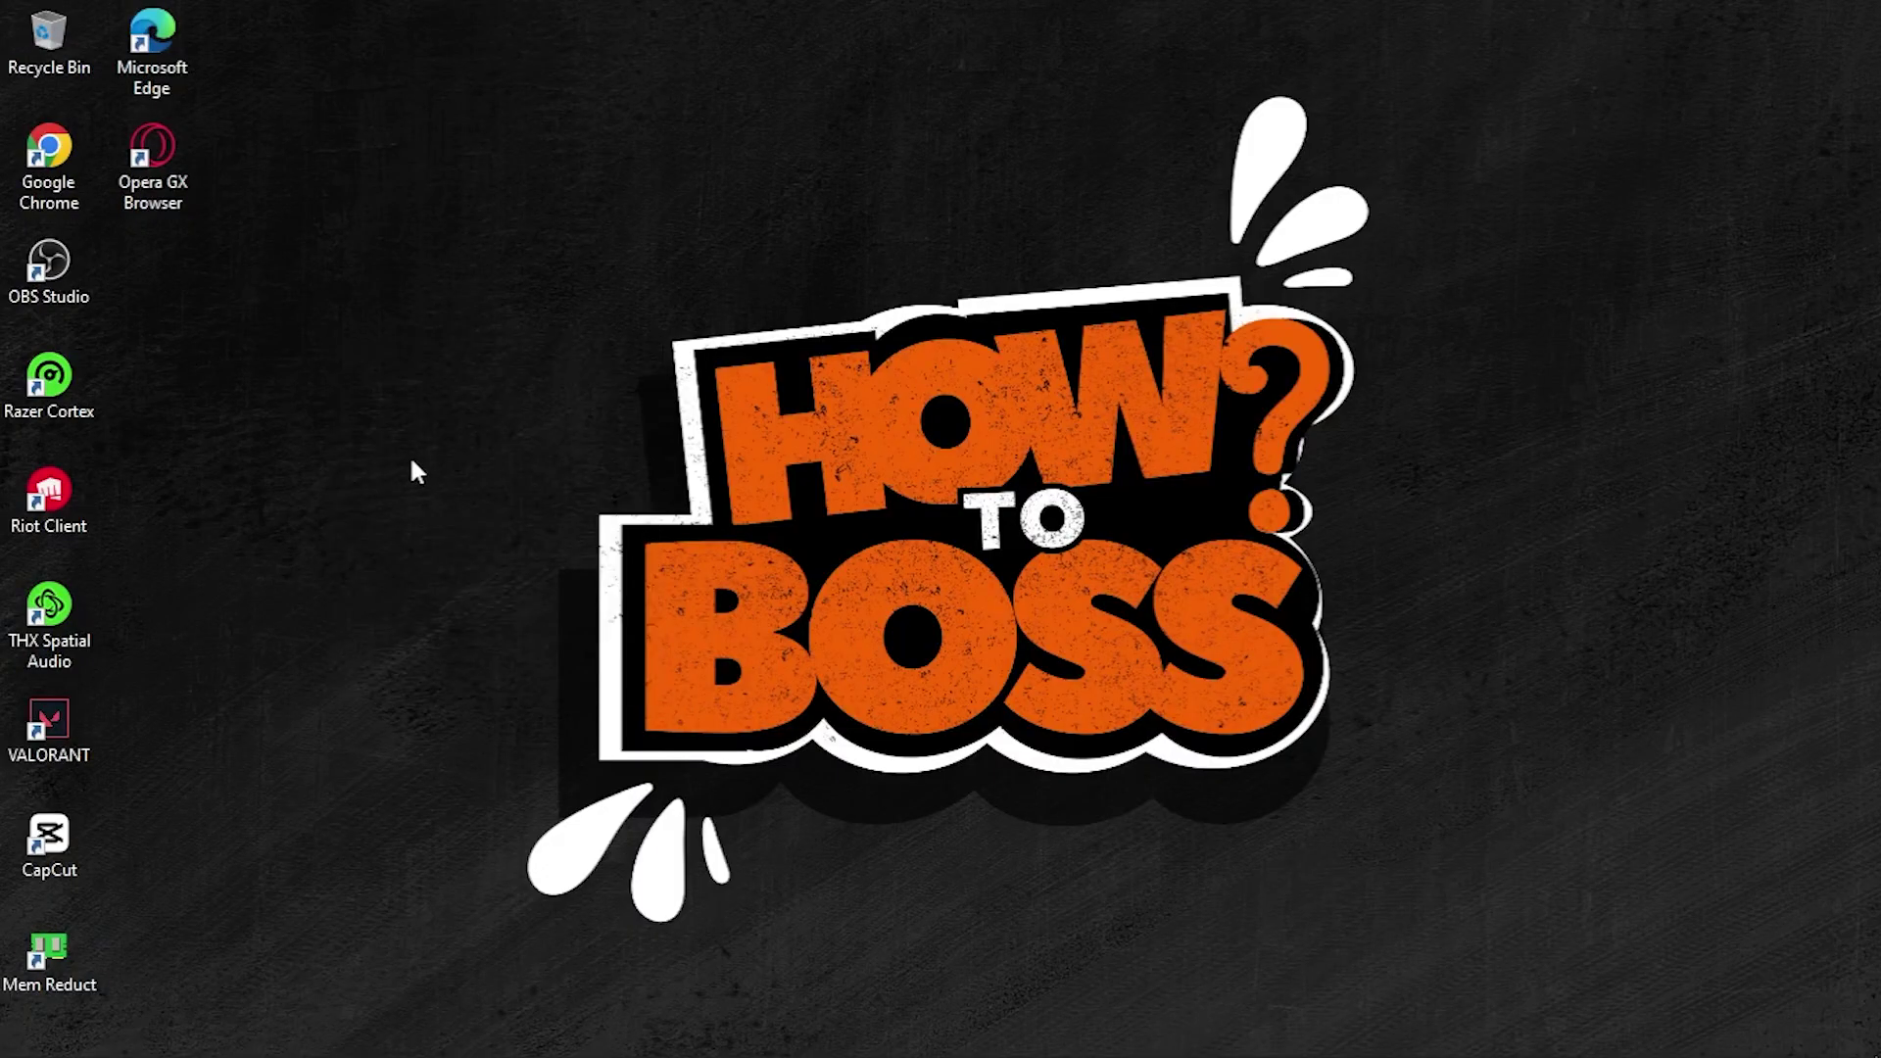
Launch Chrome maximized and go to the suggested Shopify free-trial page.
double_click(72, 151)
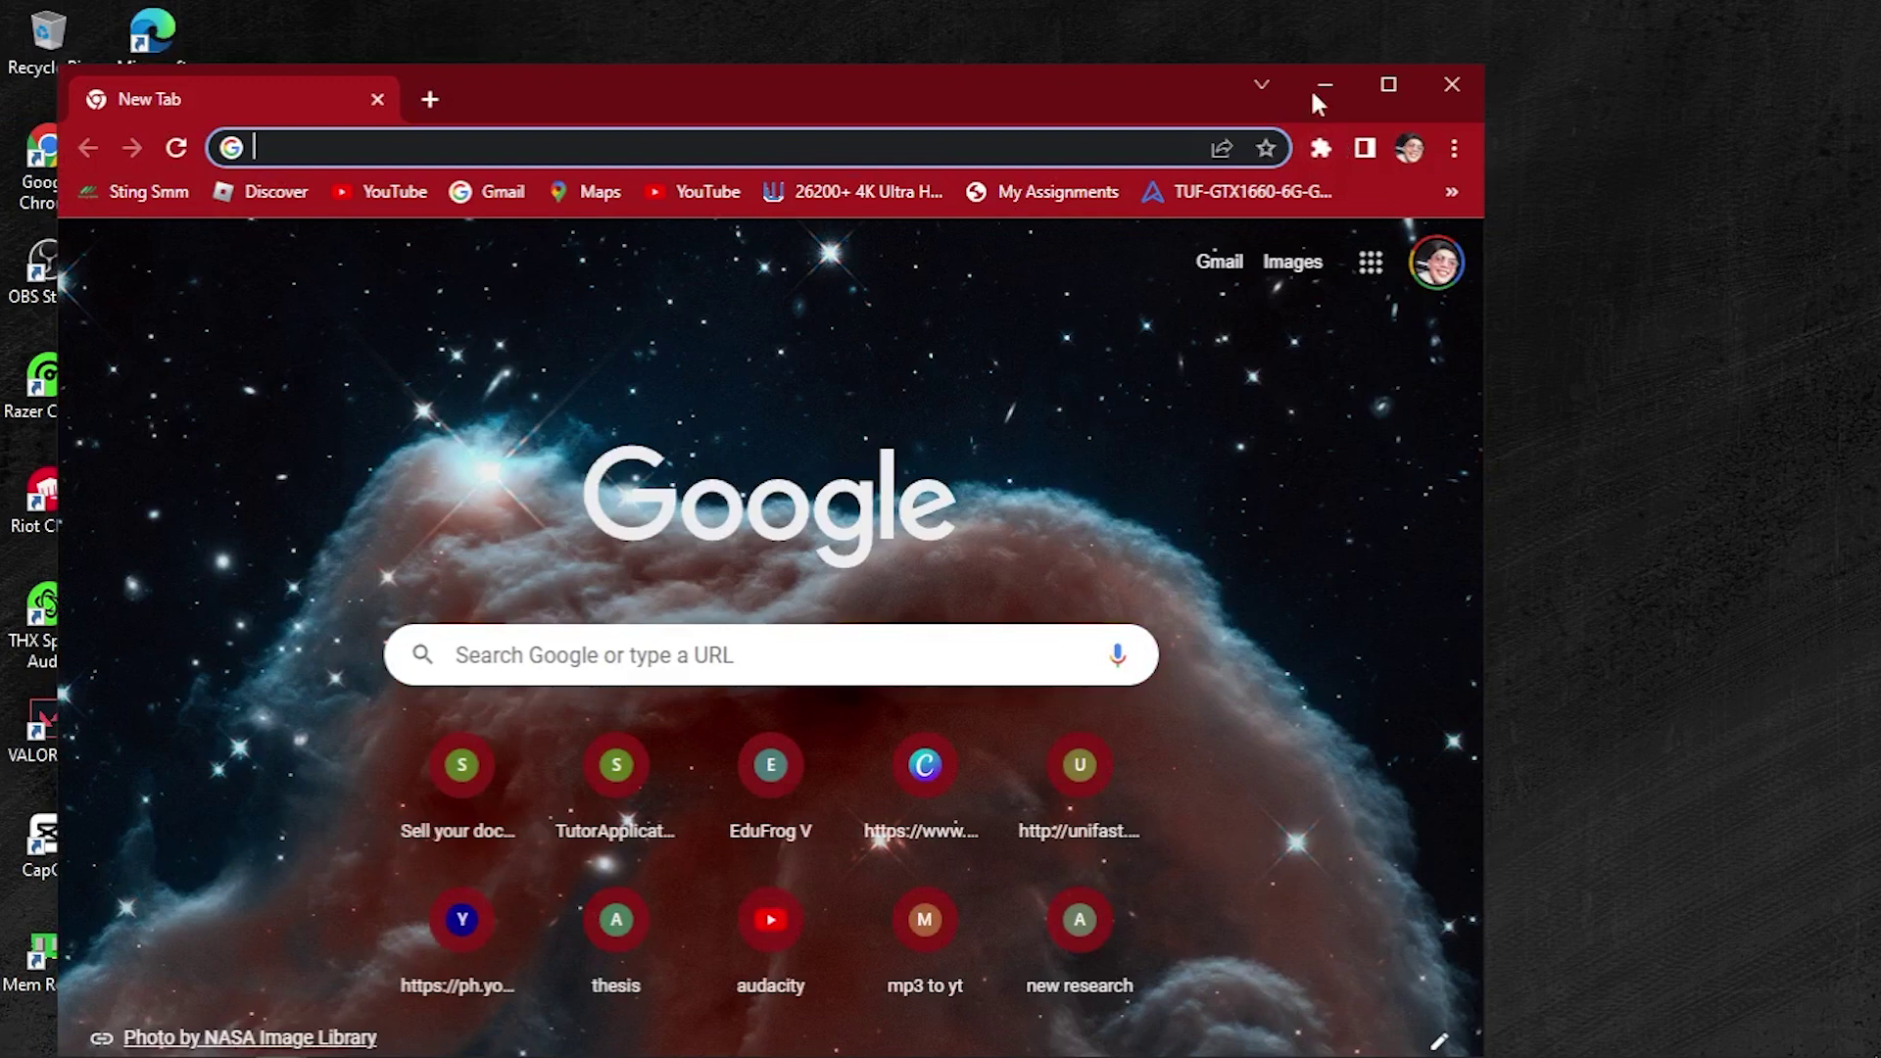
left_click(1388, 83)
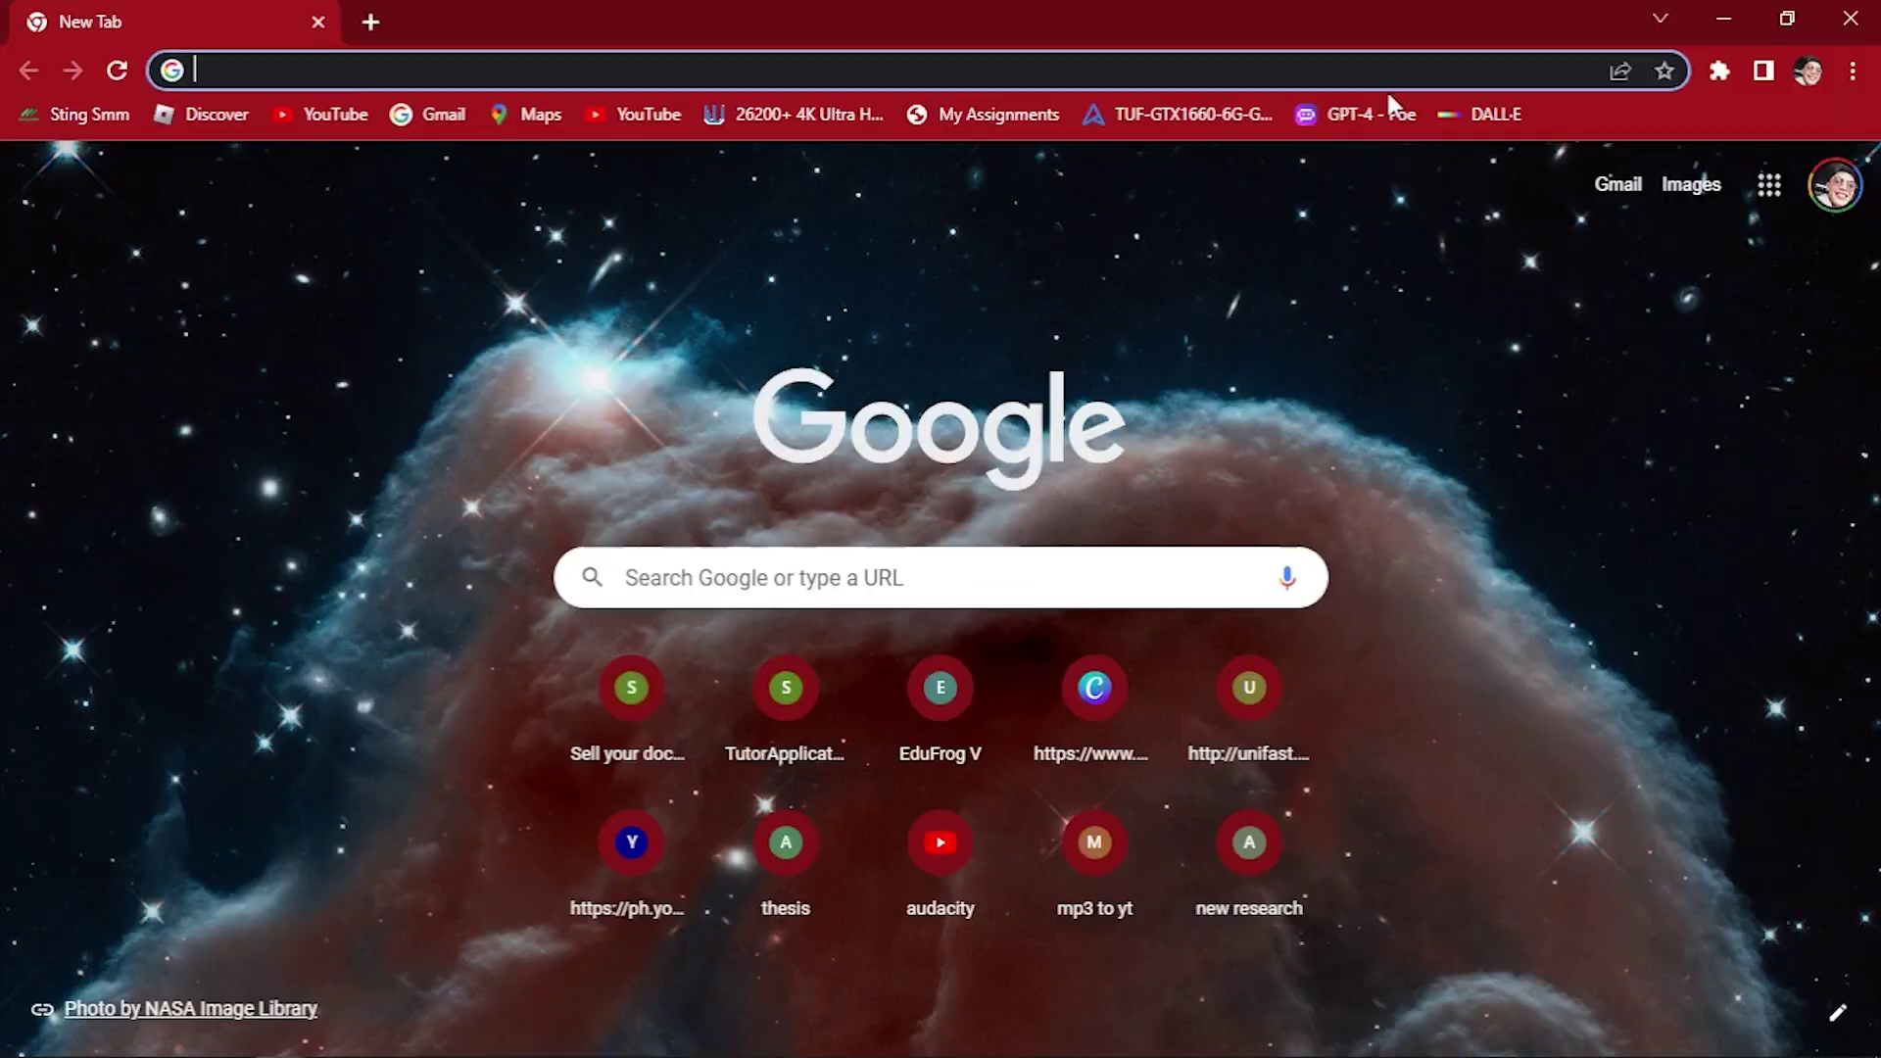
left_click(669, 72)
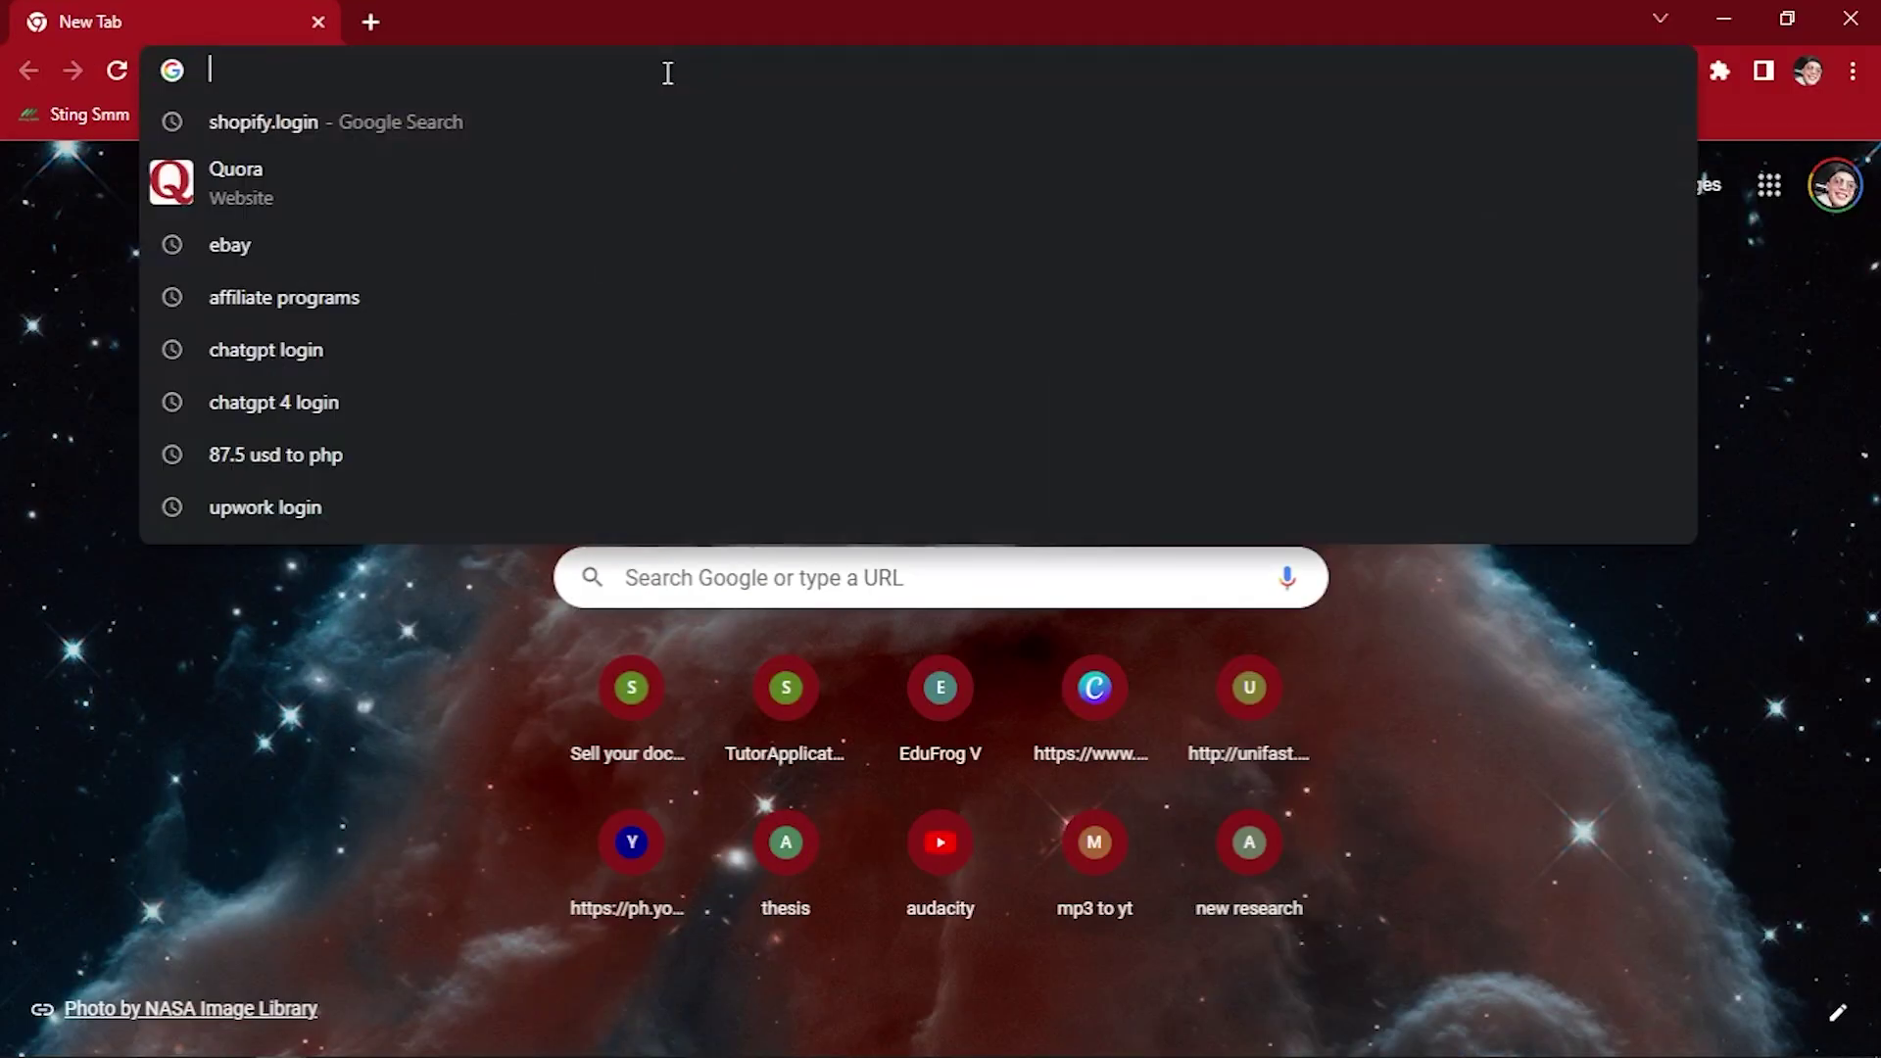
type("sh")
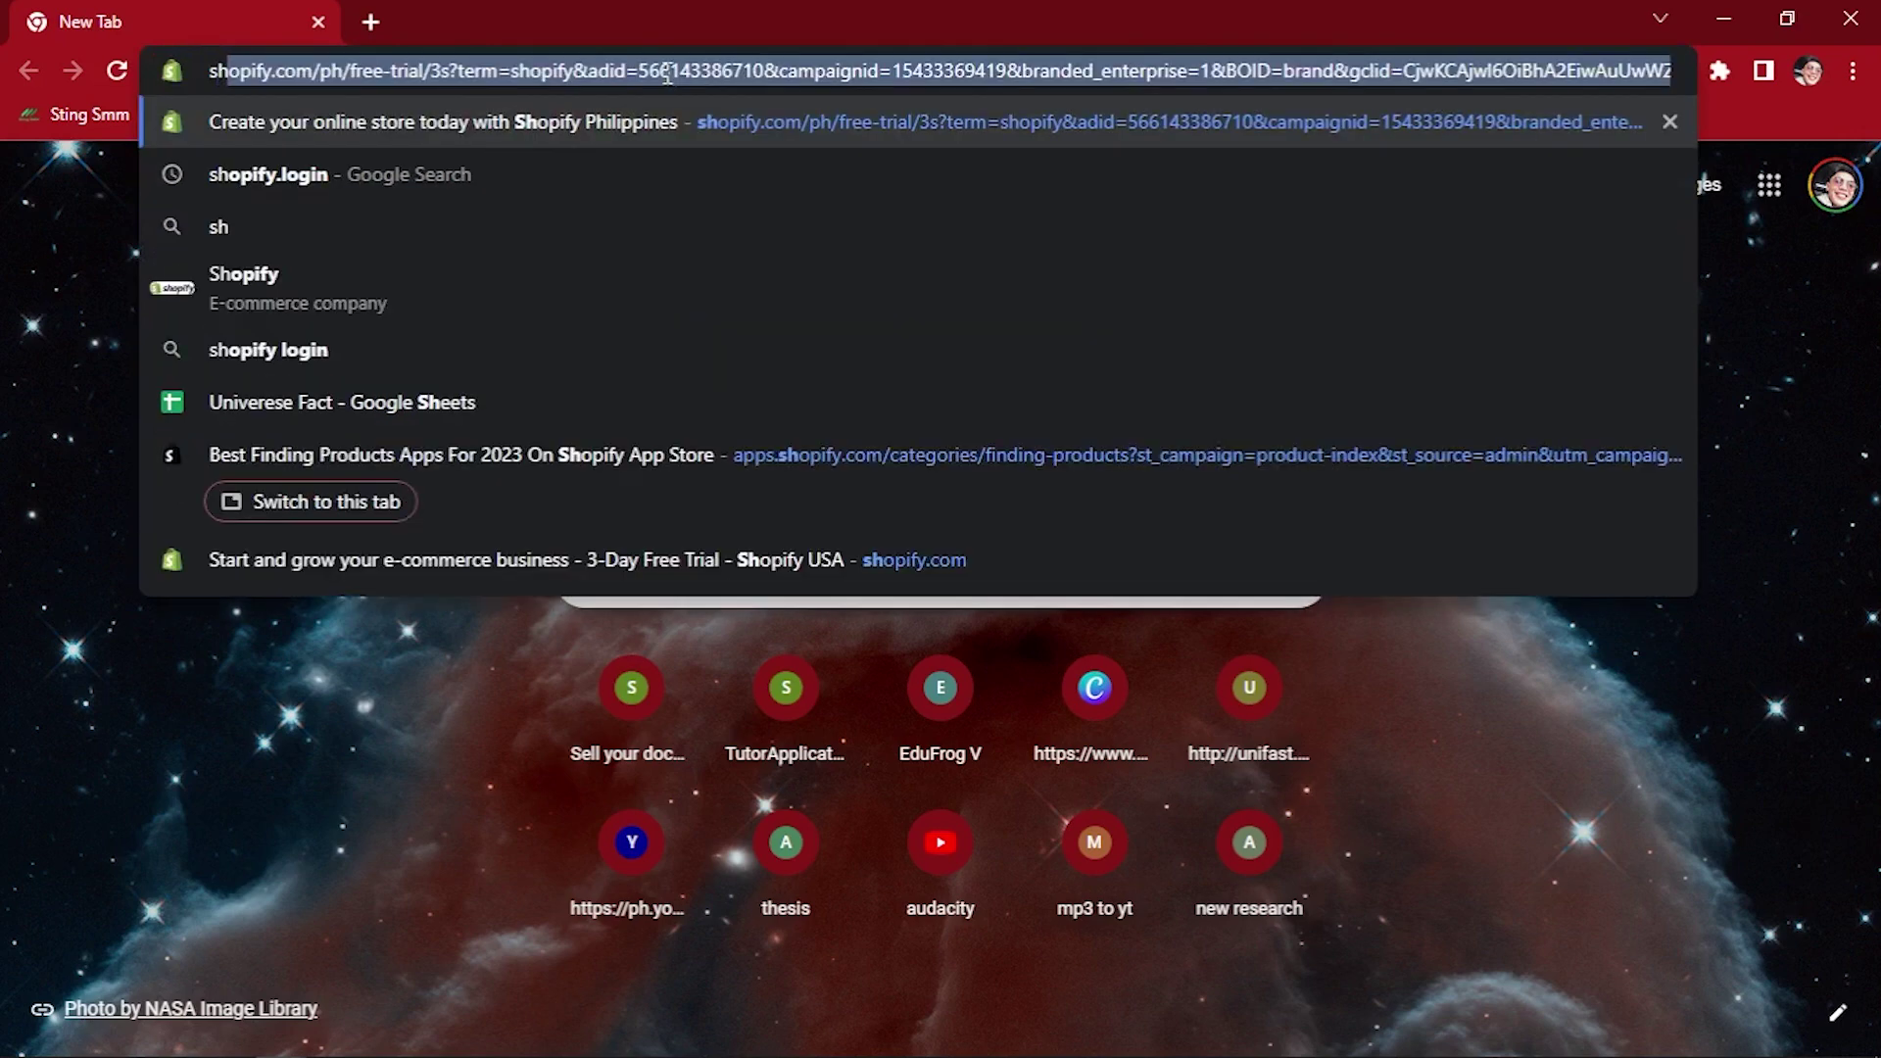
key("Return")
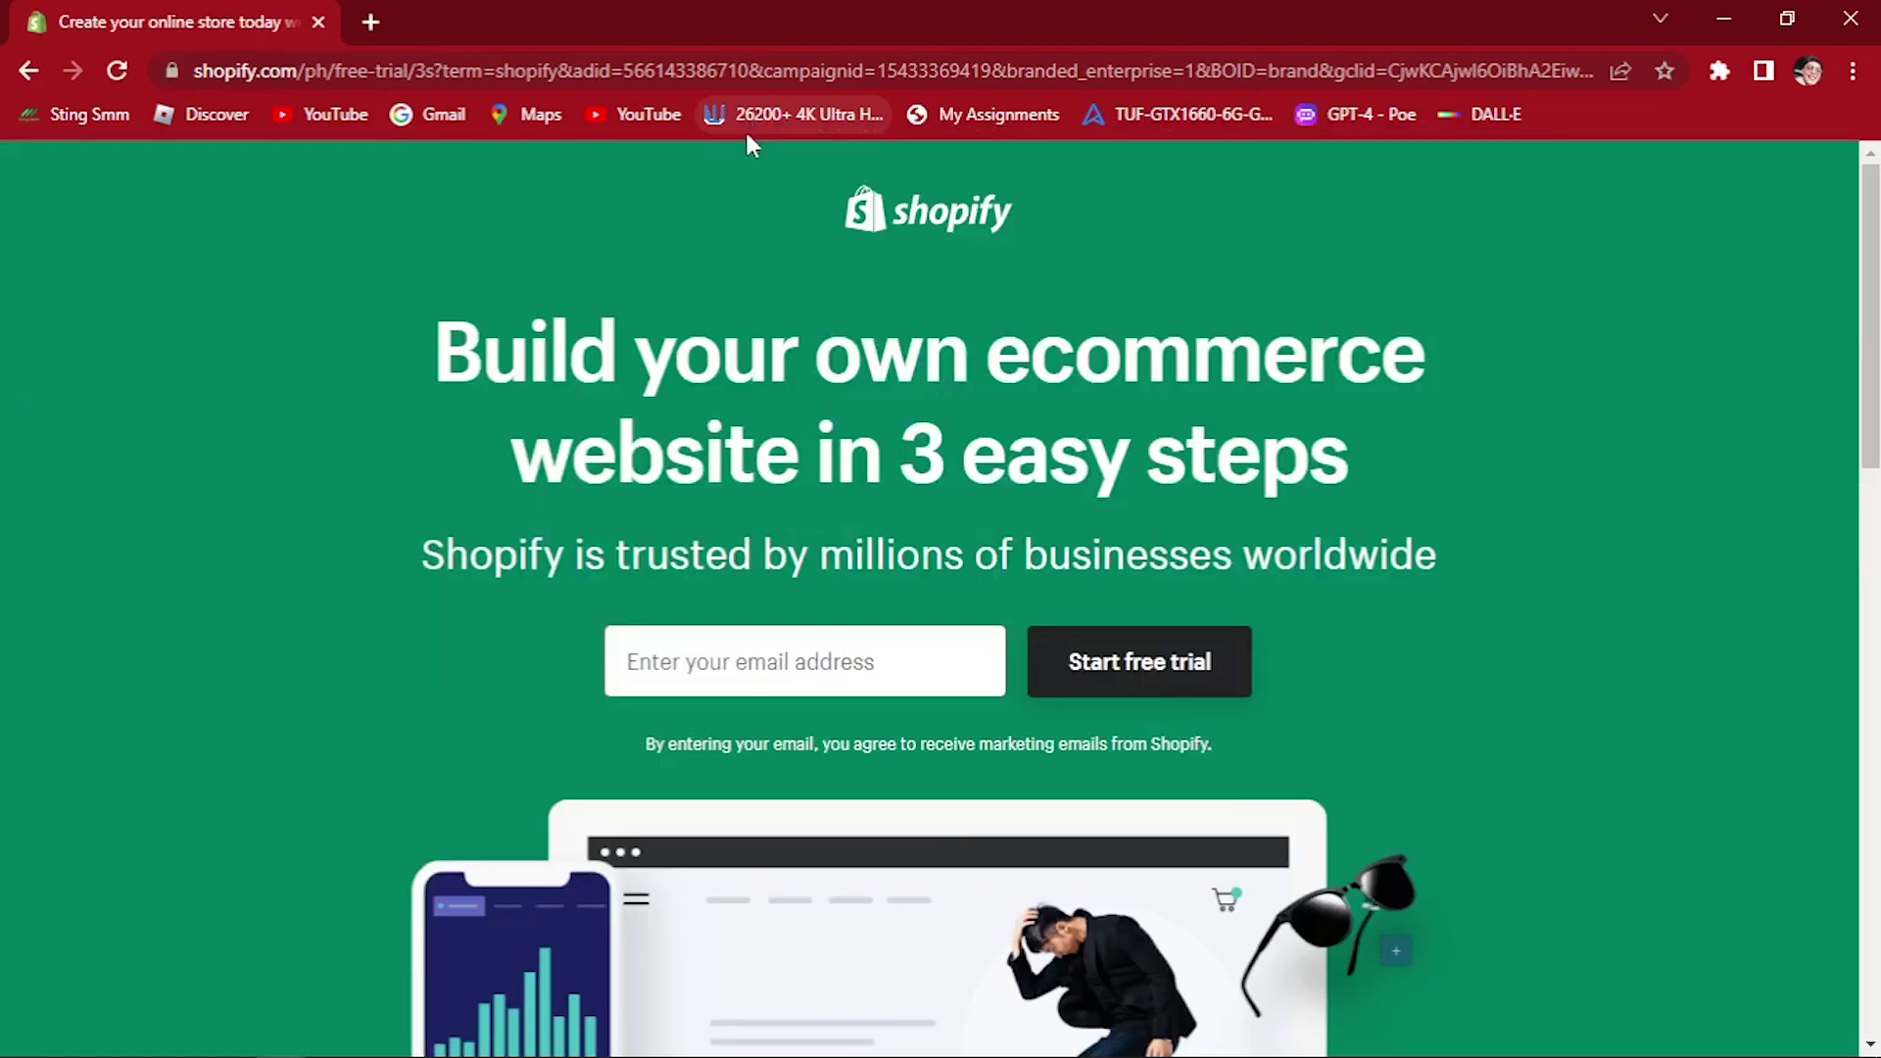
scroll(1874, 332, "down", 1)
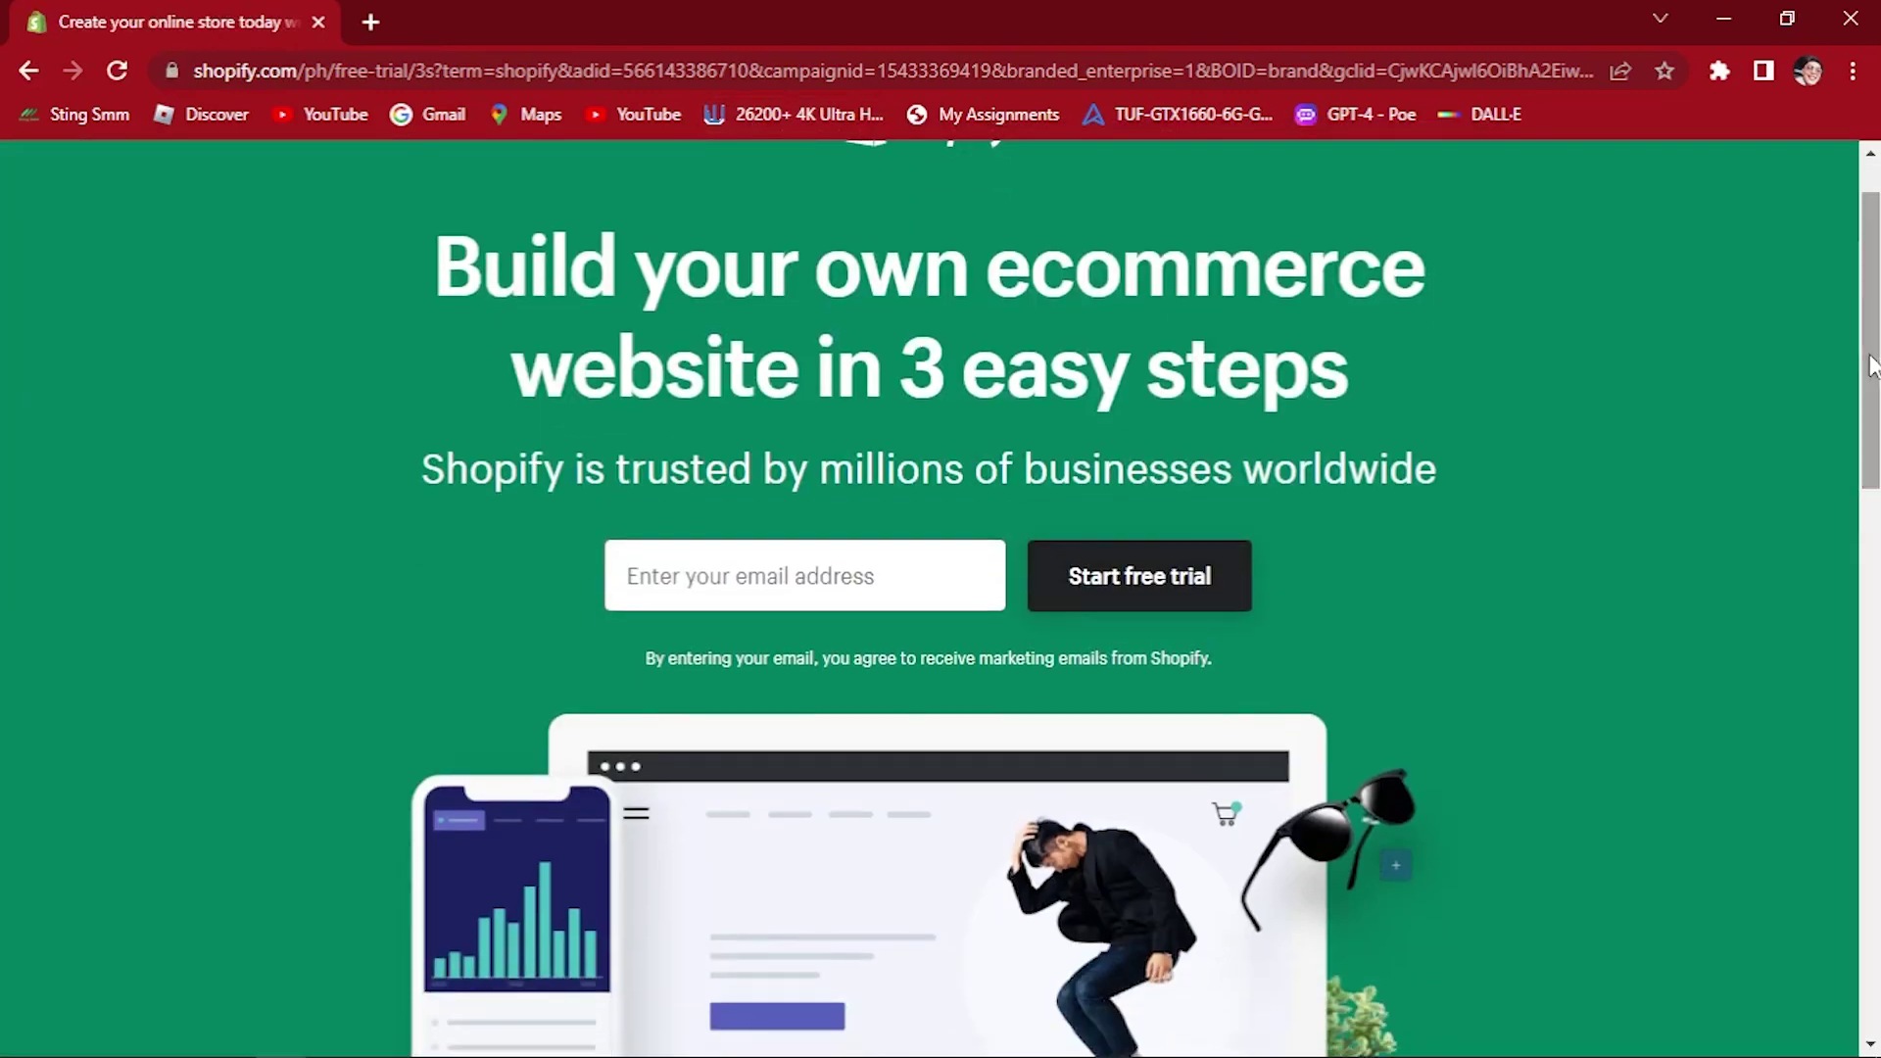
Submit the saved autofill email to start the Shopify free trial.
left_click(931, 563)
left_click(891, 654)
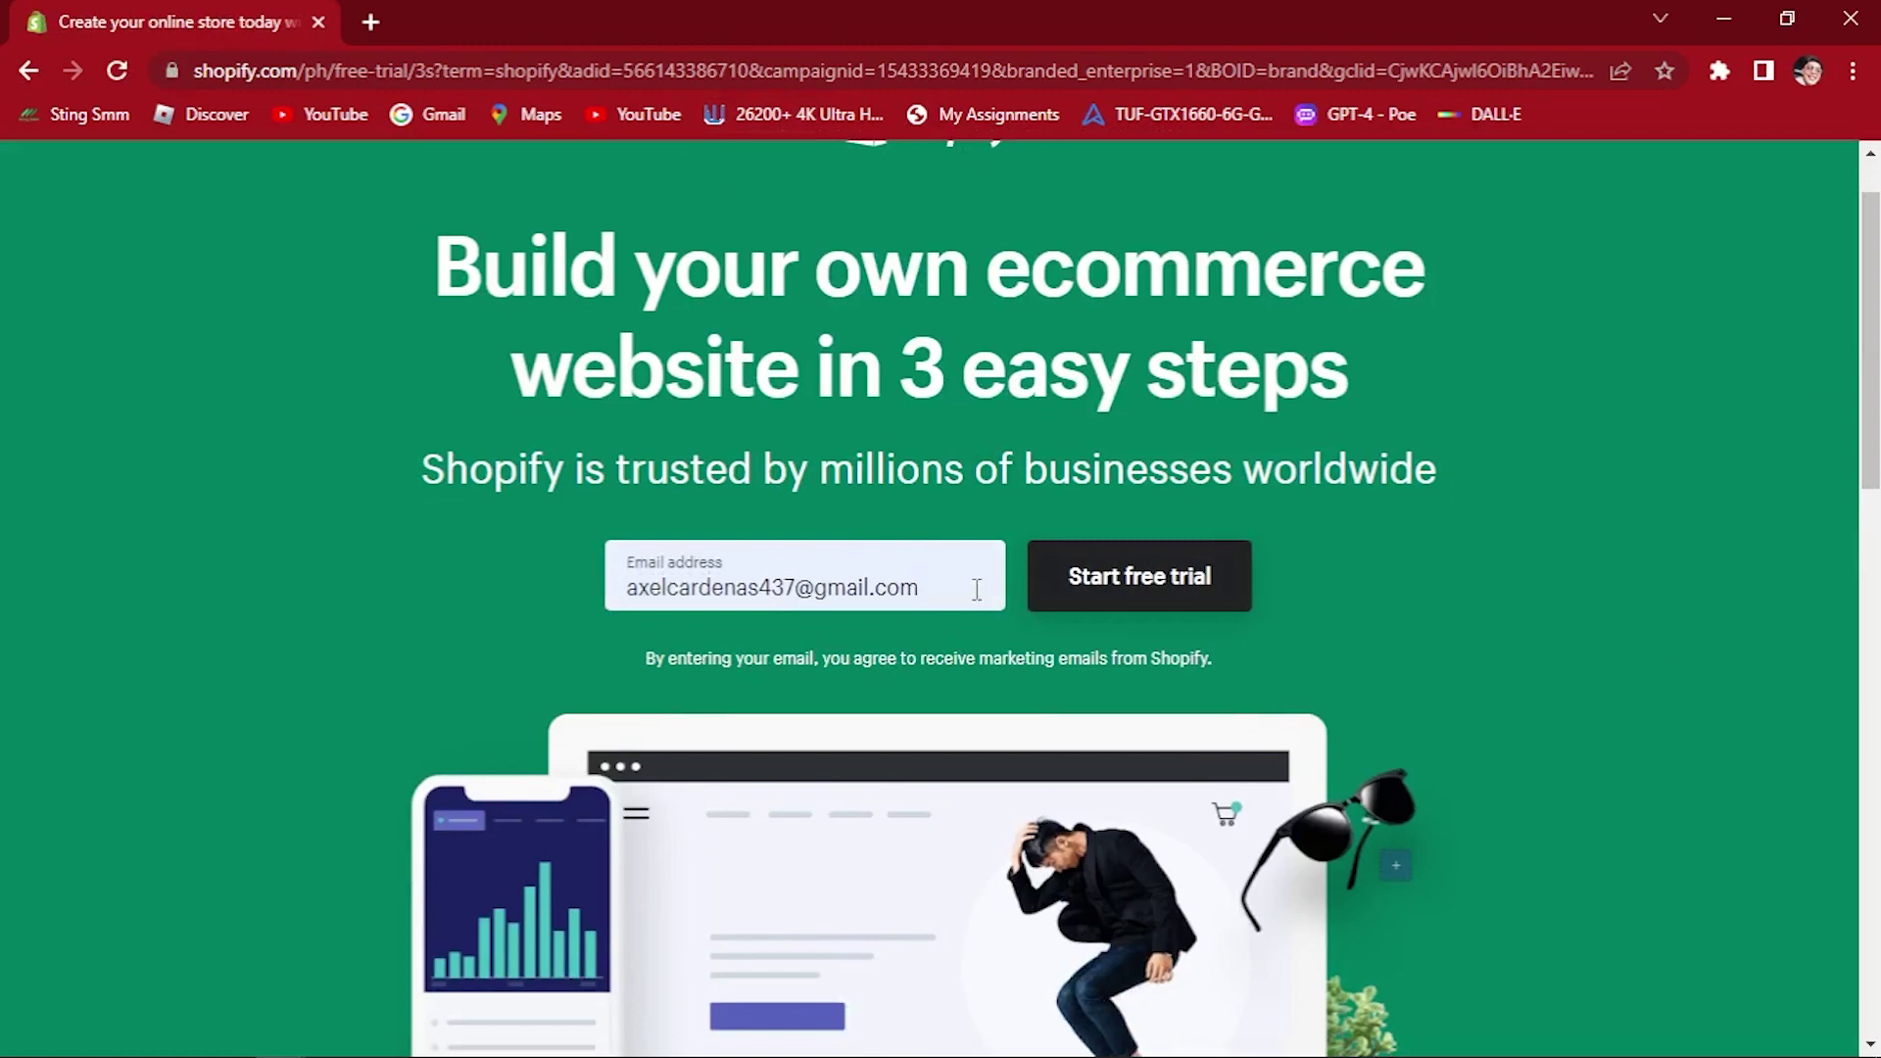
key("Return")
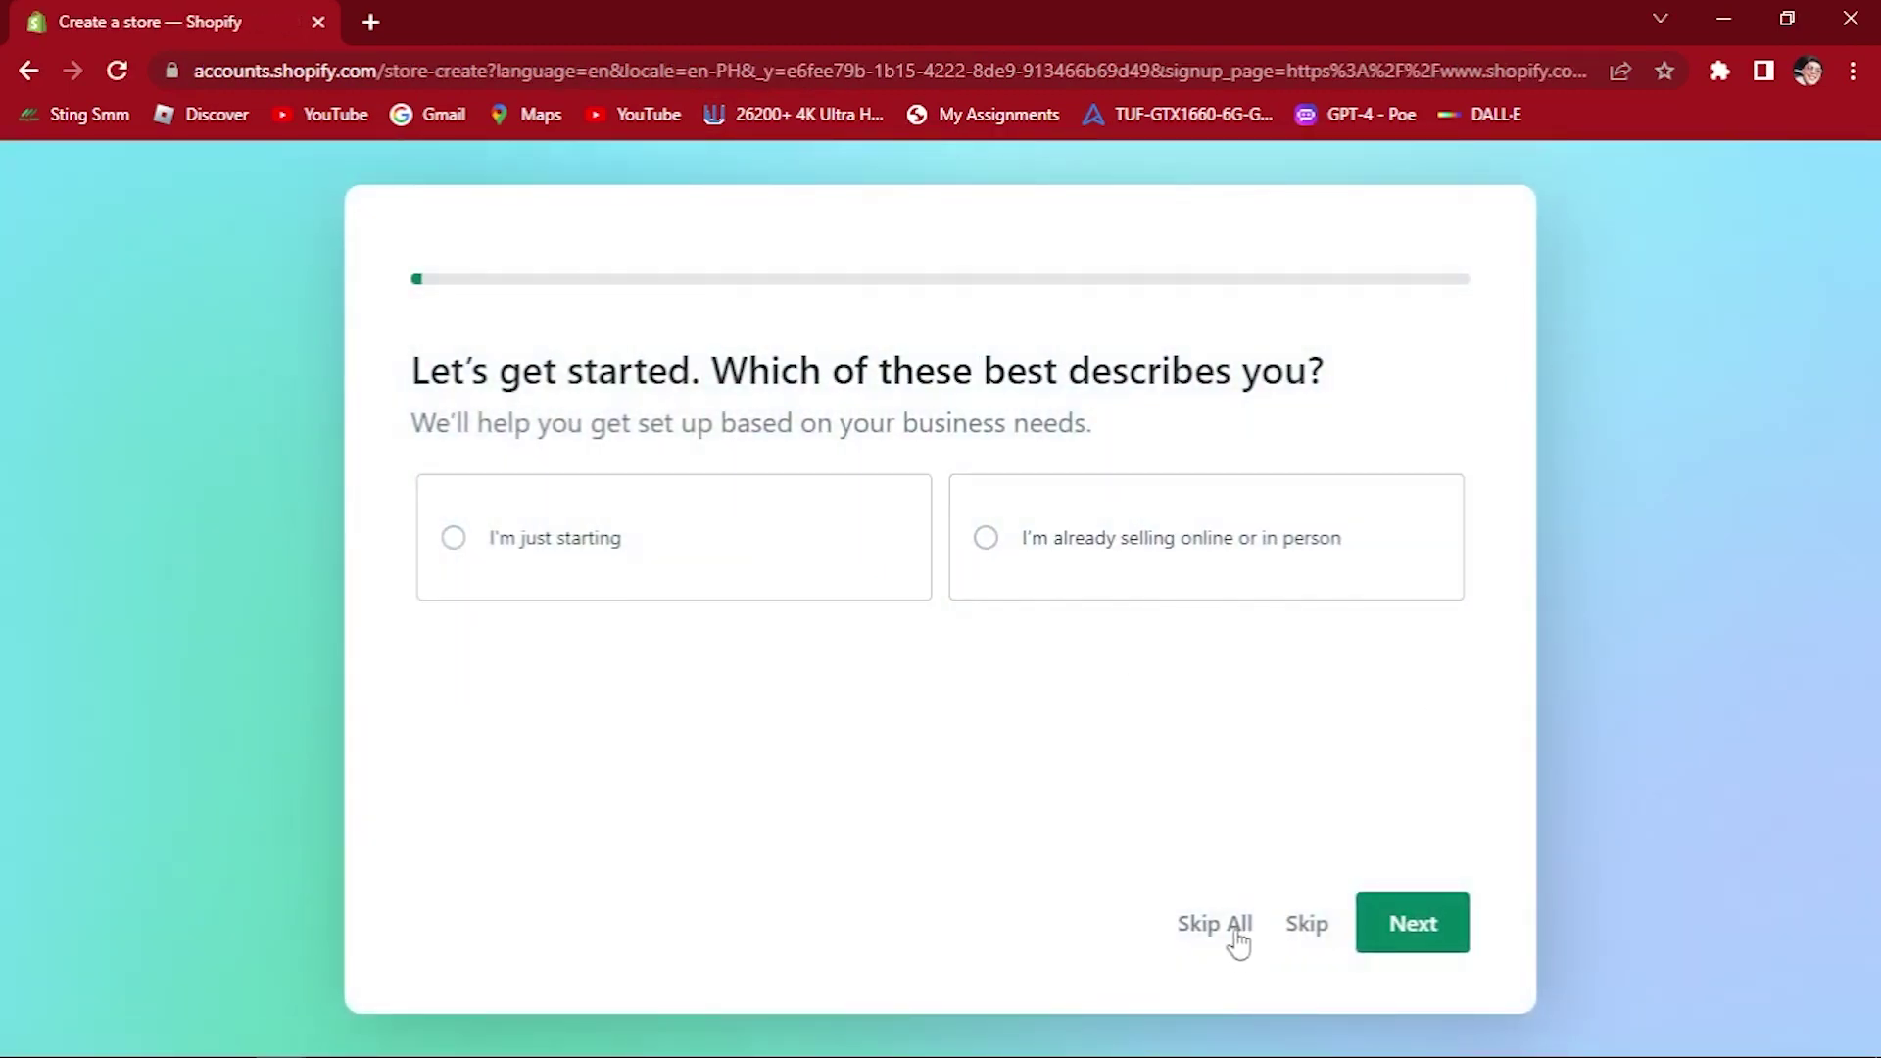
Reopen the Shopify free-trial page from the address bar suggestions.
left_click(366, 78)
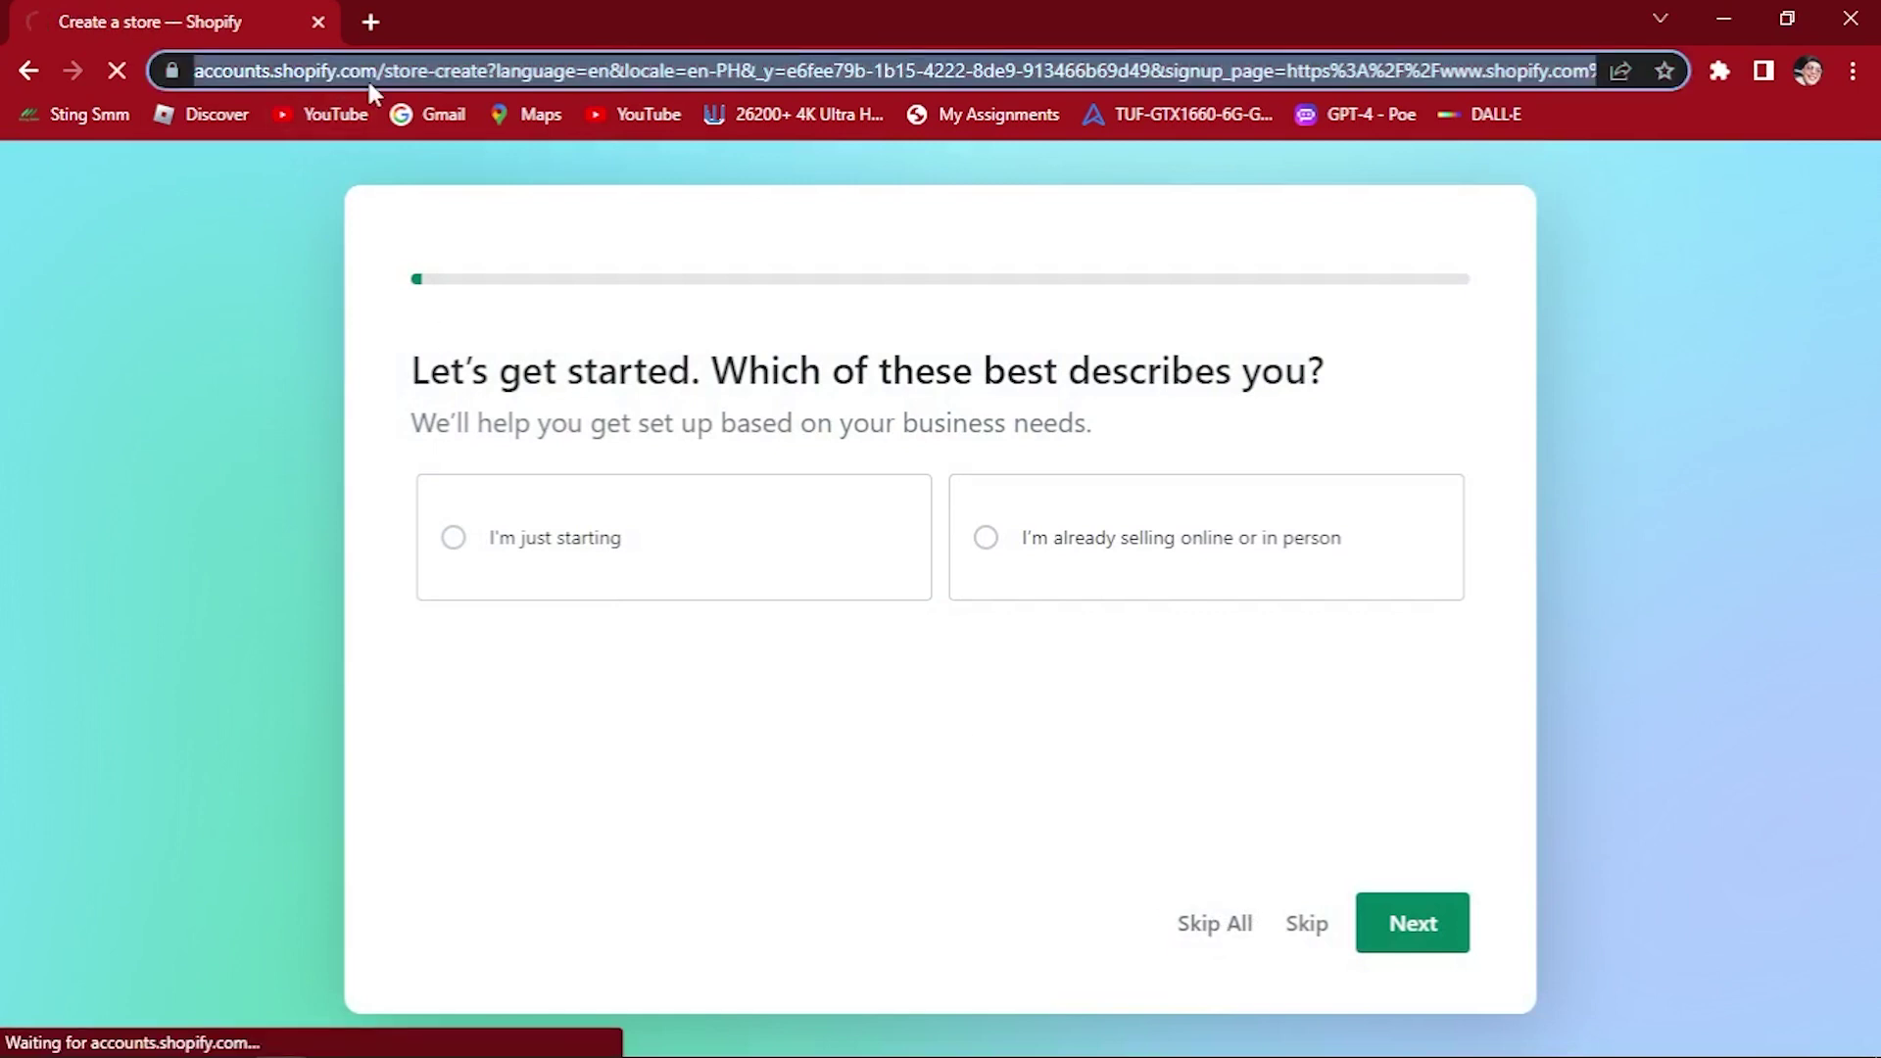
type("shopu")
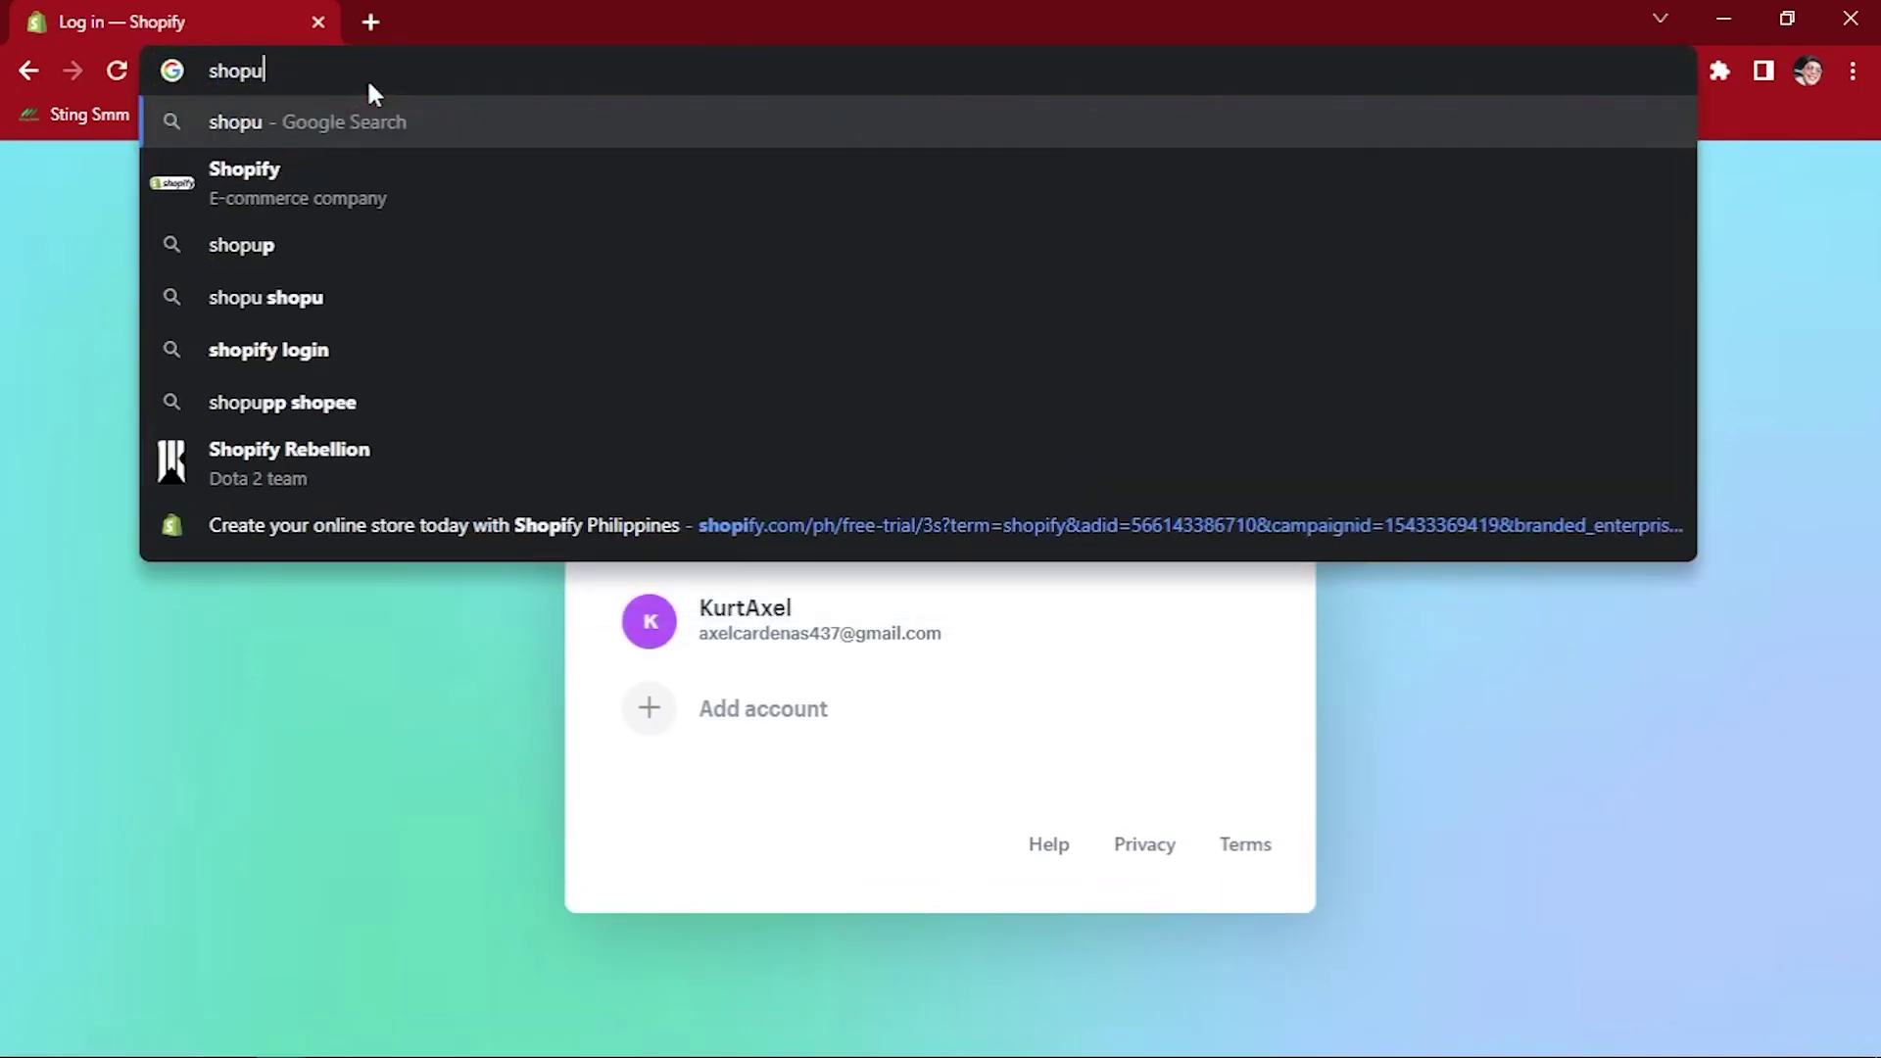
key("BackSpace")
key("Down")
key("Down")
key("Down")
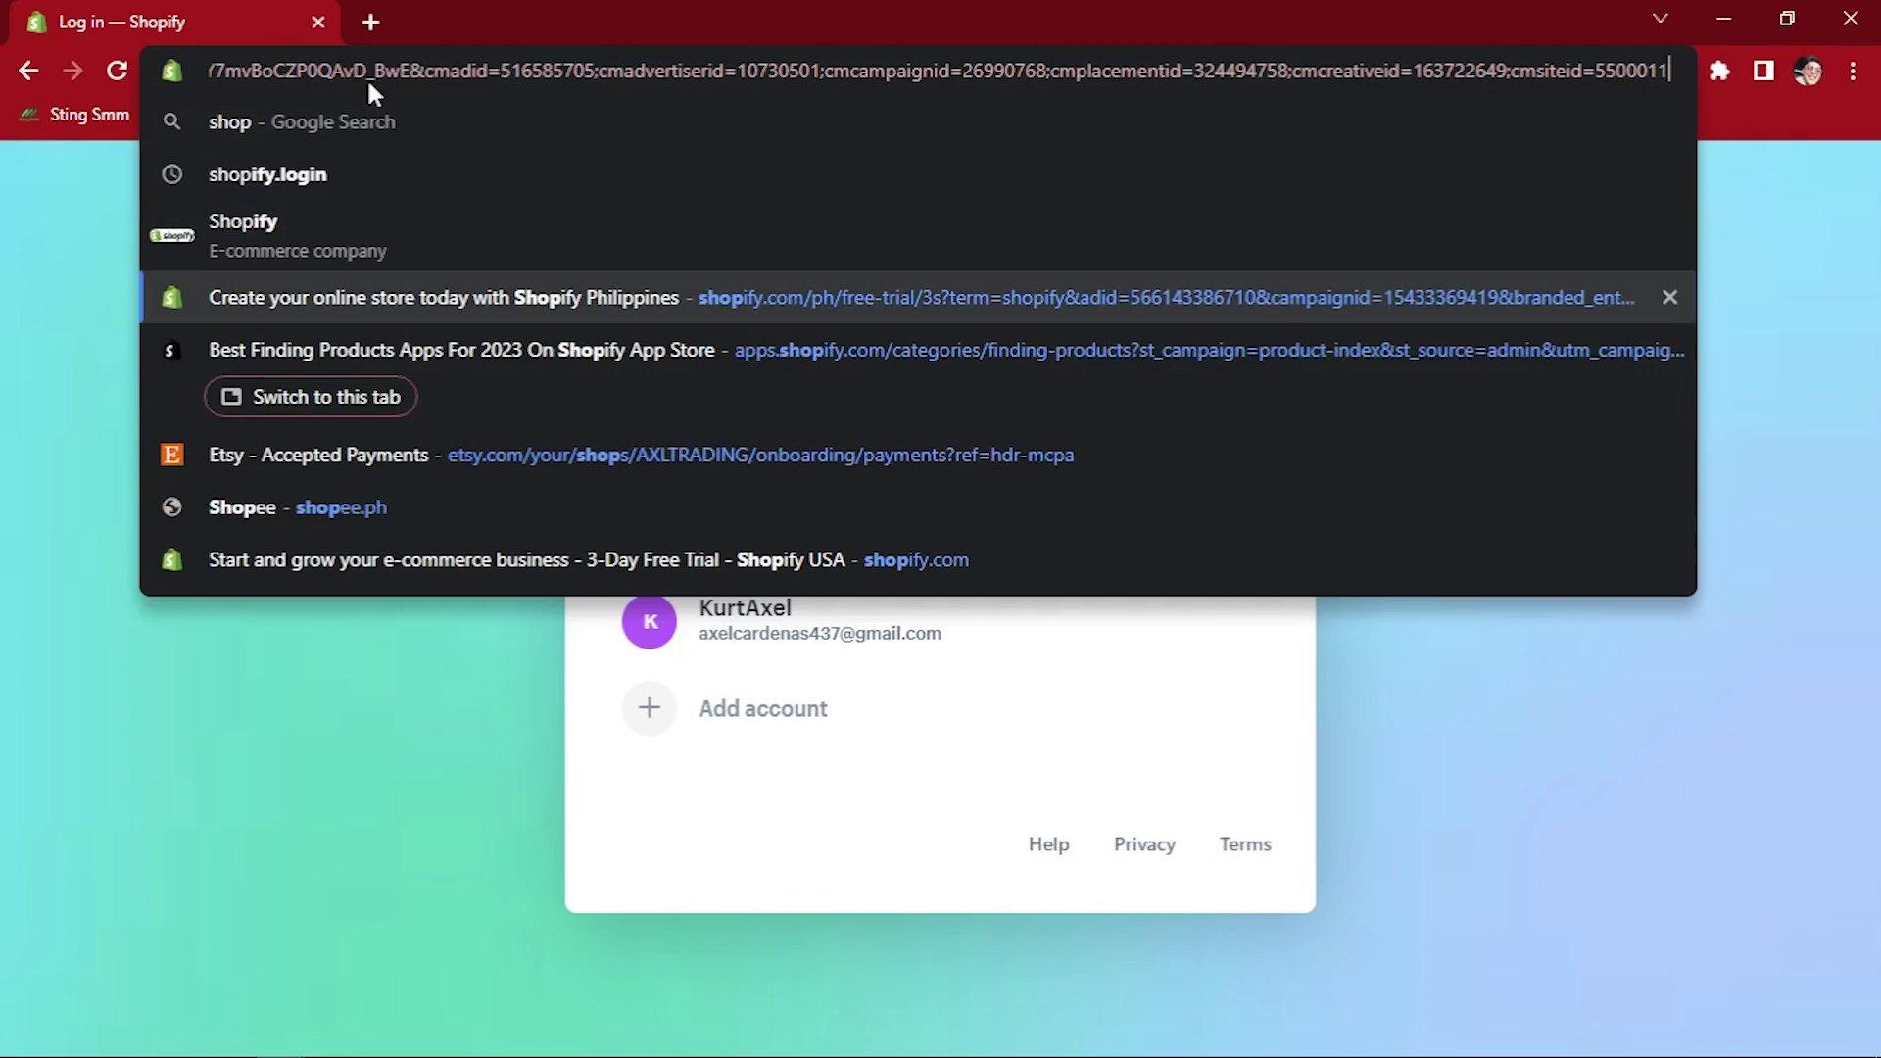
key("Down")
key("Up")
key("Return")
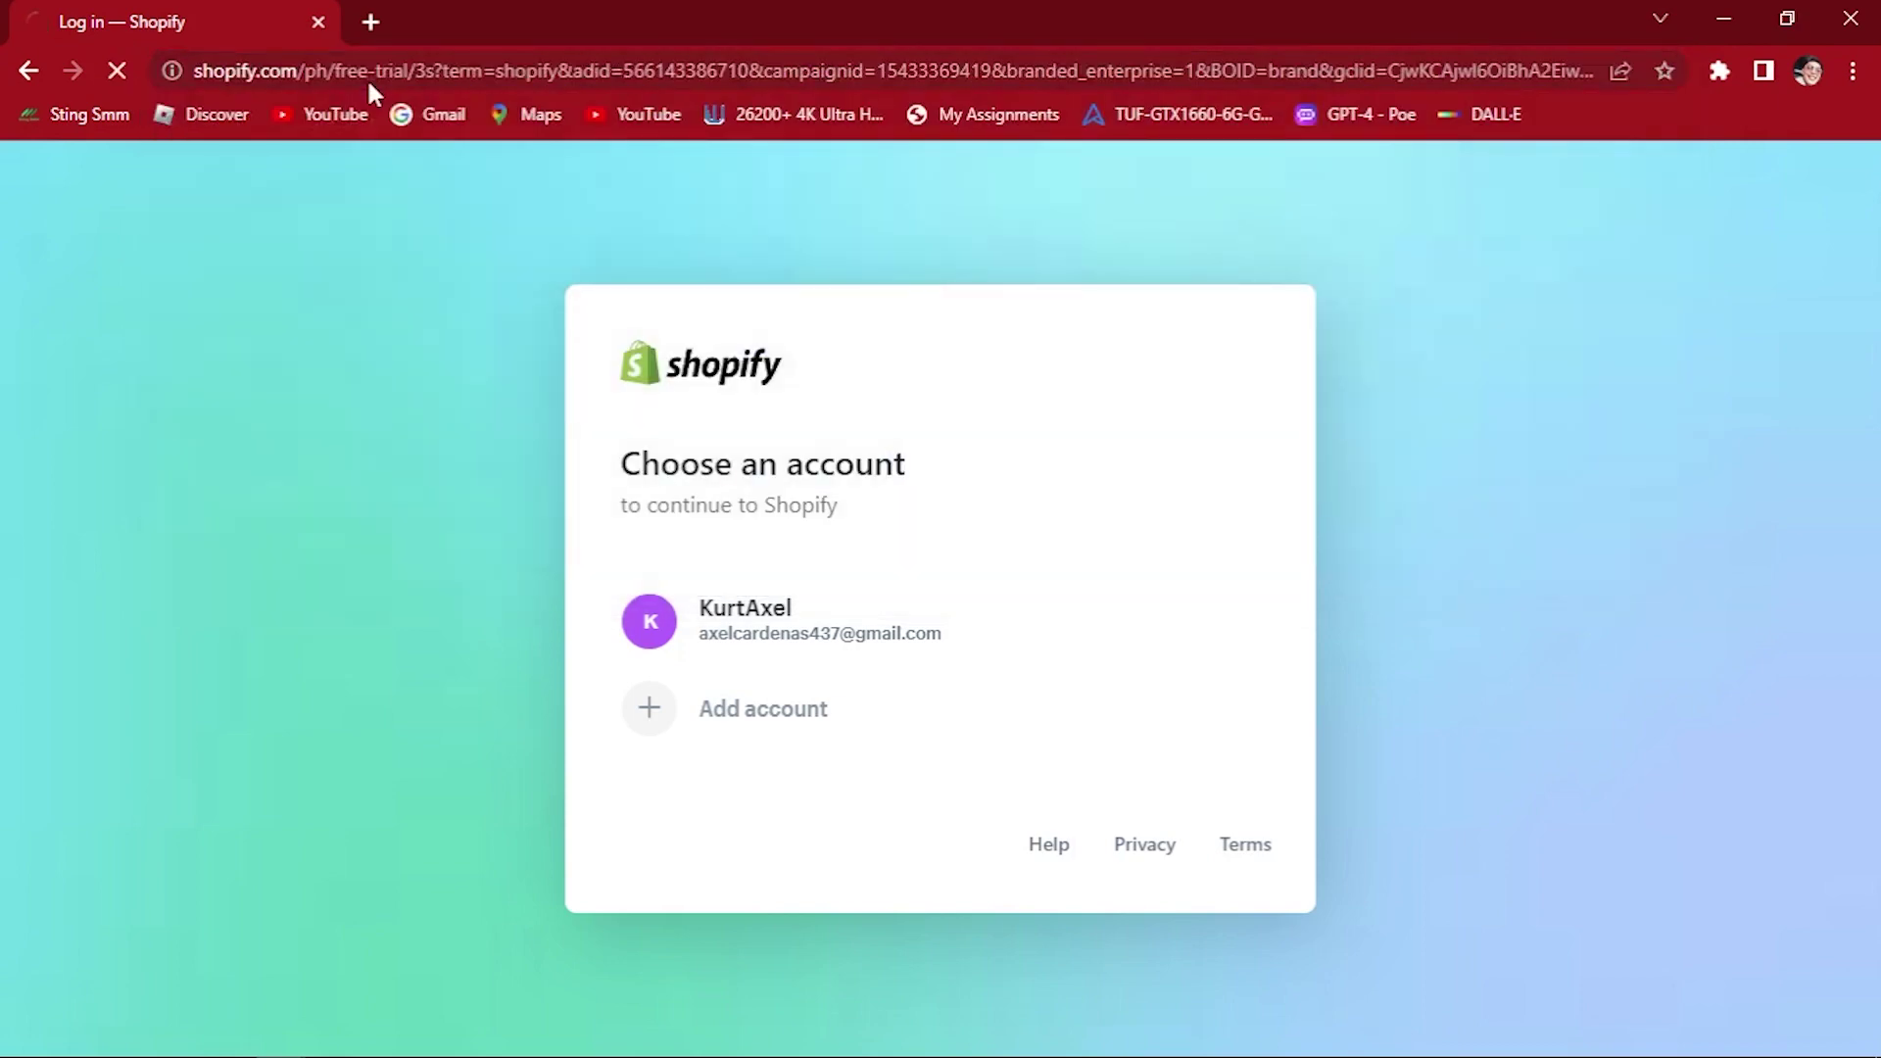
Search 'shopify.login' and open the 'Logging in to Shopify' help result.
left_click(599, 73)
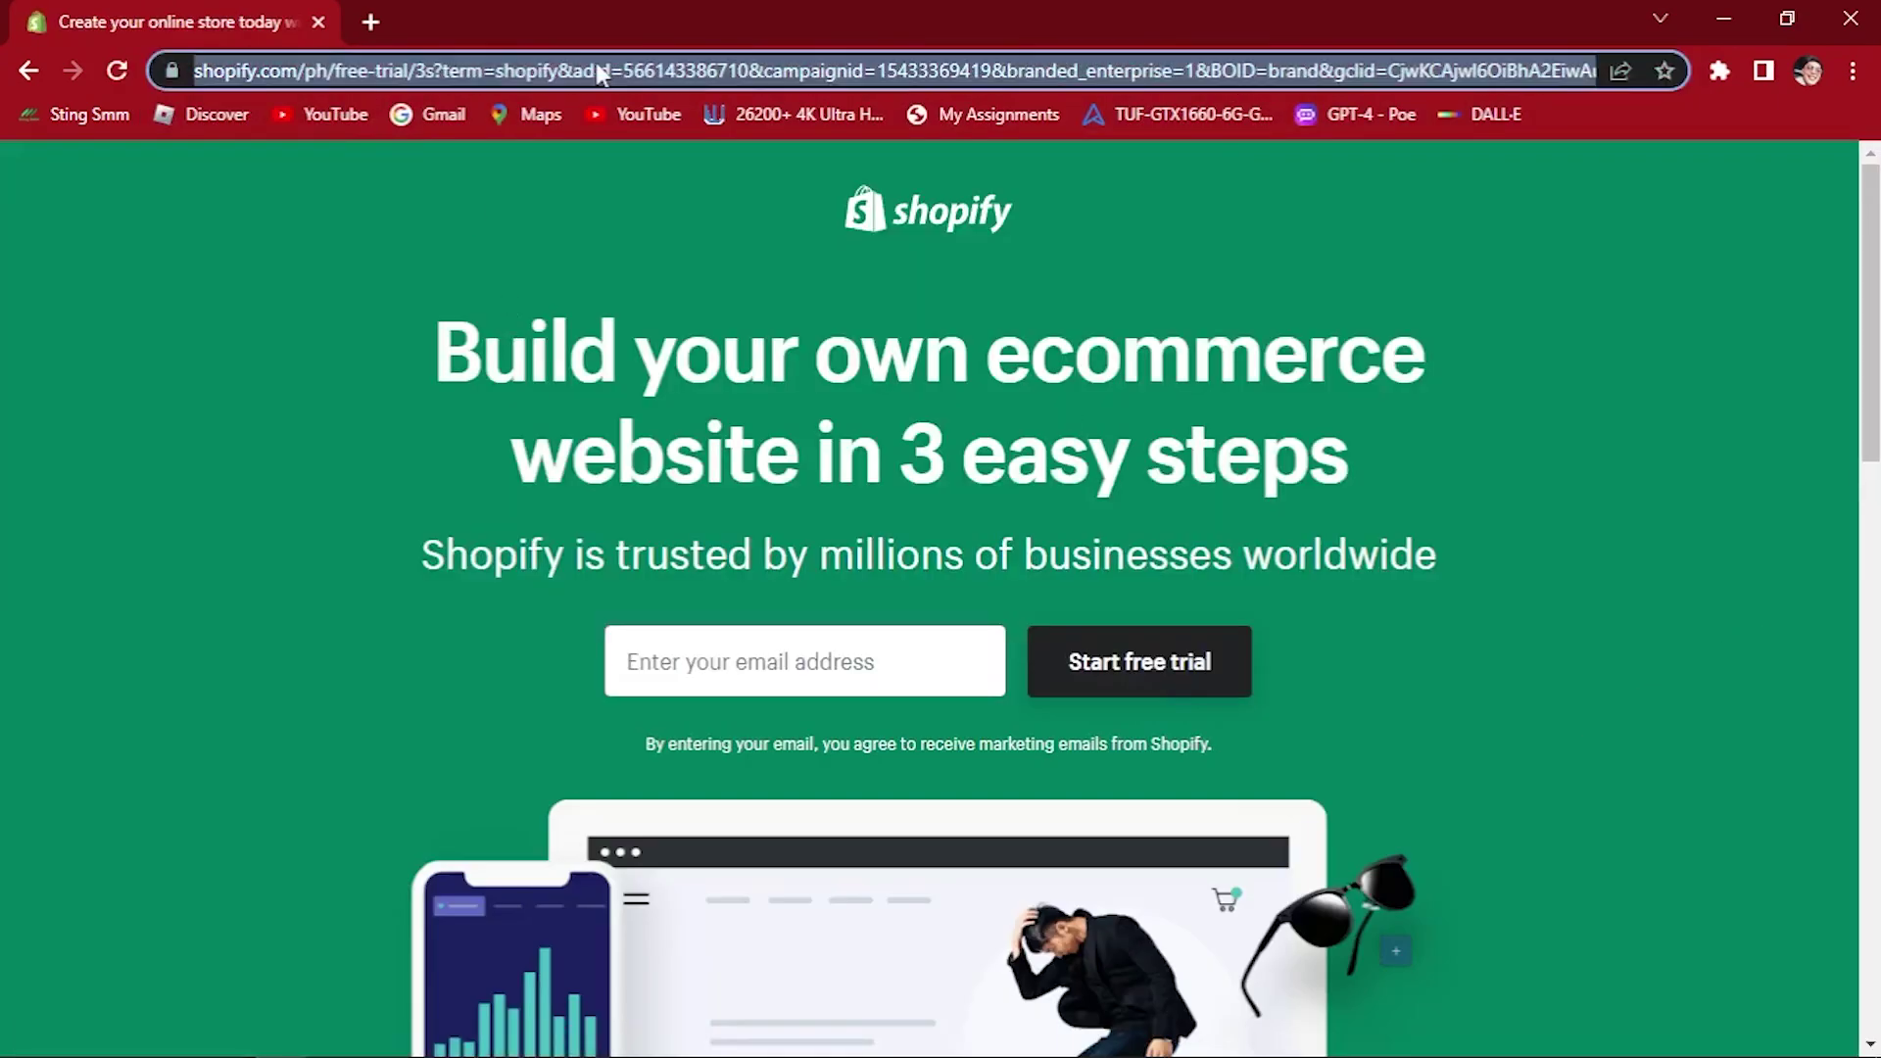
type("shopif")
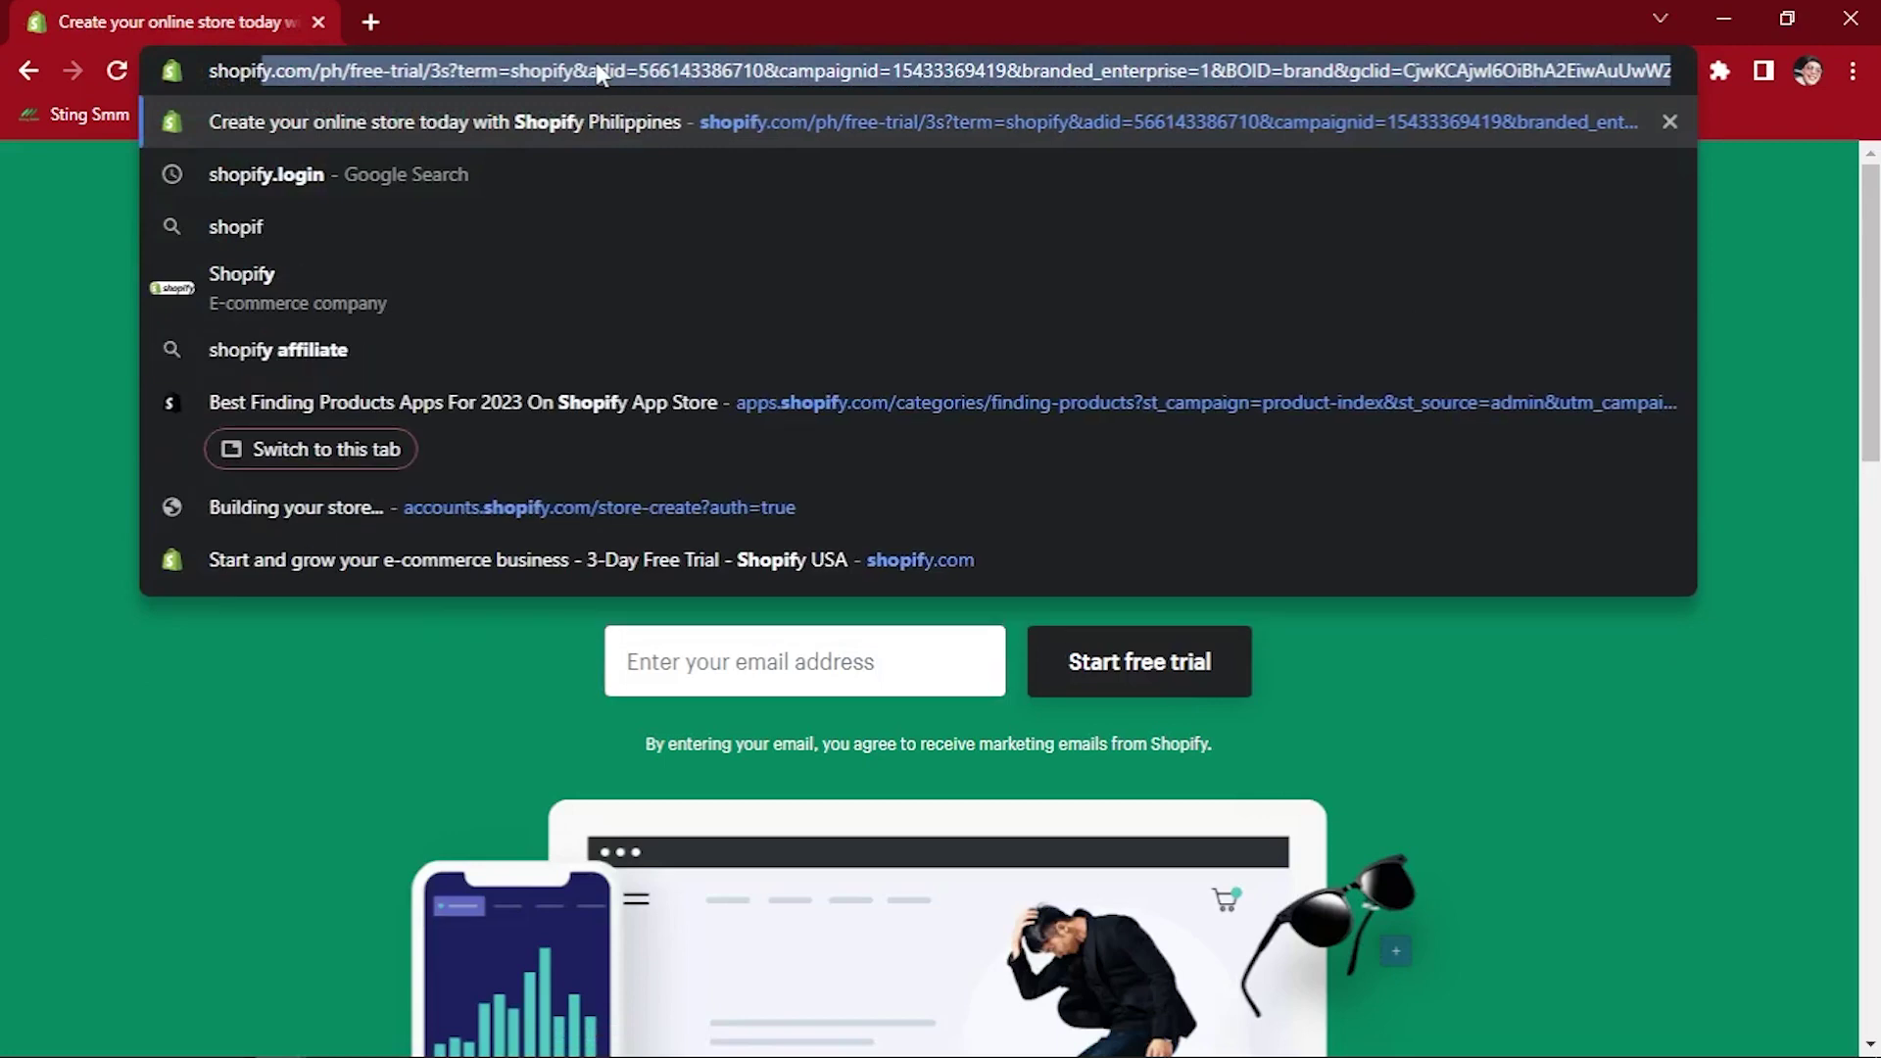
type("y")
key("Down")
key("Return")
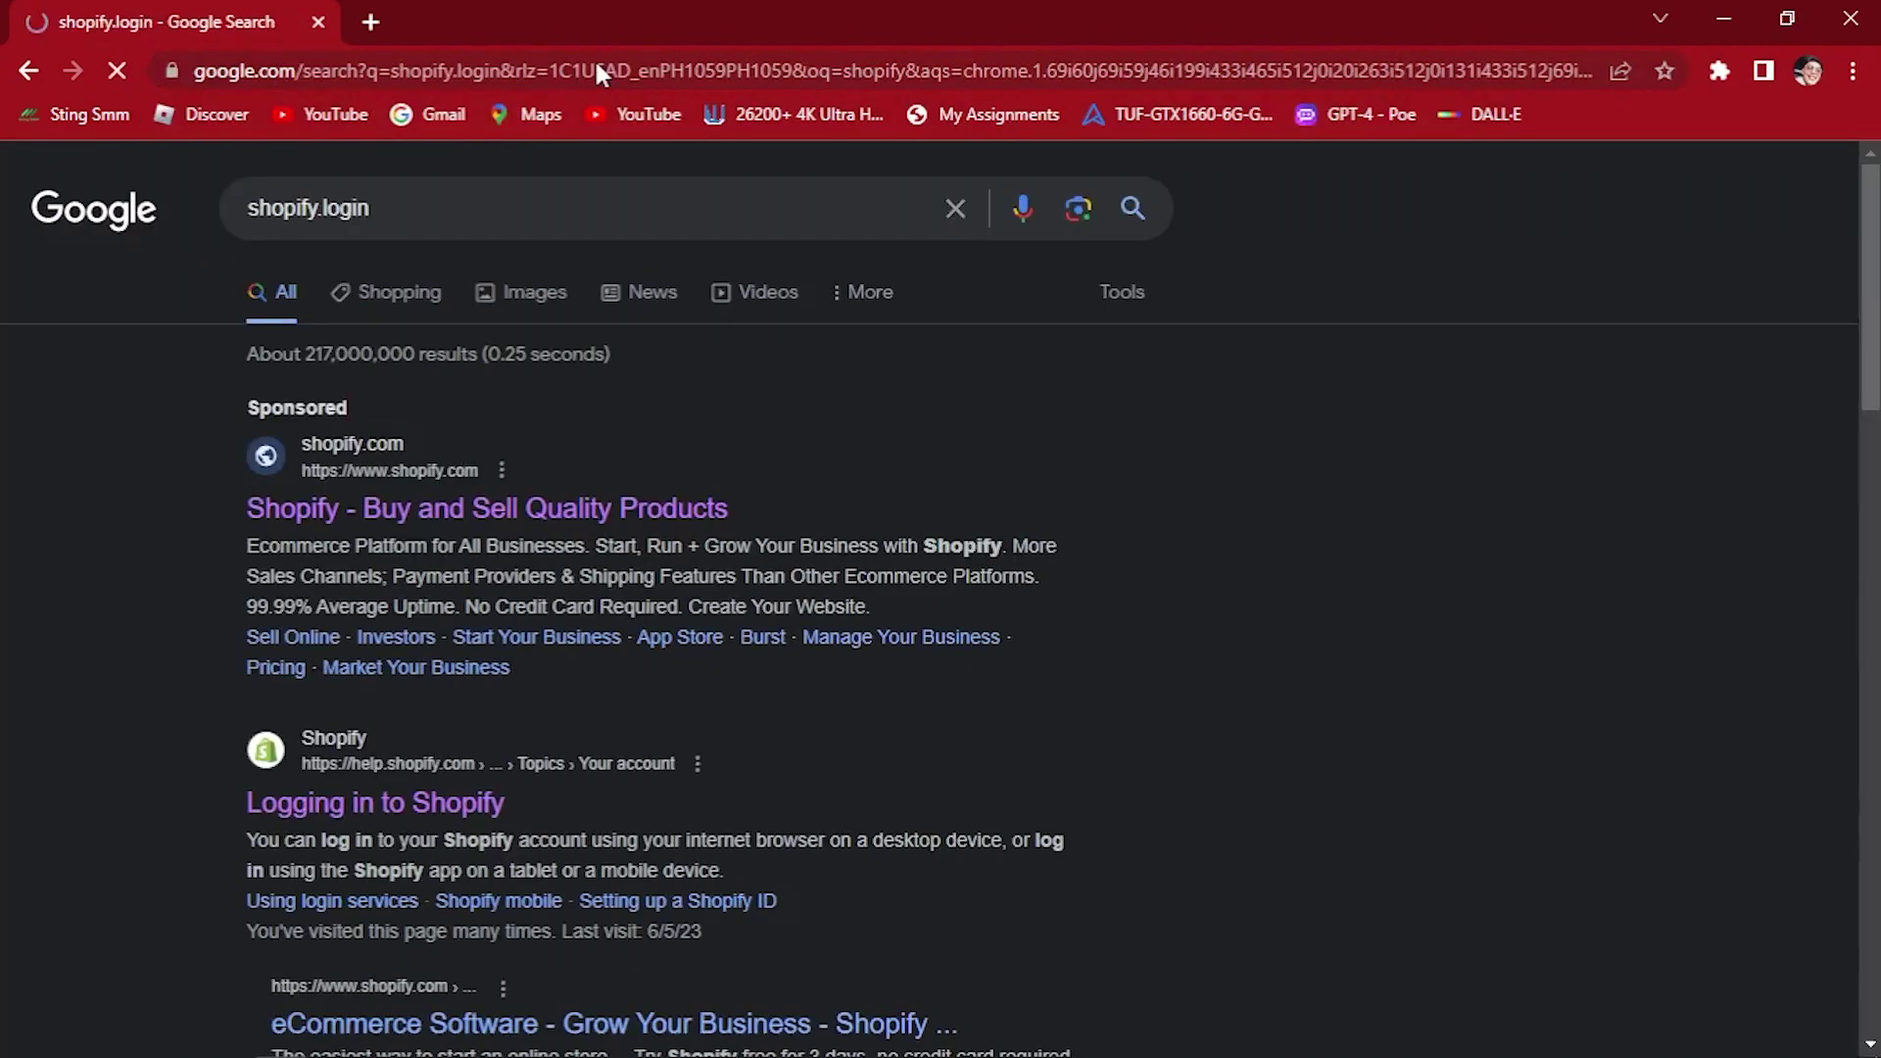
left_click(340, 803)
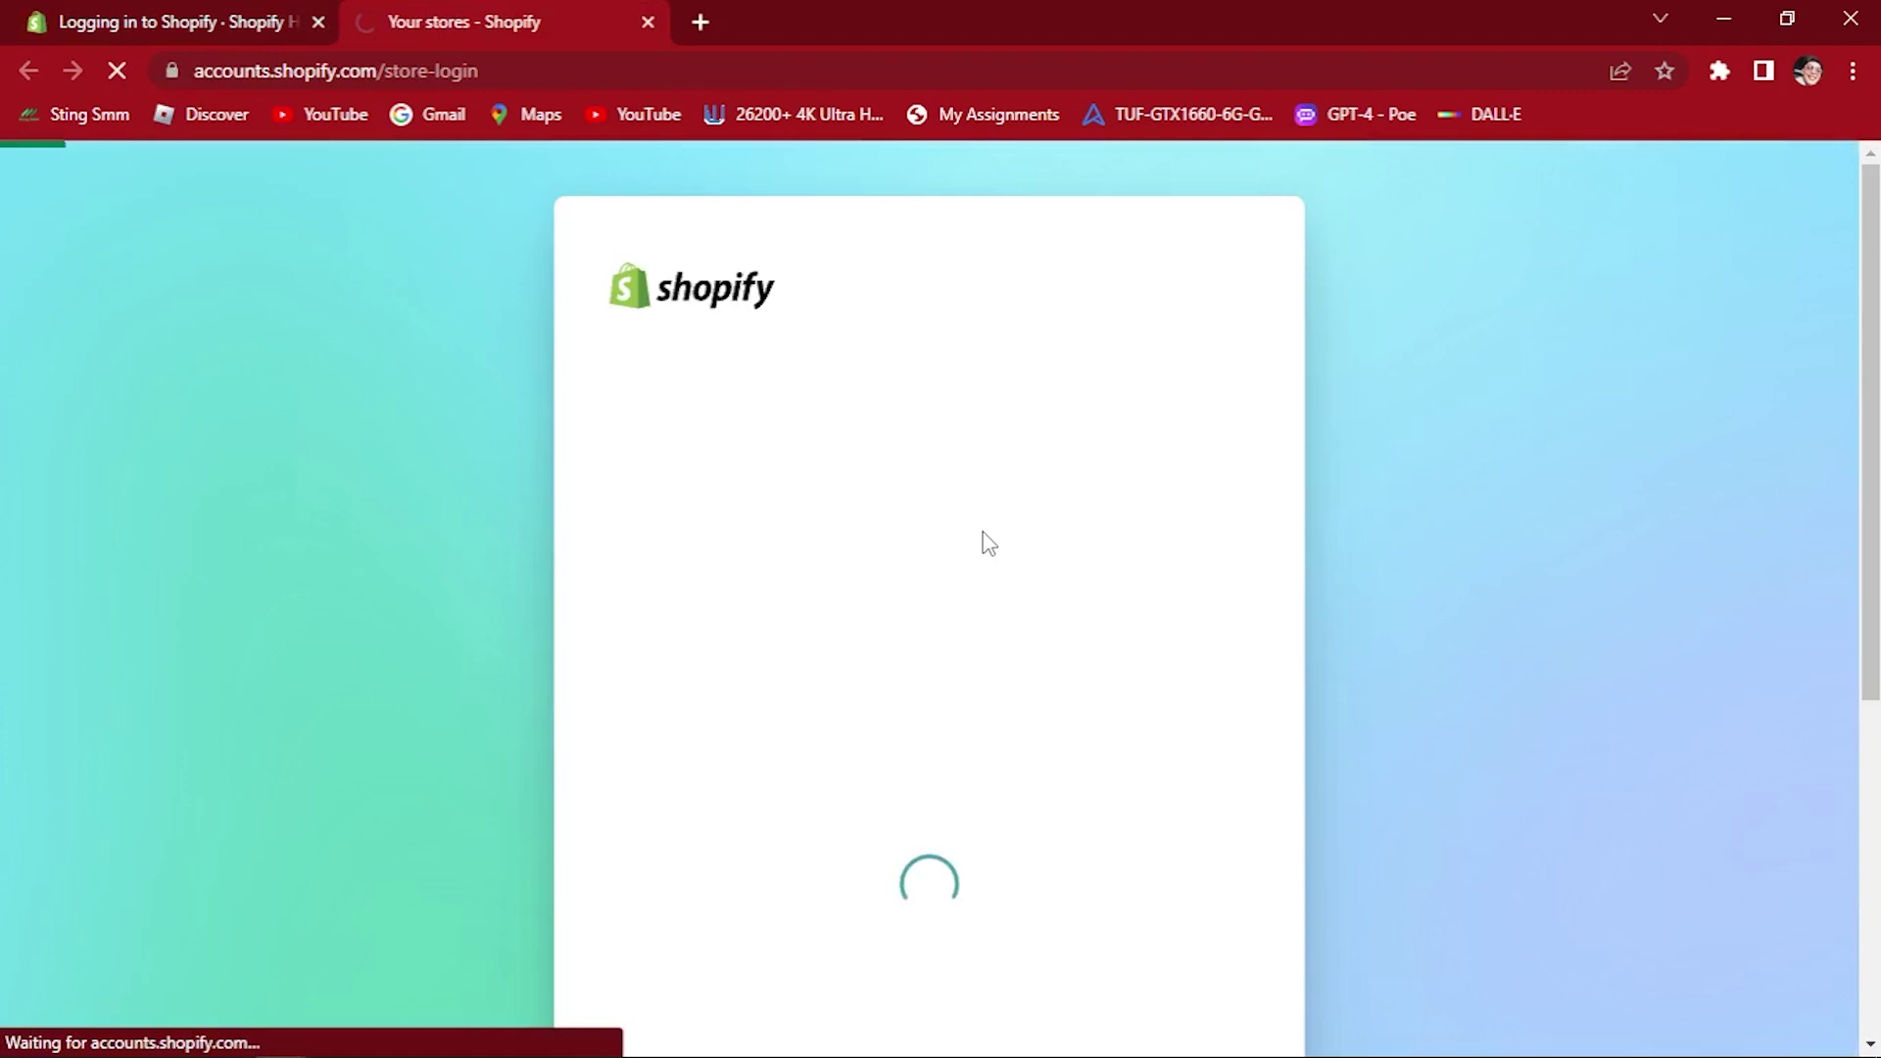
Continue with the existing account and view plans for the inactive AXL TRading store.
left_click(820, 647)
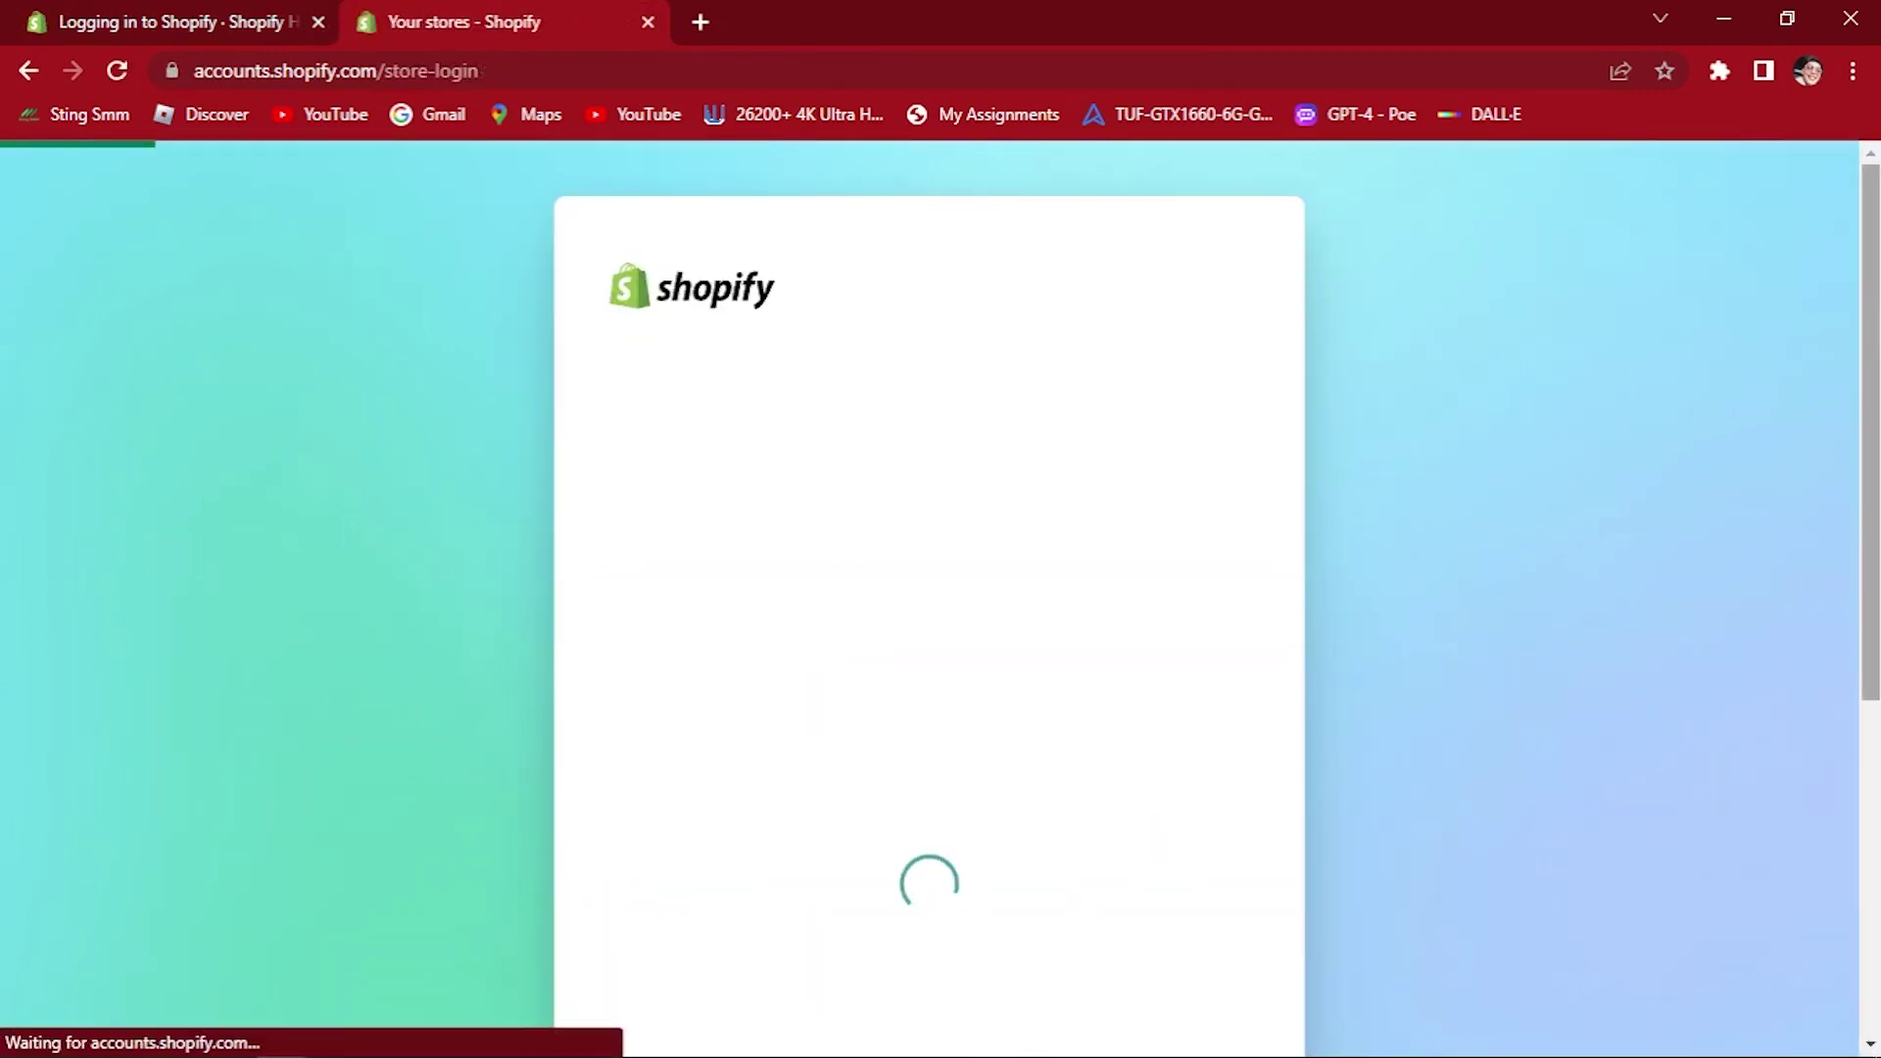
left_click_drag(1874, 335, 1874, 465)
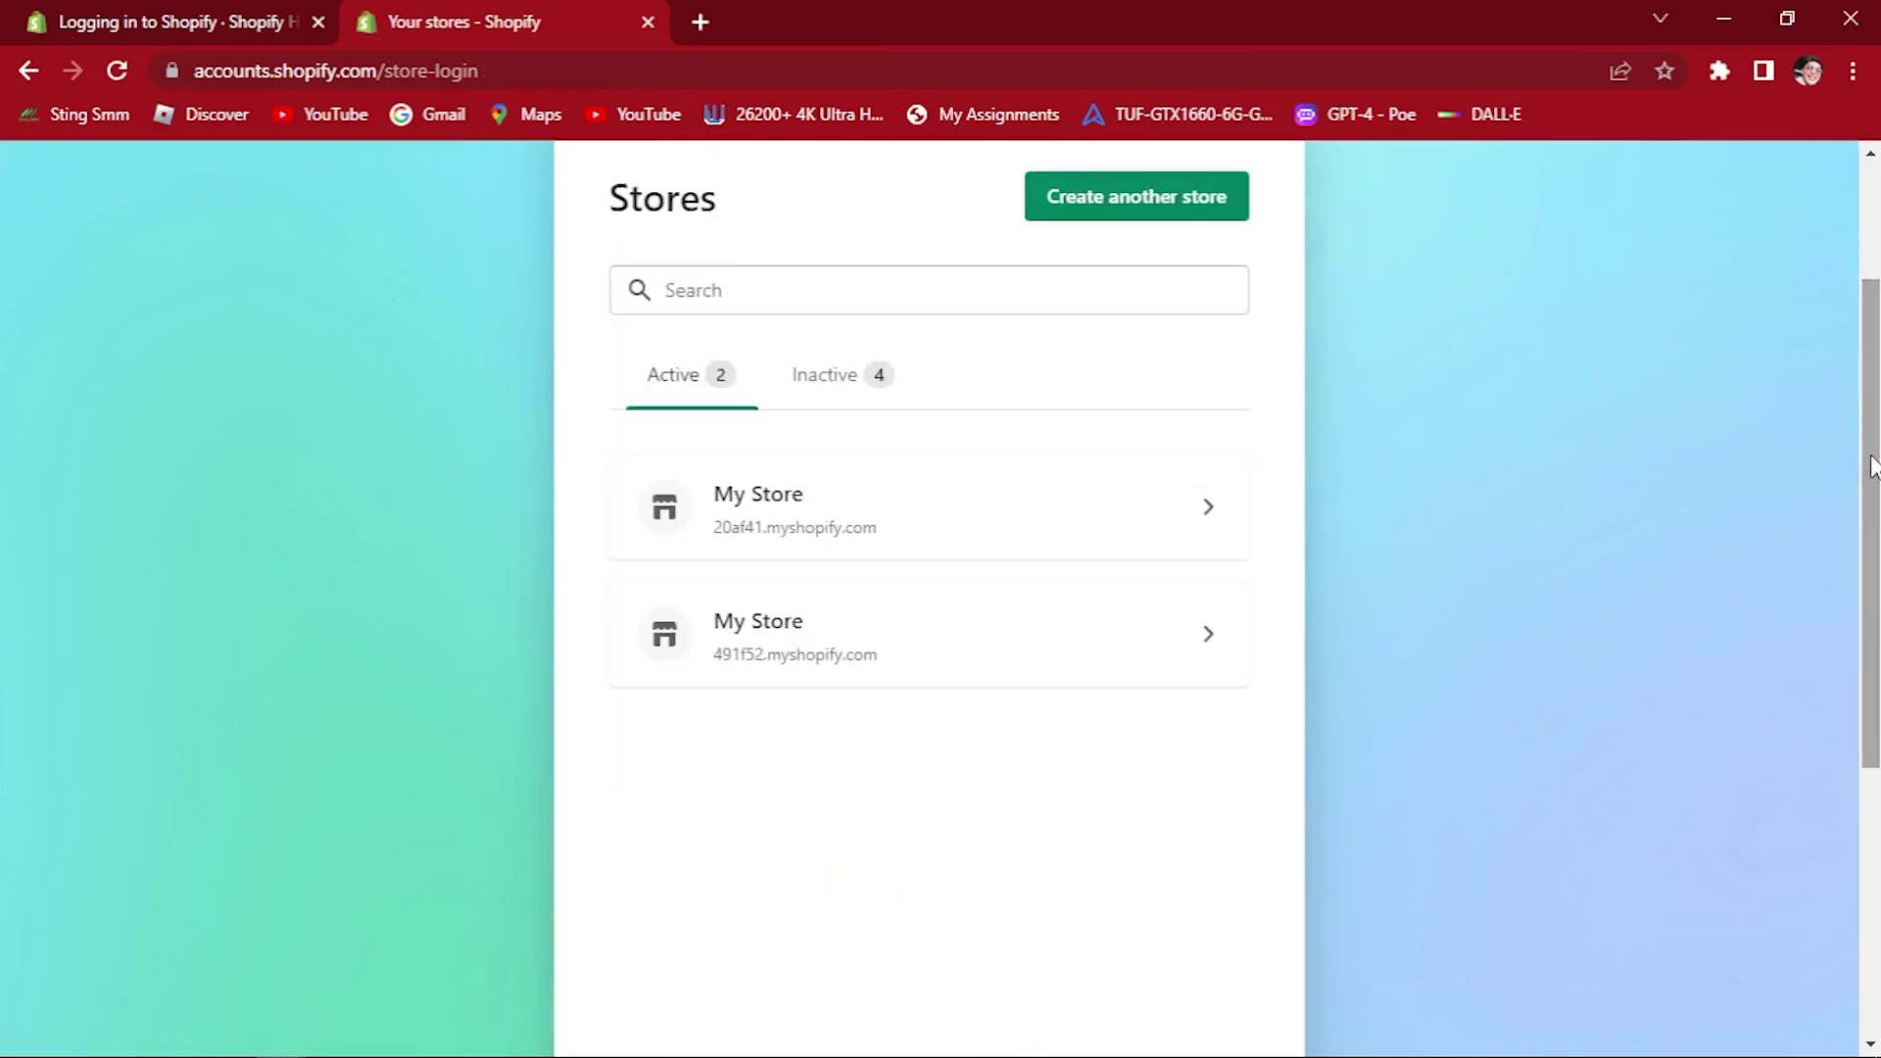
left_click(838, 376)
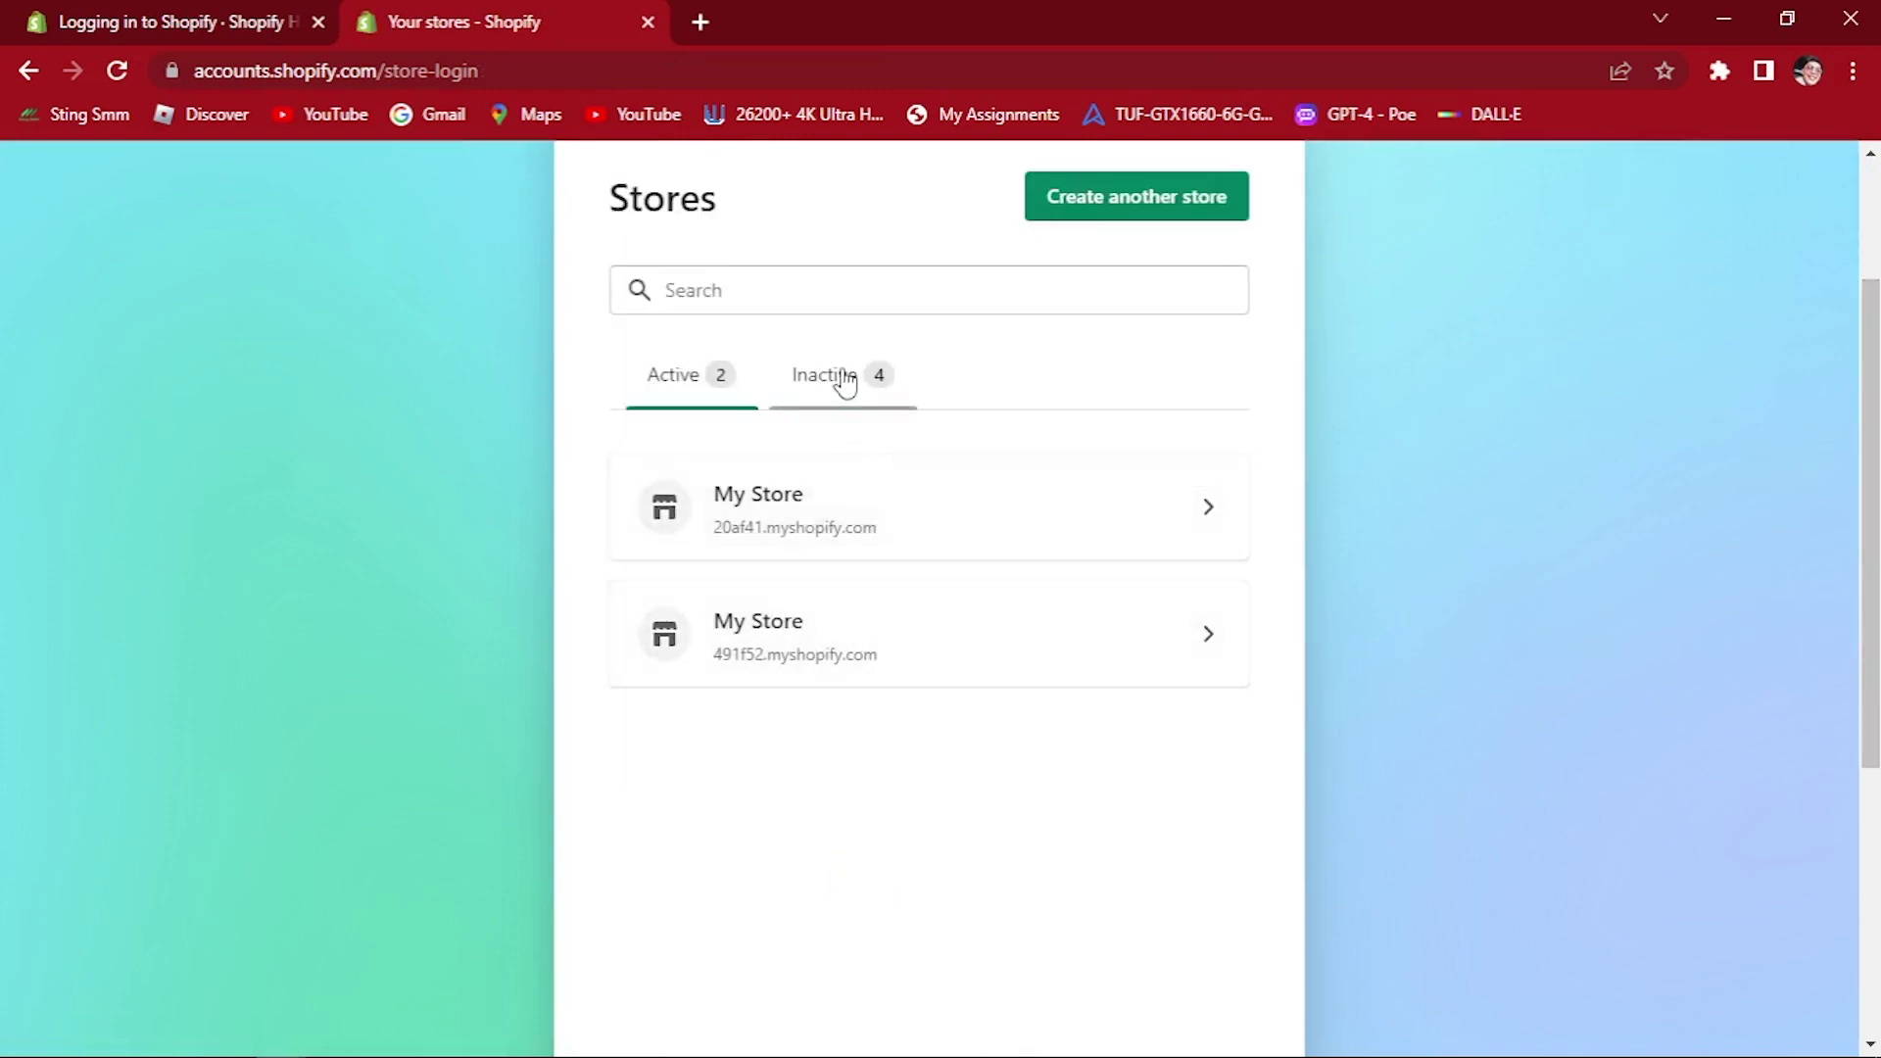
scroll(867, 588, "down", 1)
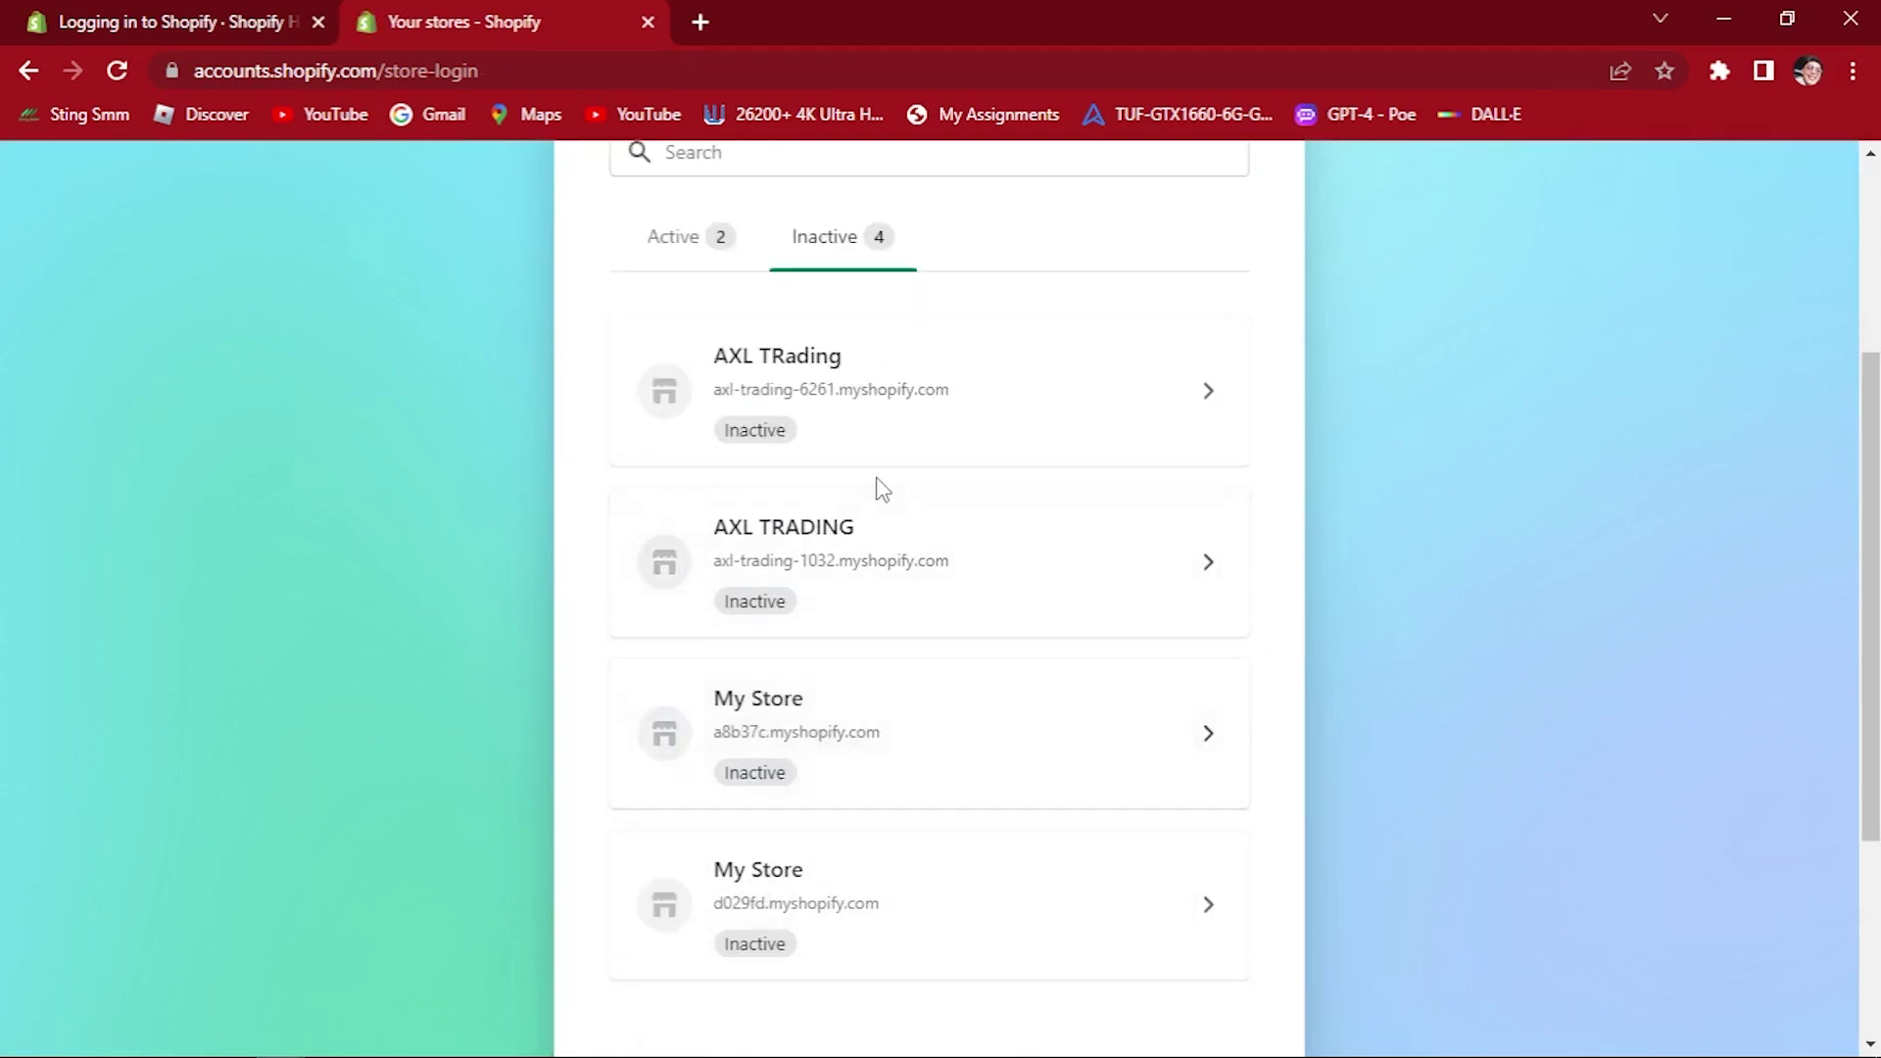
scroll(882, 529, "up", 2)
left_click(886, 655)
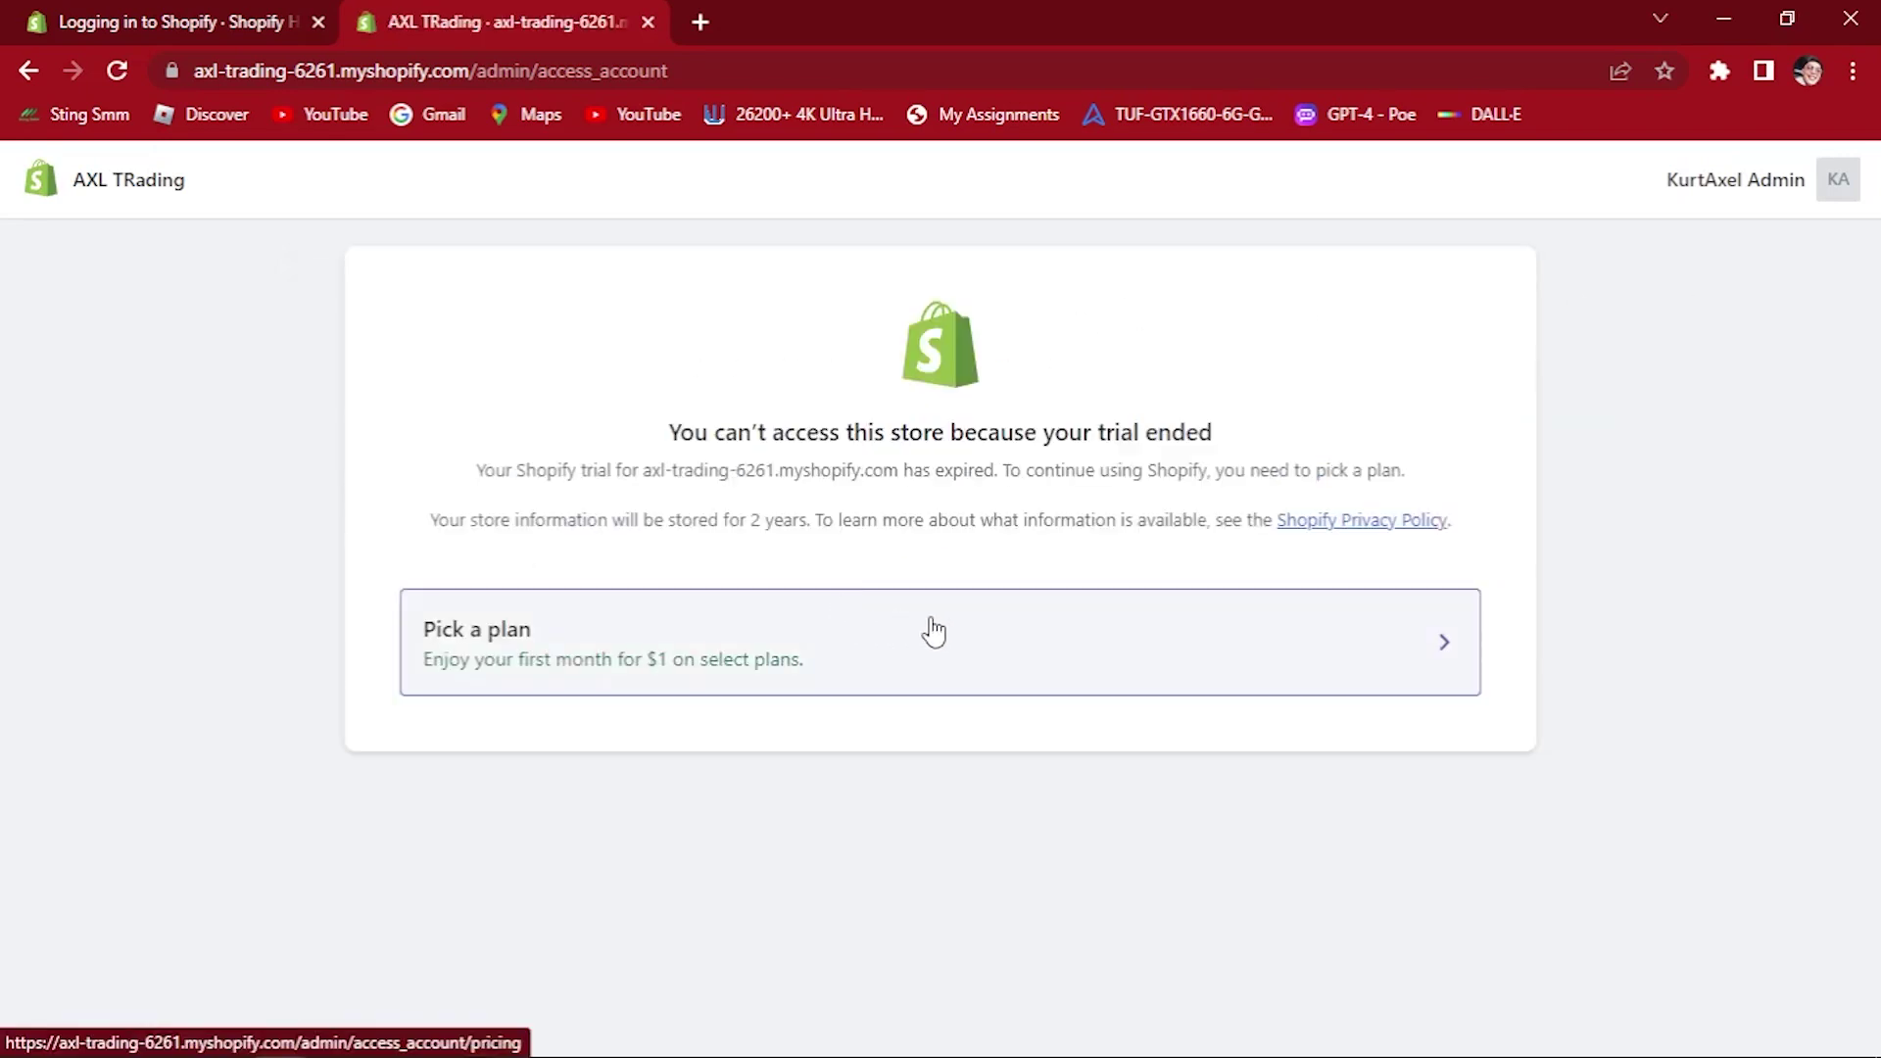
left_click(1027, 662)
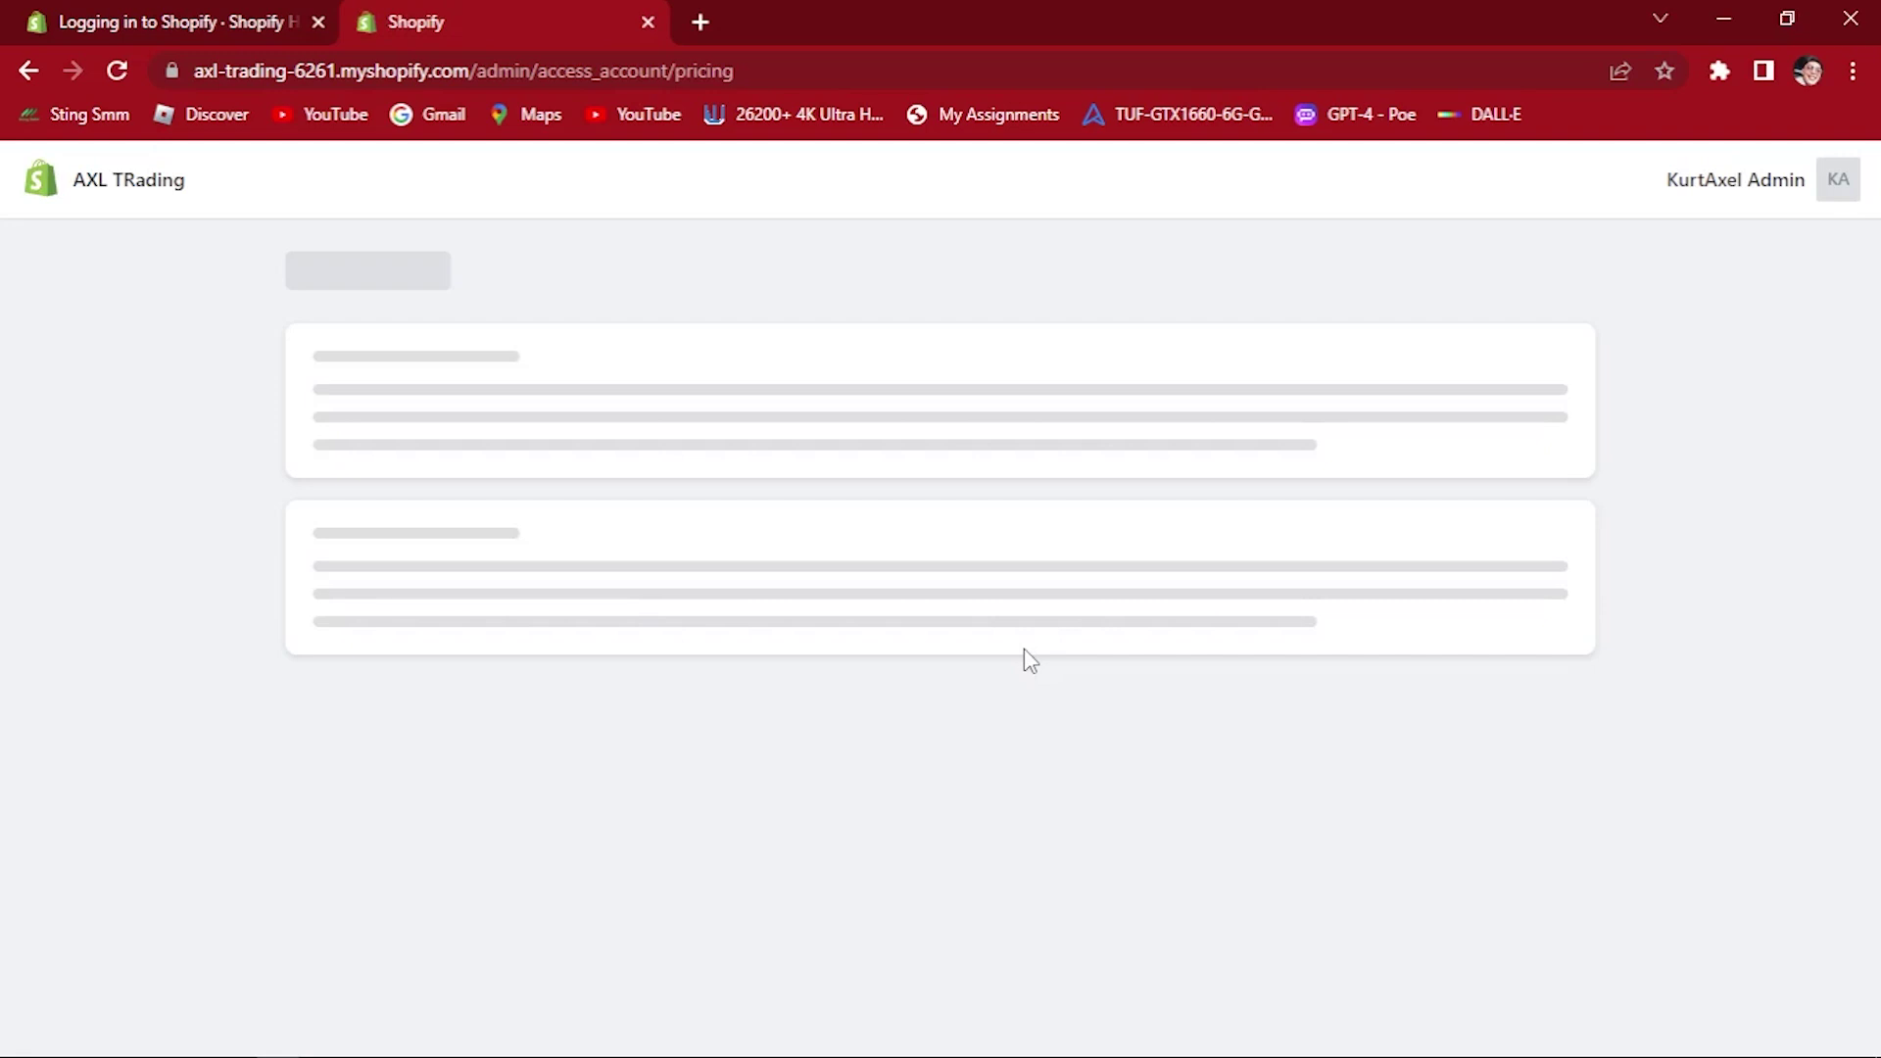
scroll(883, 686, "down", 1)
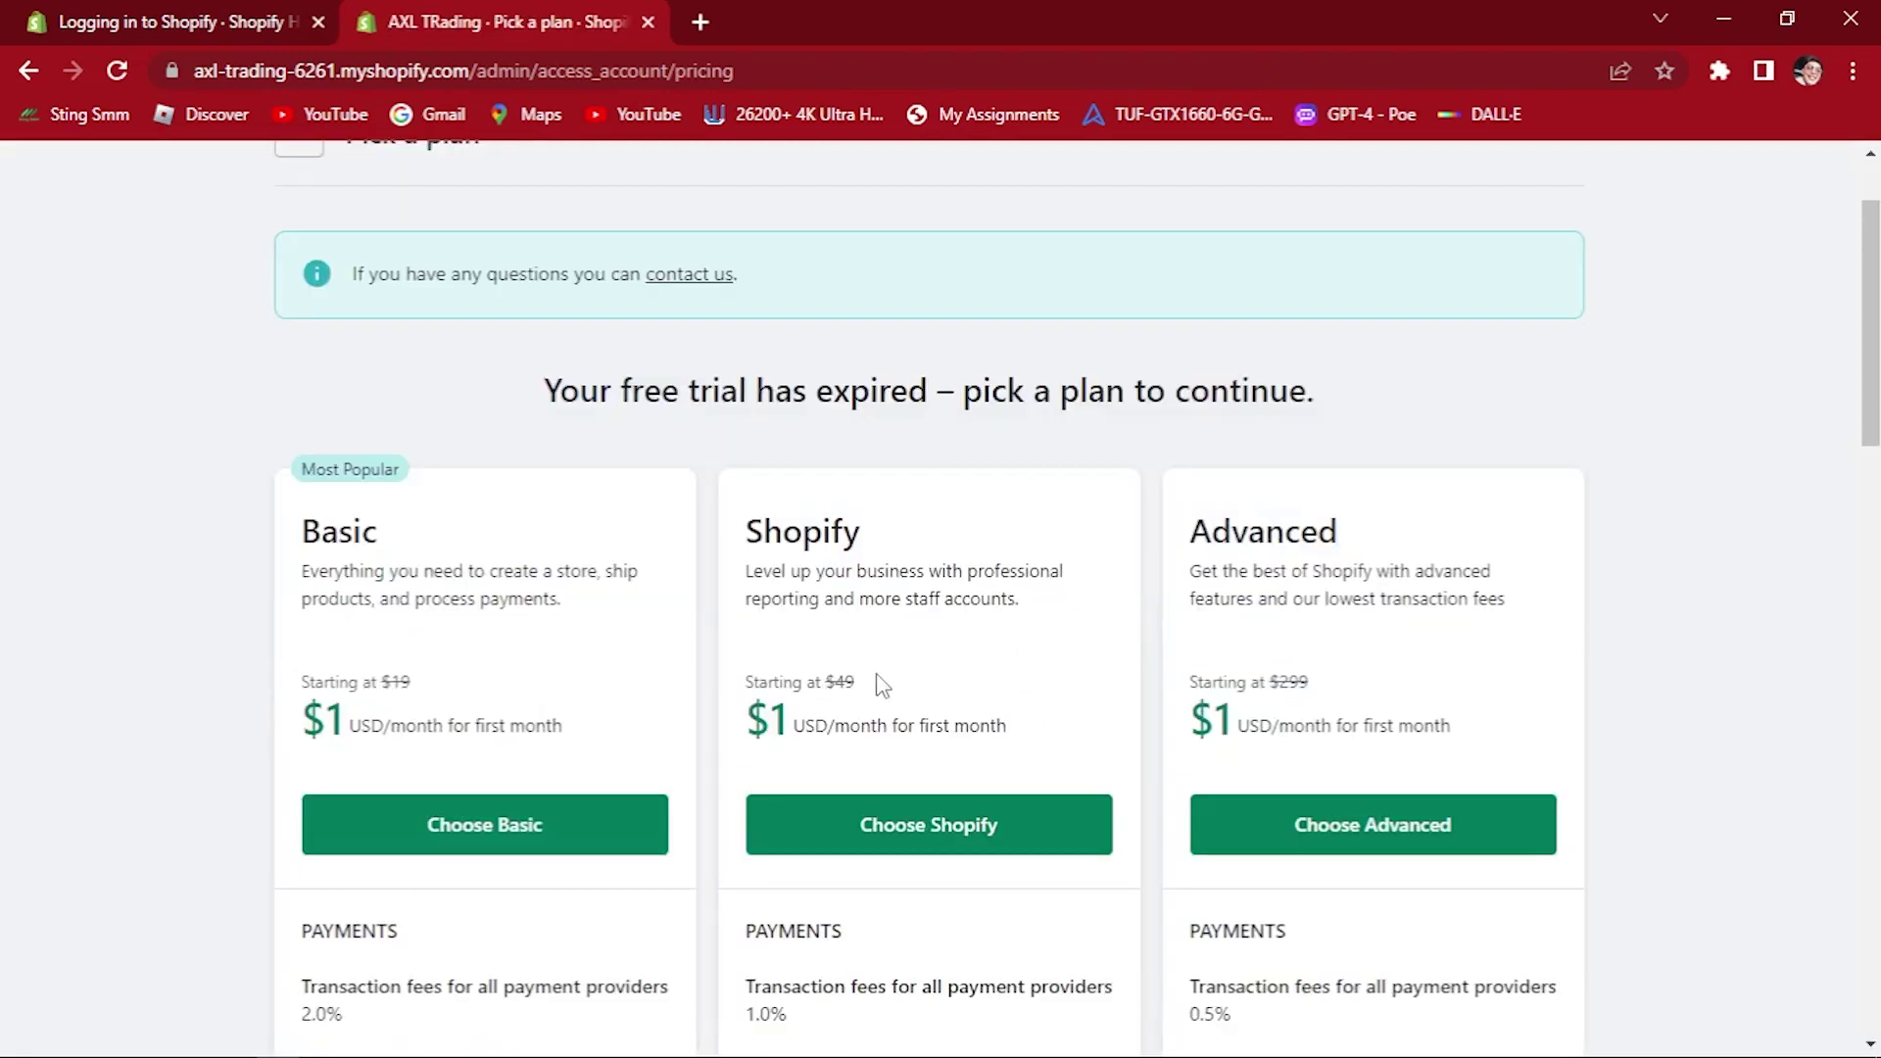
scroll(513, 417, "down", 2)
scroll(470, 382, "down", 3)
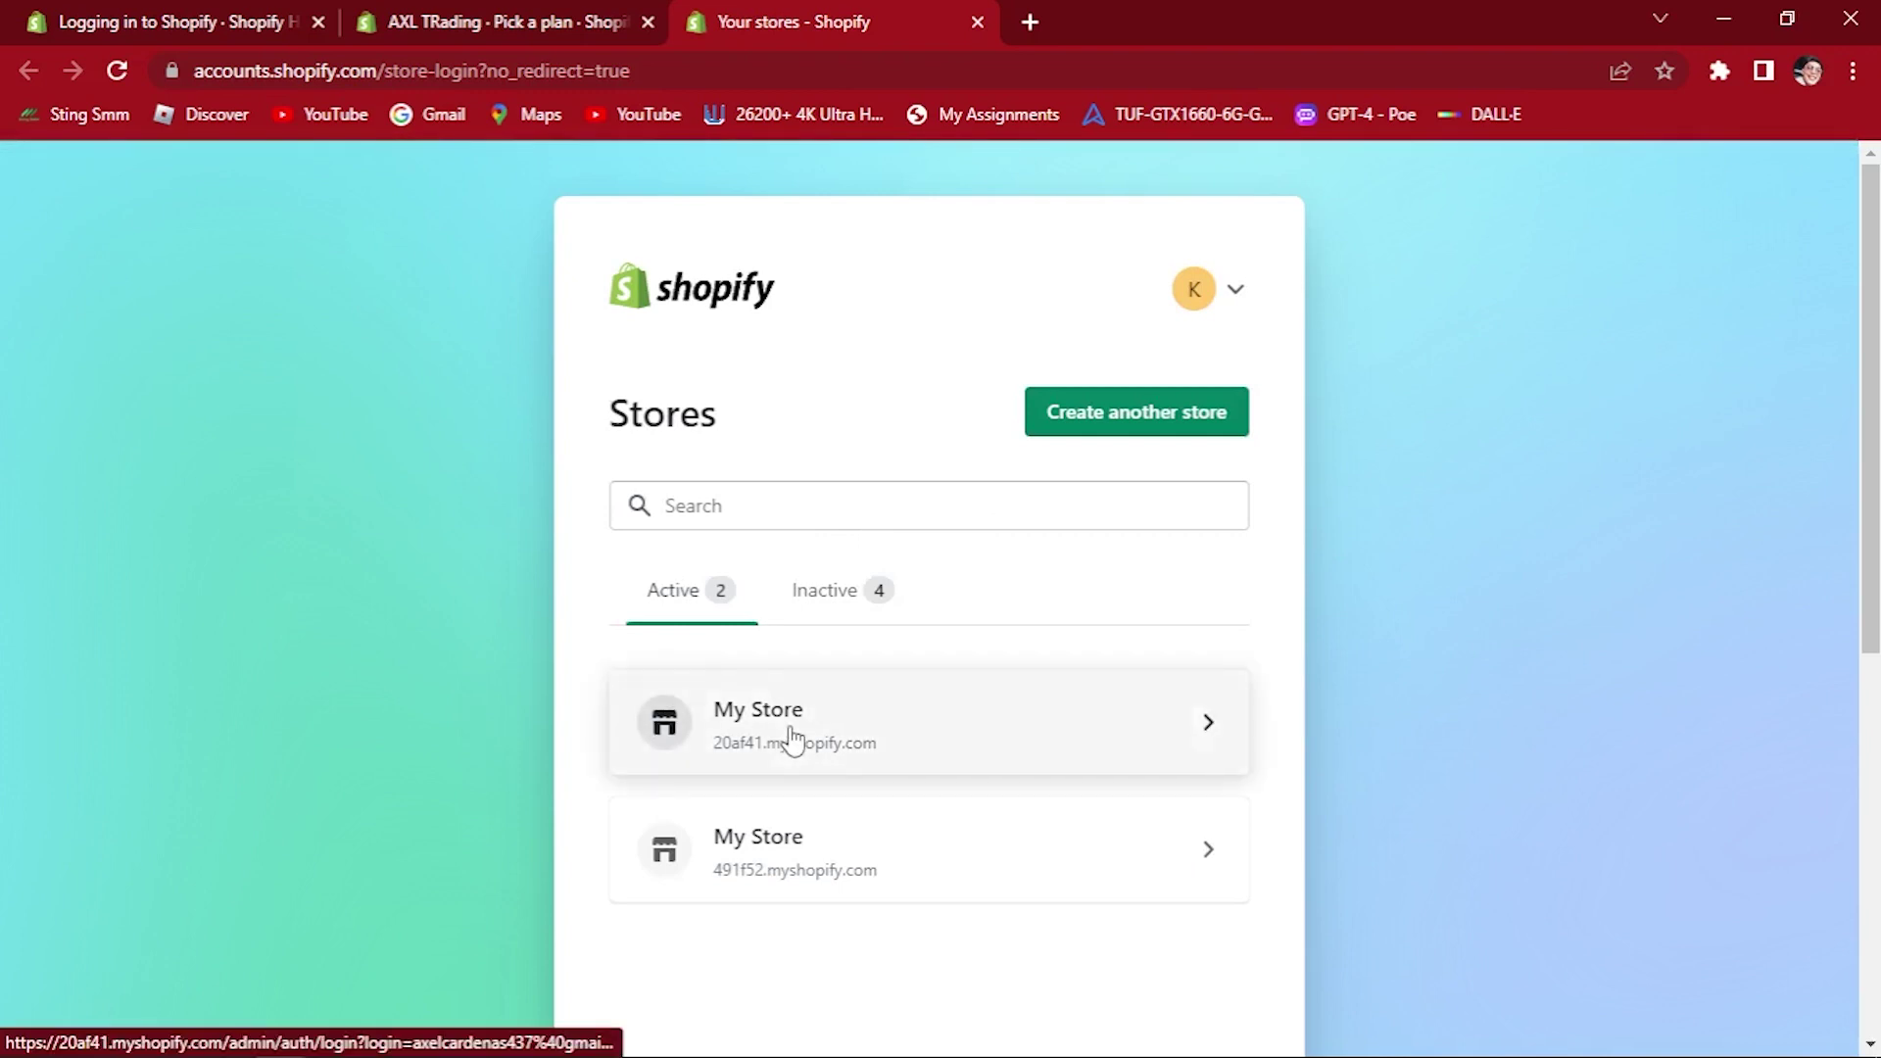
Open My Store's admin and show the apps panel listing CJDropshipping.
left_click(793, 738)
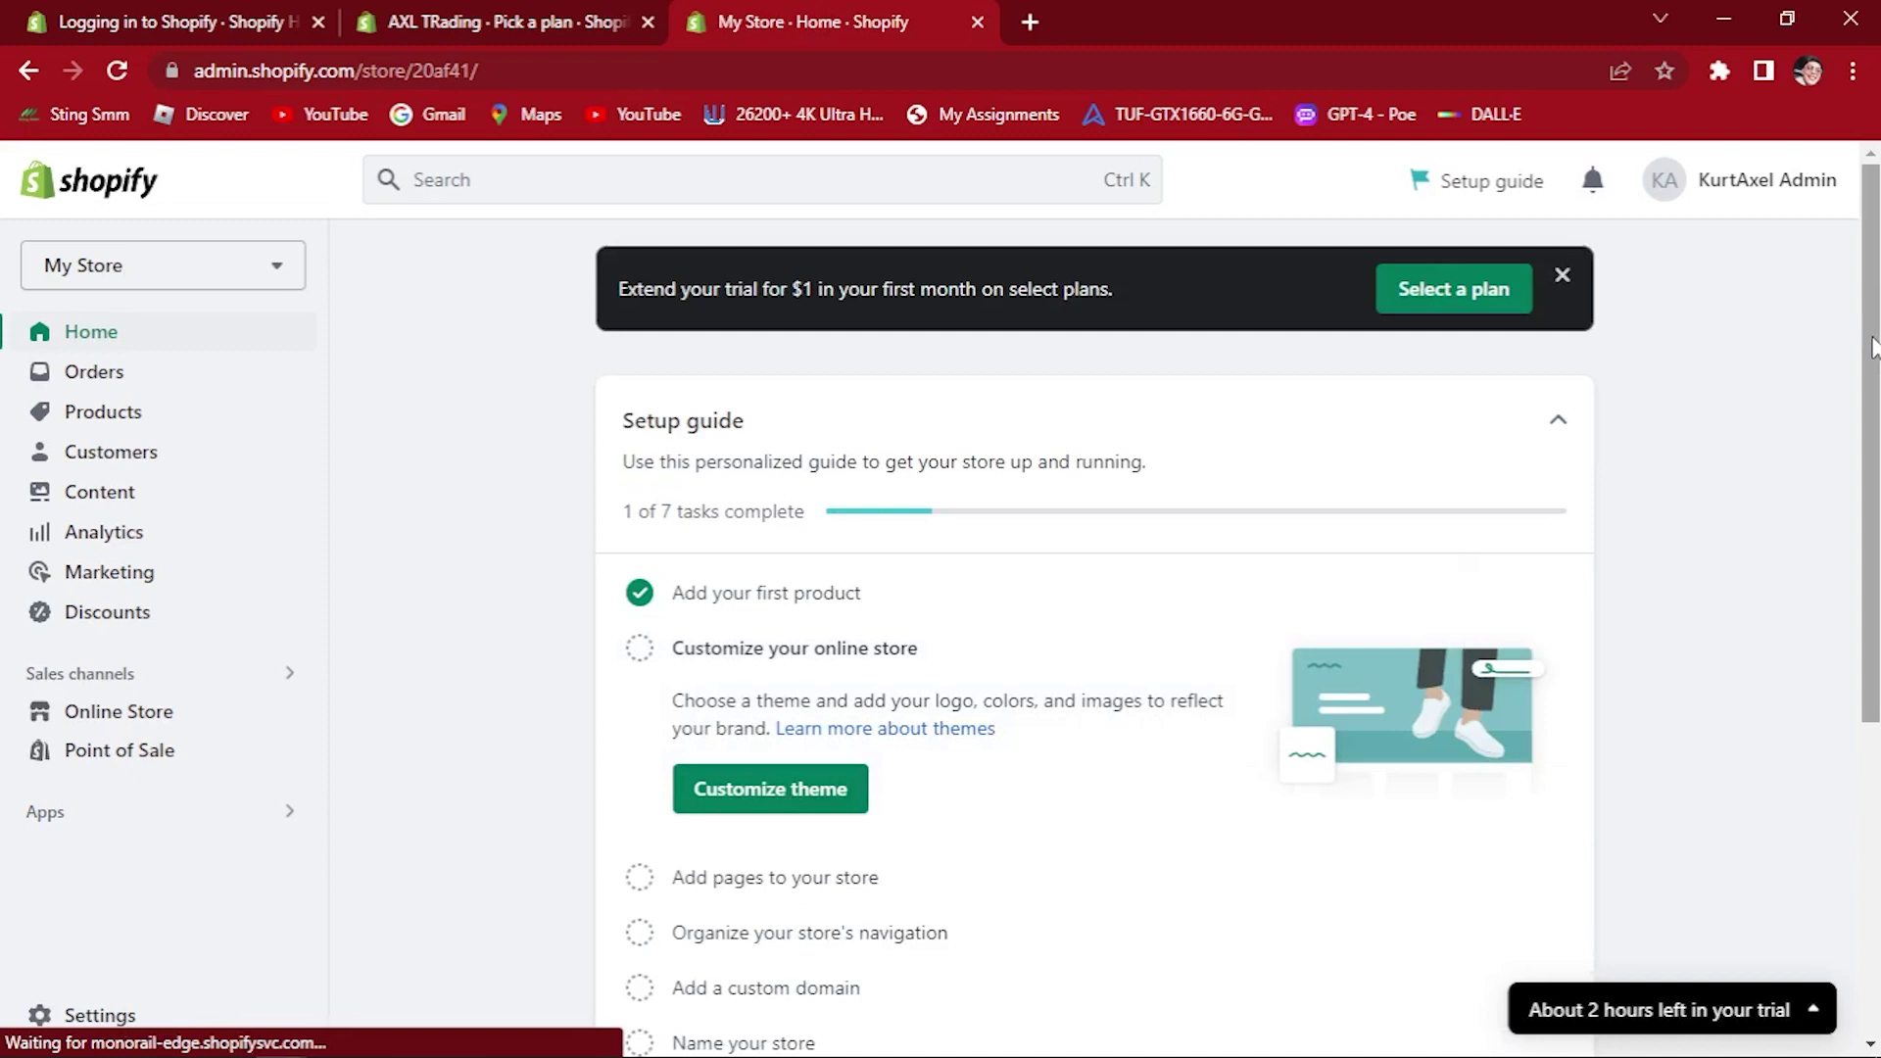
left_click_drag(1873, 345, 1869, 467)
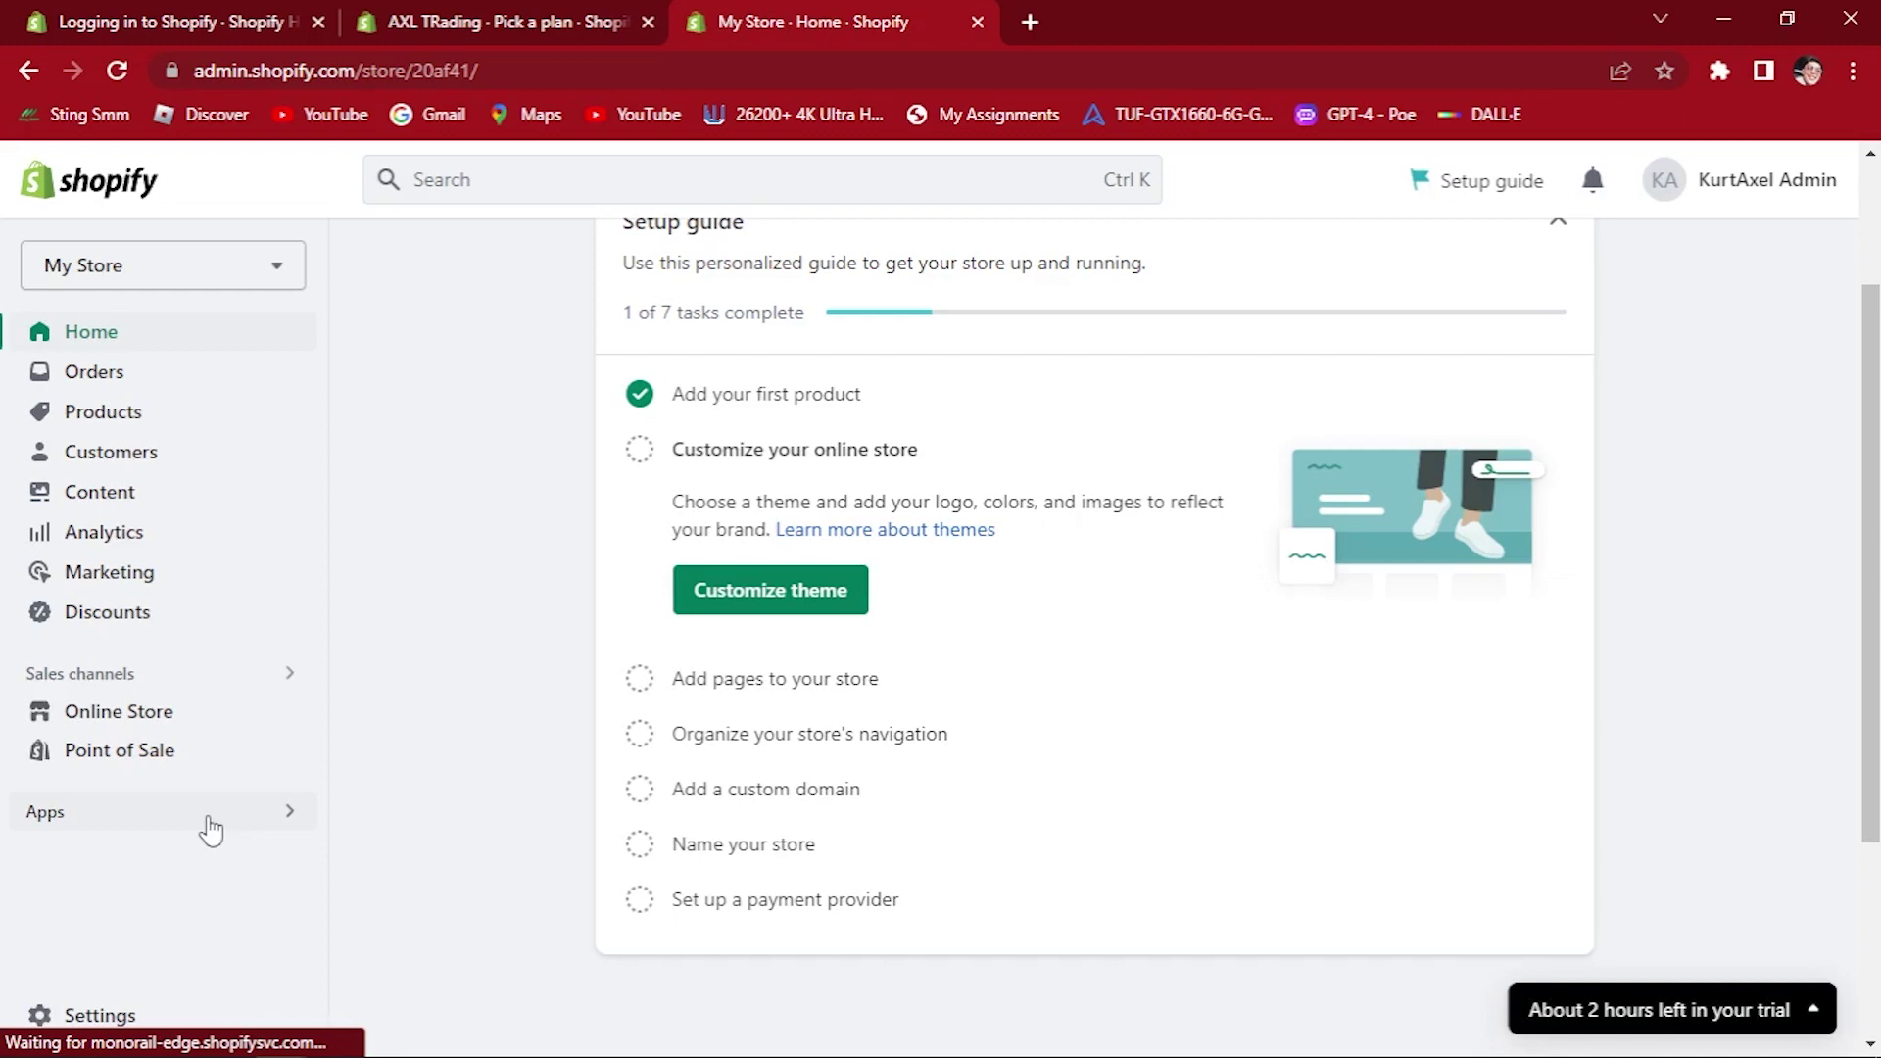
left_click(210, 828)
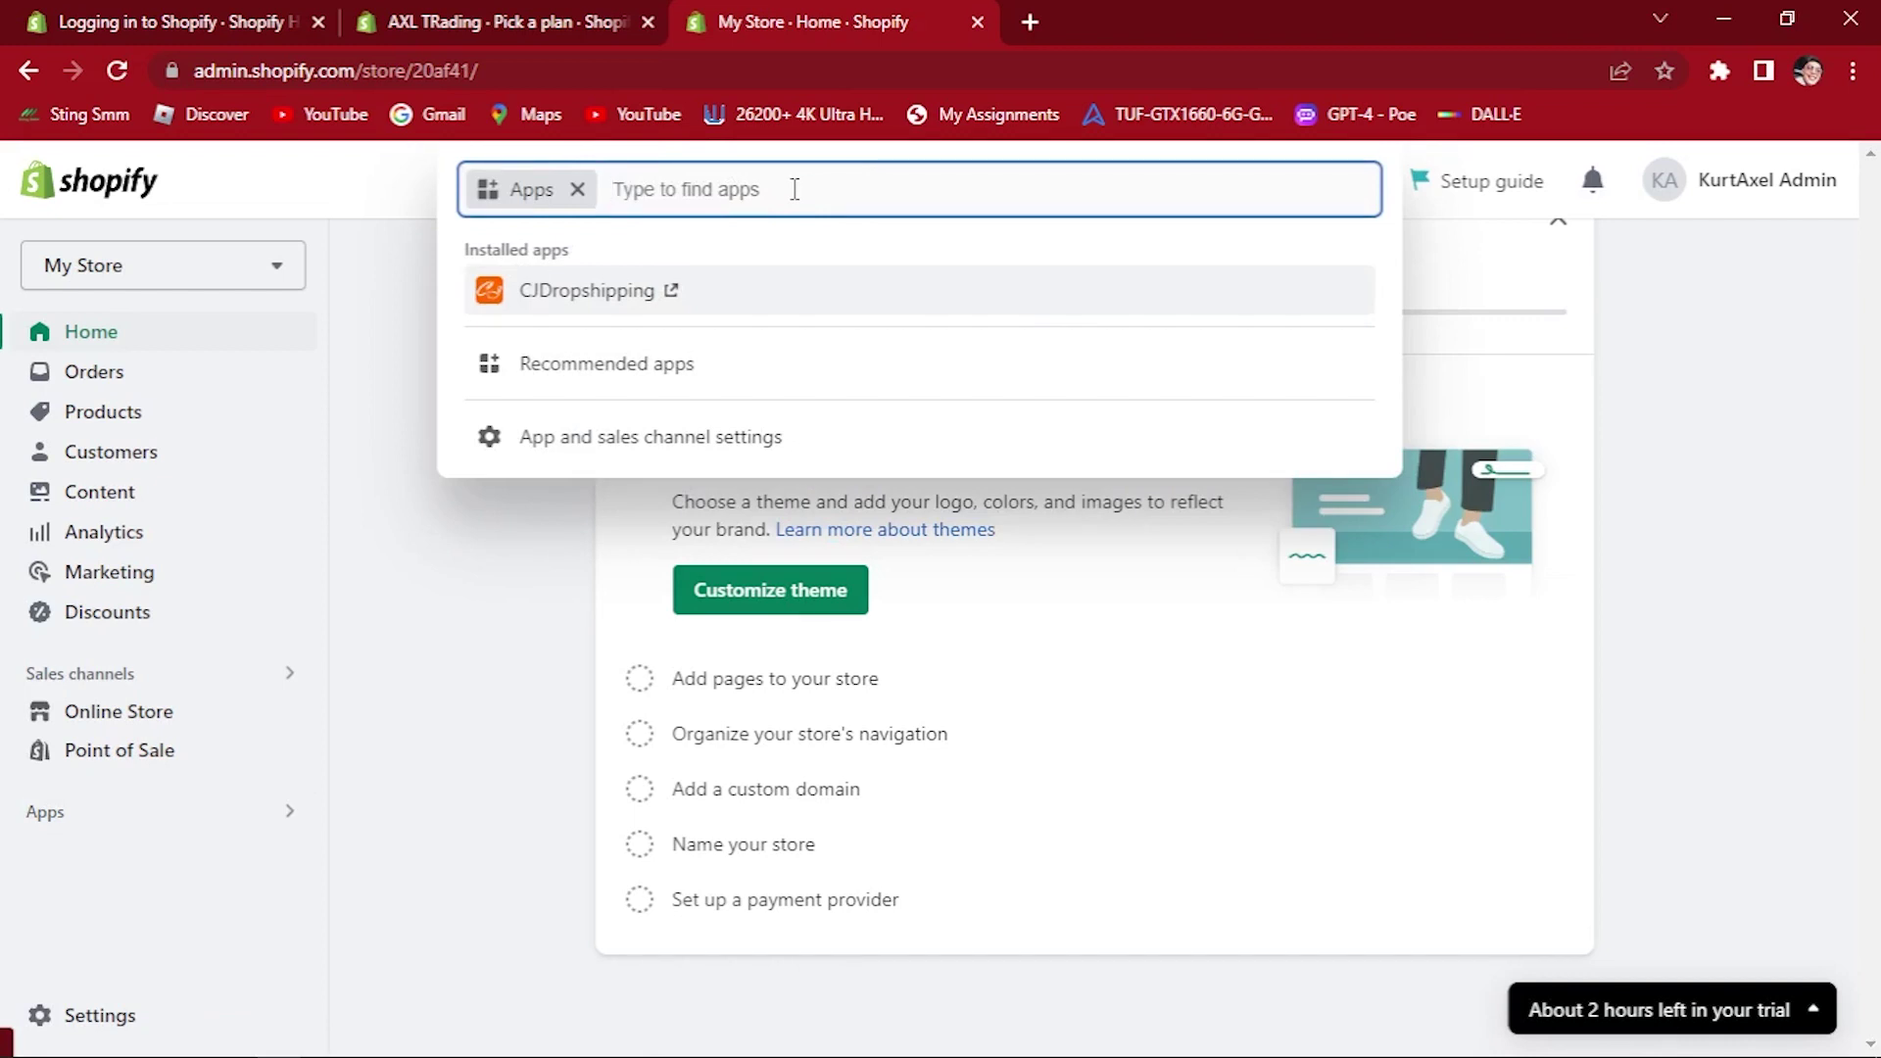
type("ebay")
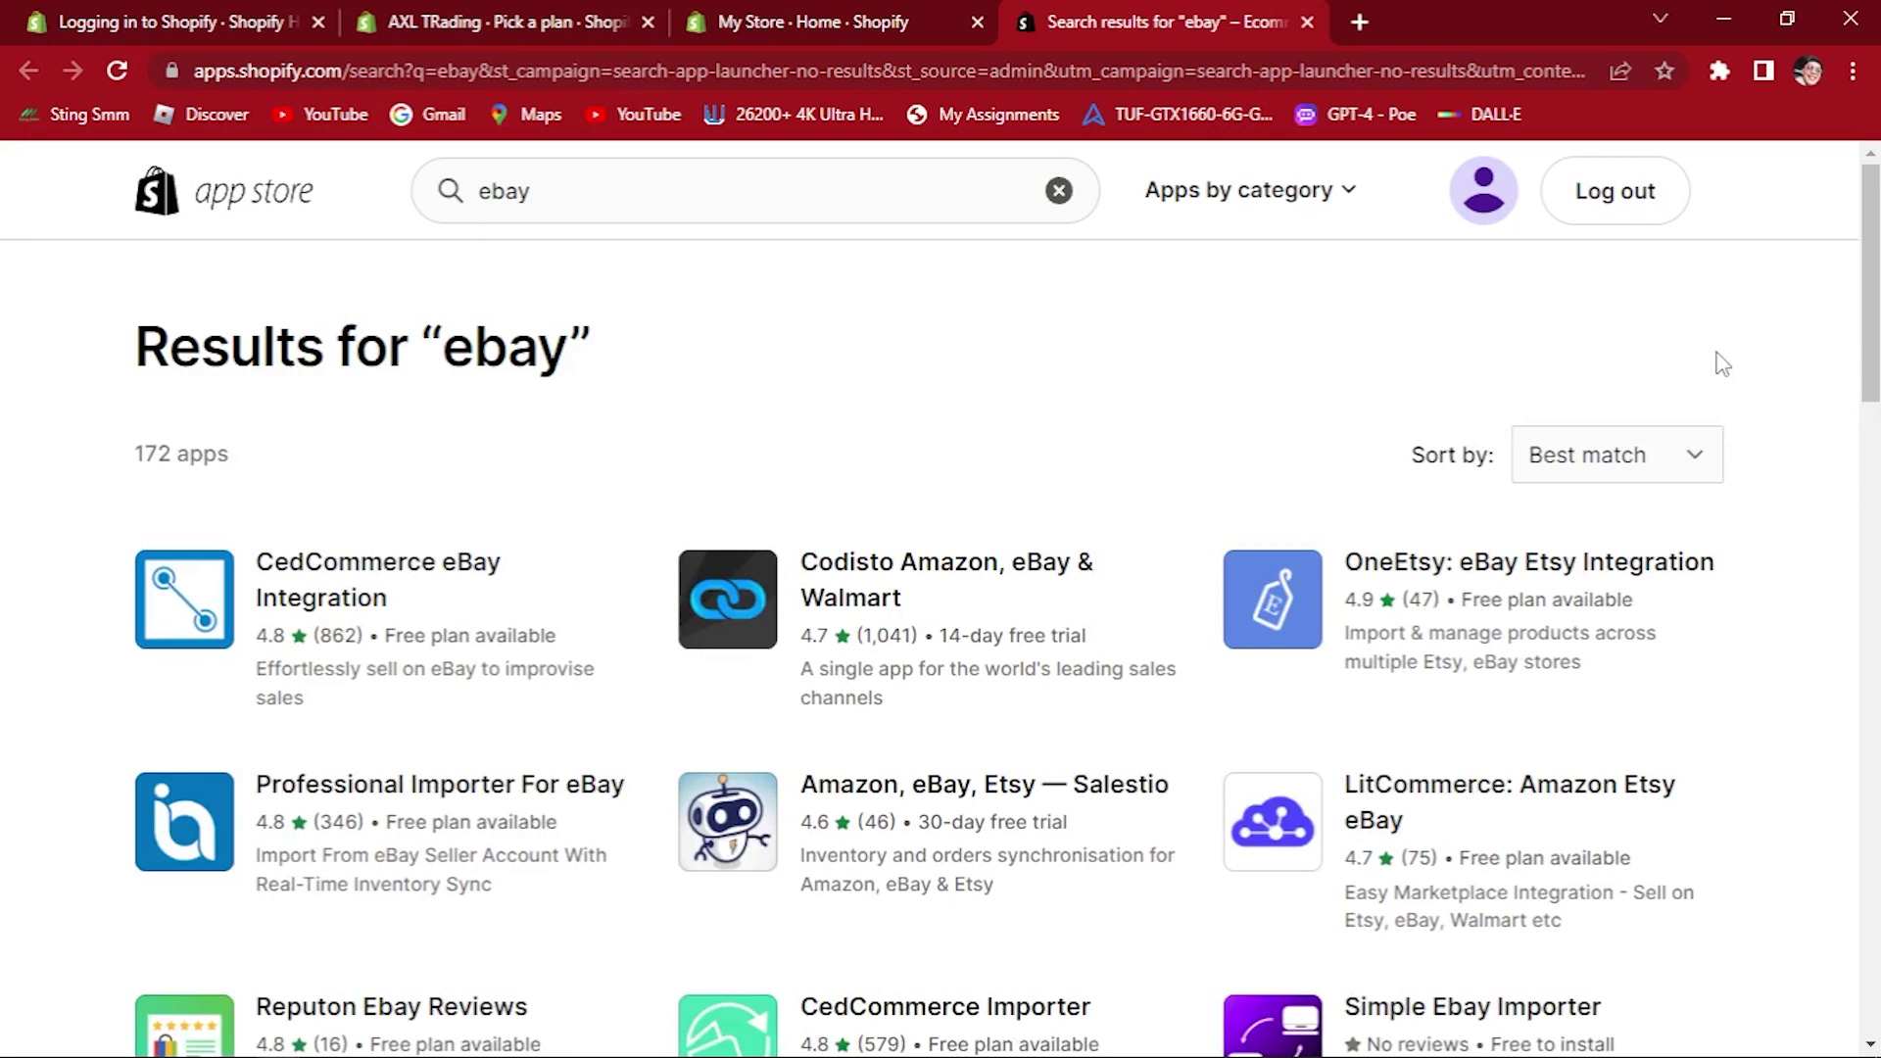
left_click_drag(1871, 301, 1877, 661)
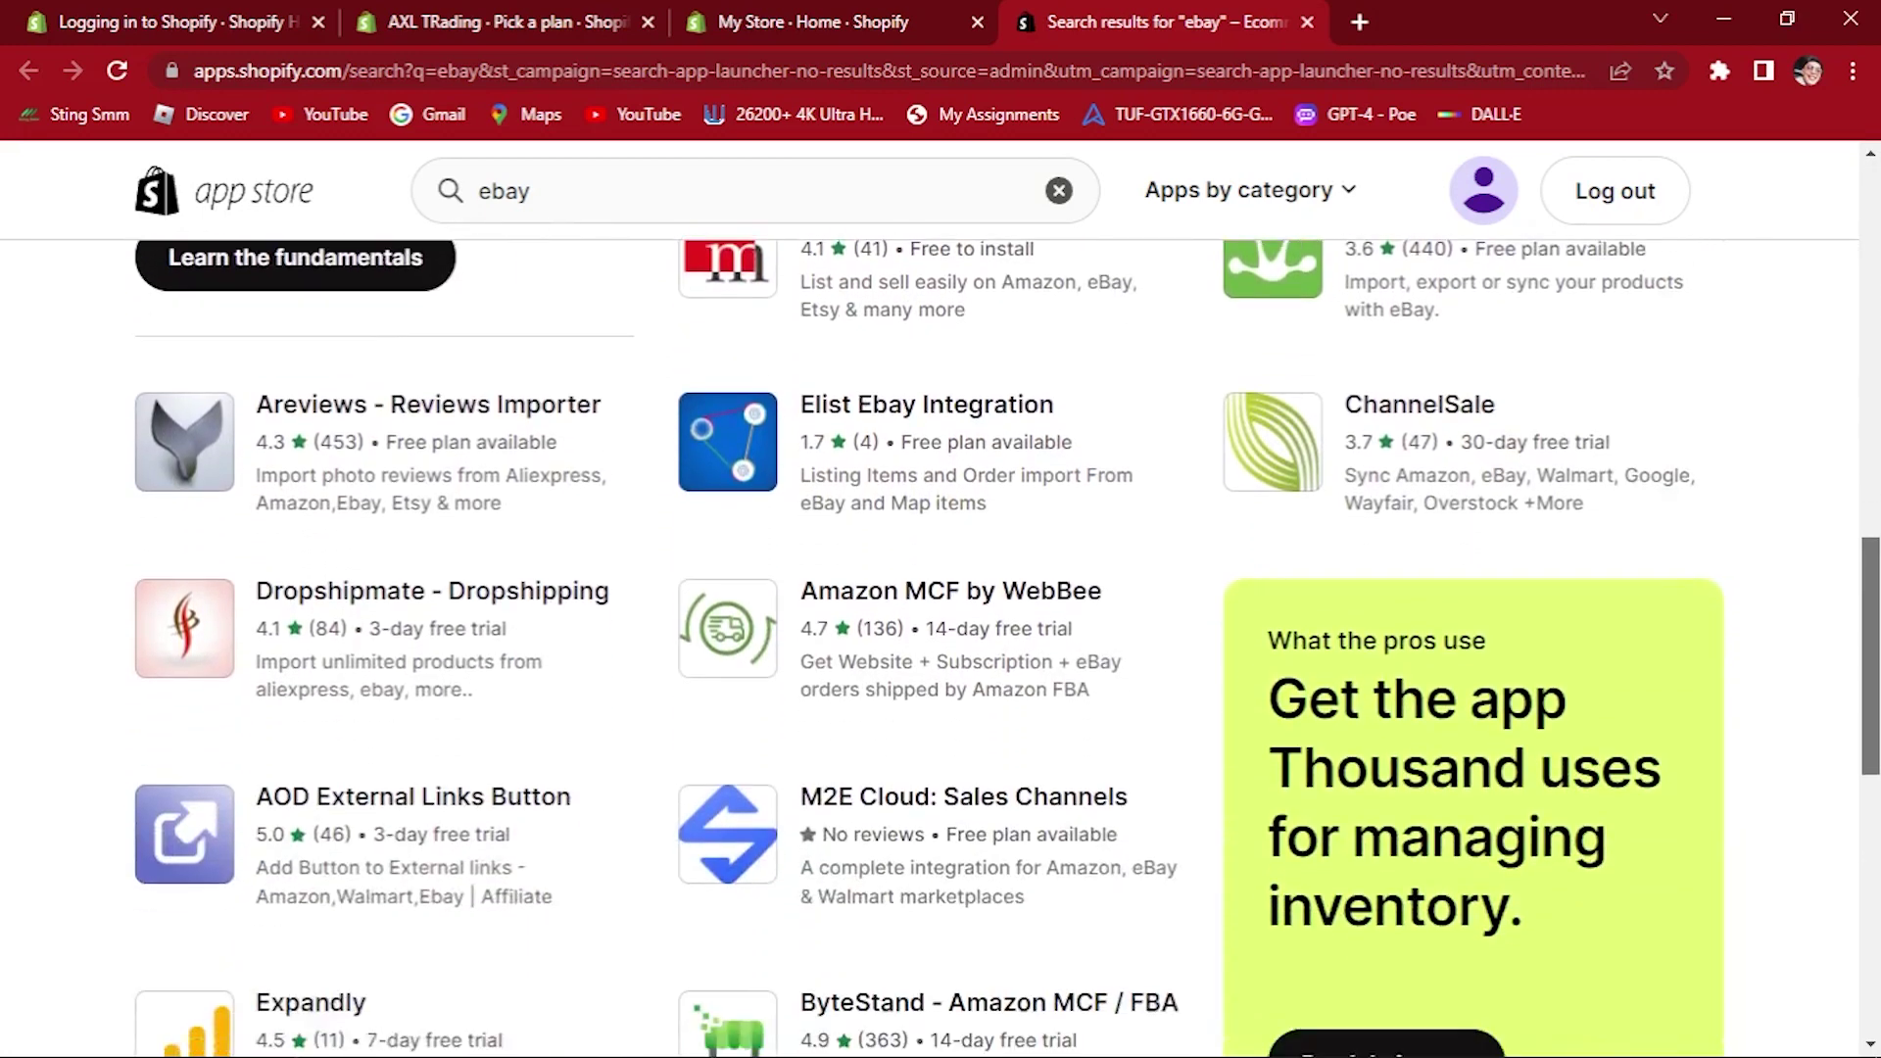
left_click_drag(1871, 654, 1871, 531)
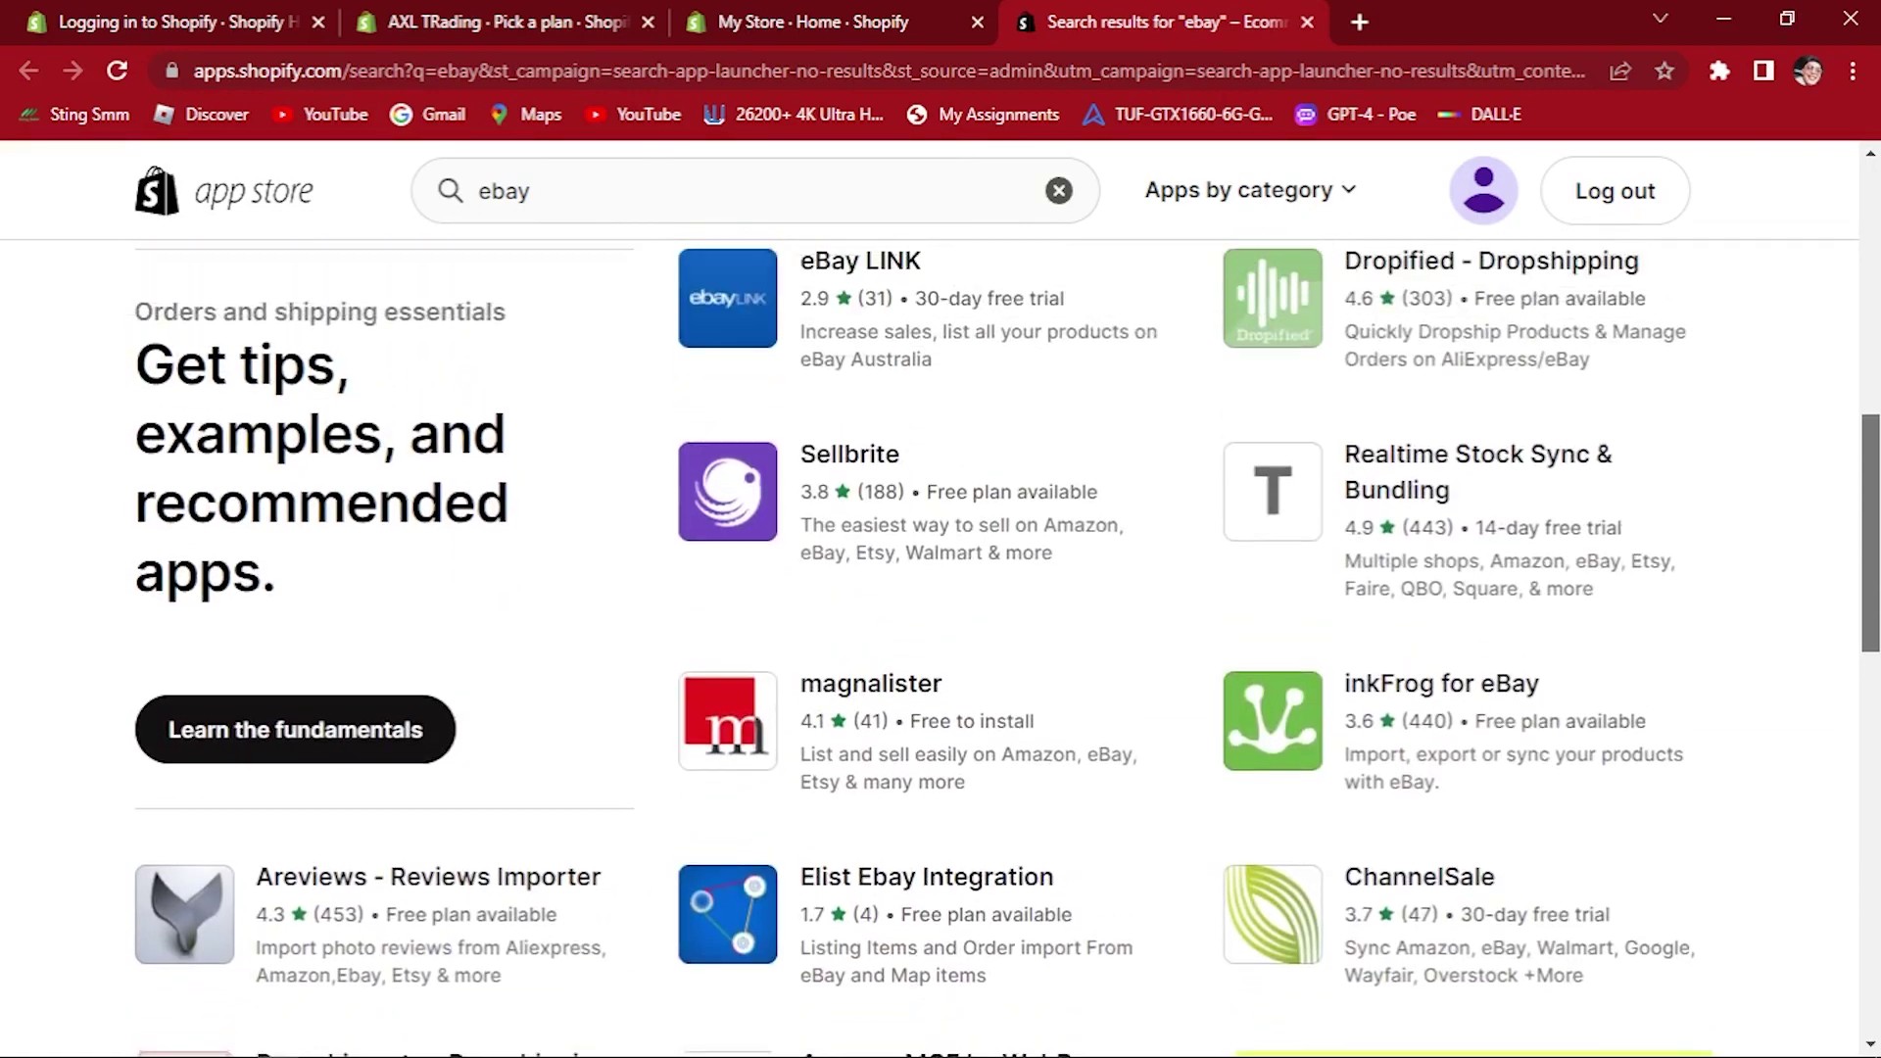
scroll(940, 646, "up", 2)
scroll(942, 648, "up", 2)
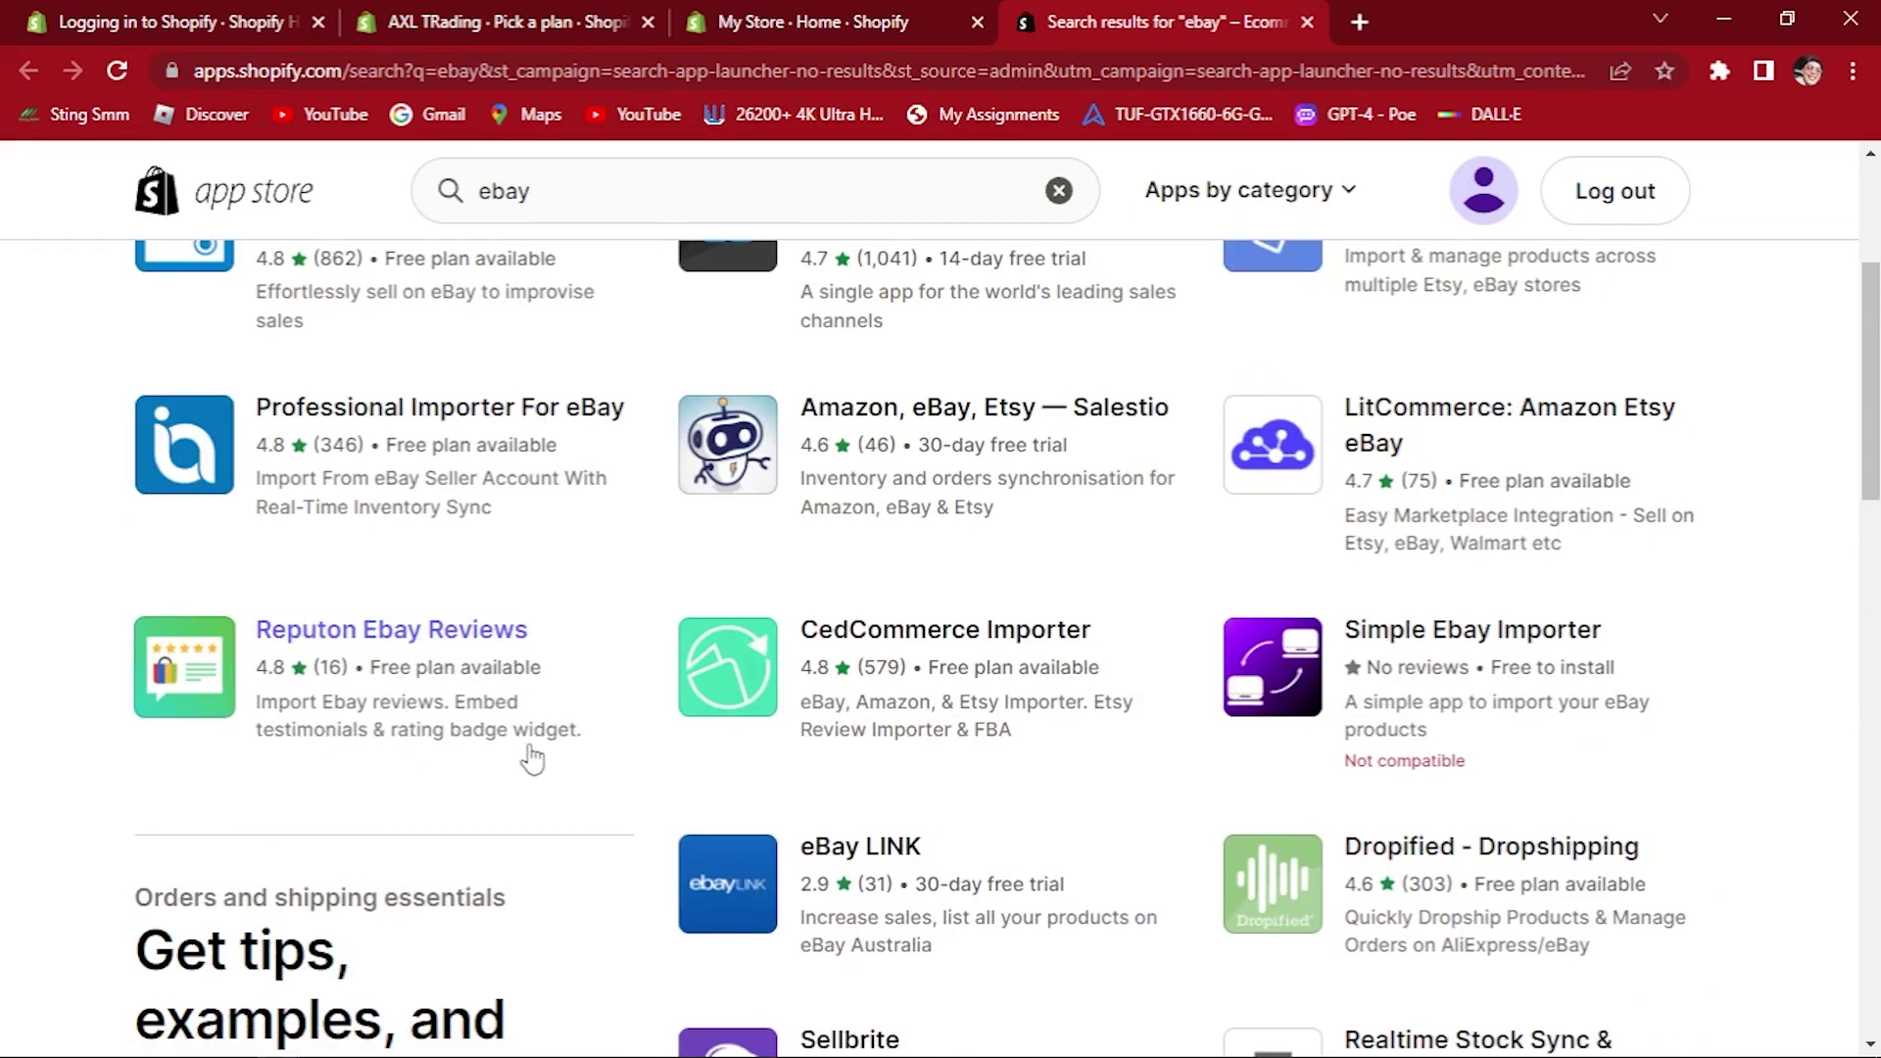
left_click_drag(1873, 427, 1874, 329)
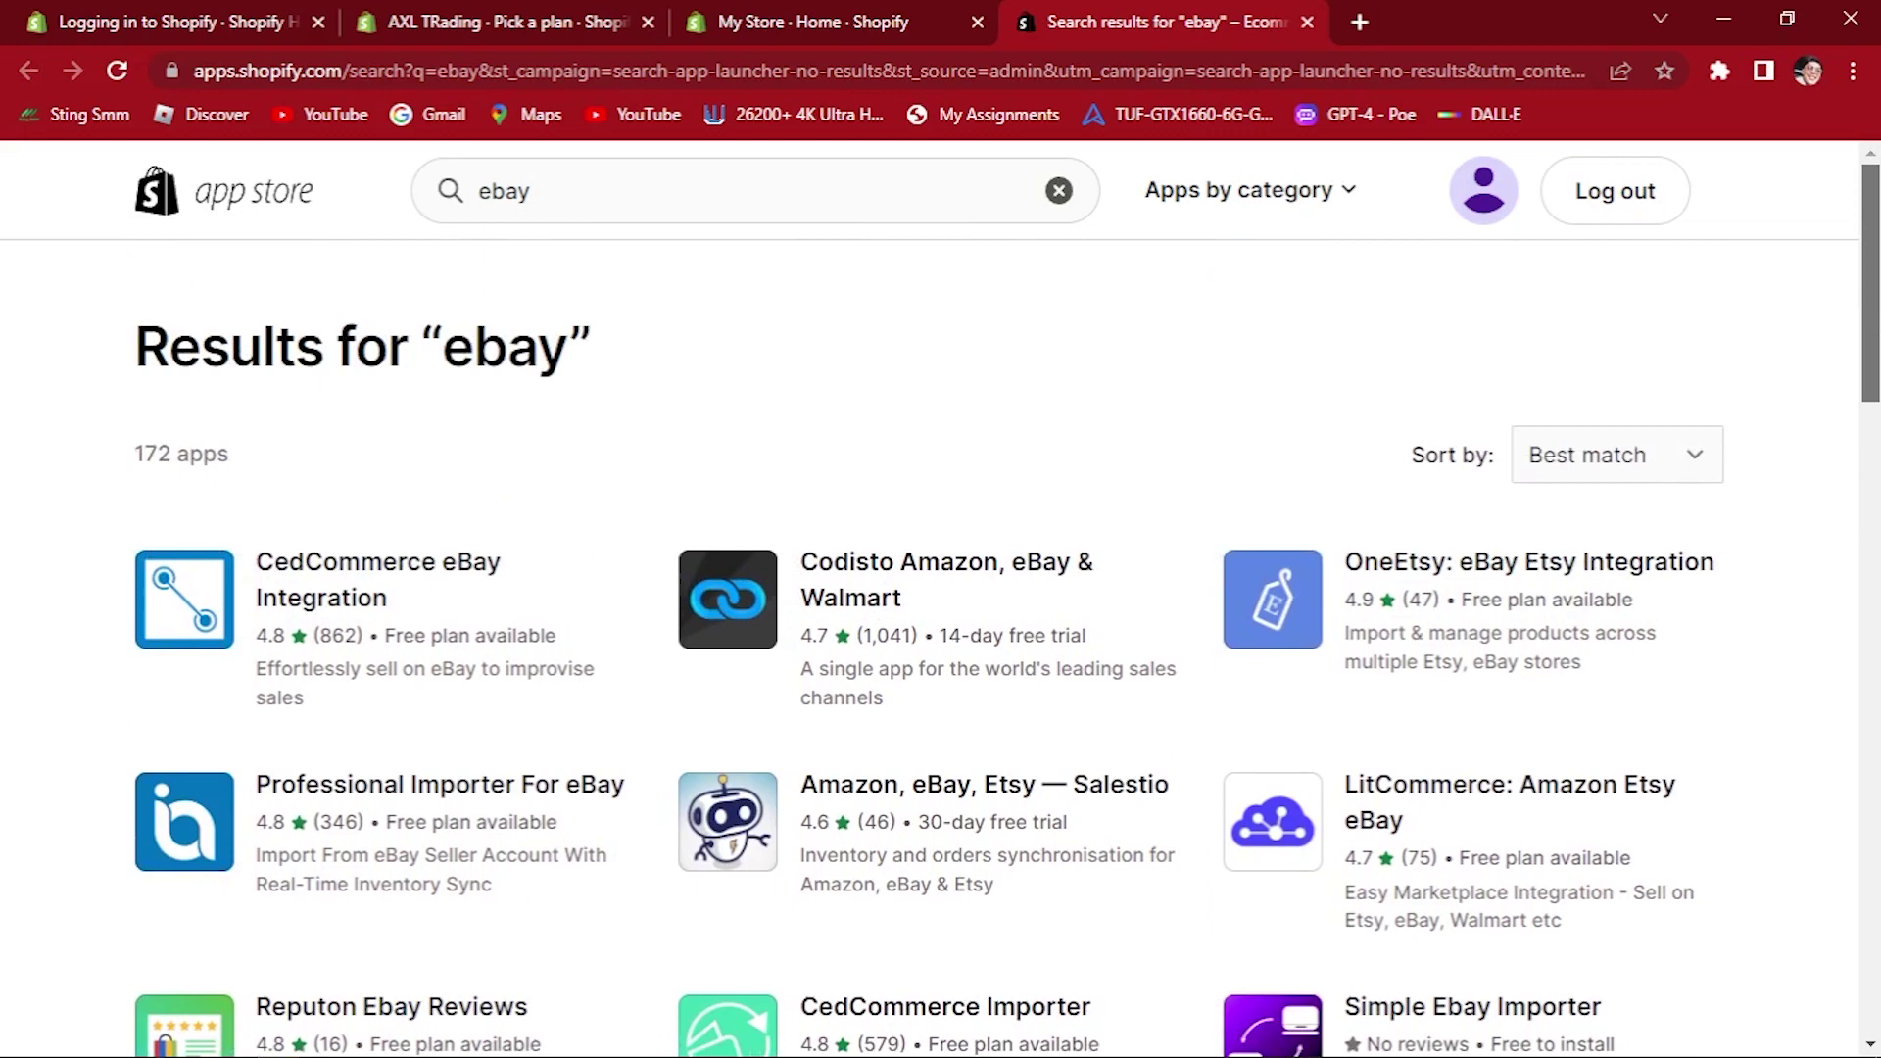
Return to the store admin and view Products and the add-product page.
left_click(900, 18)
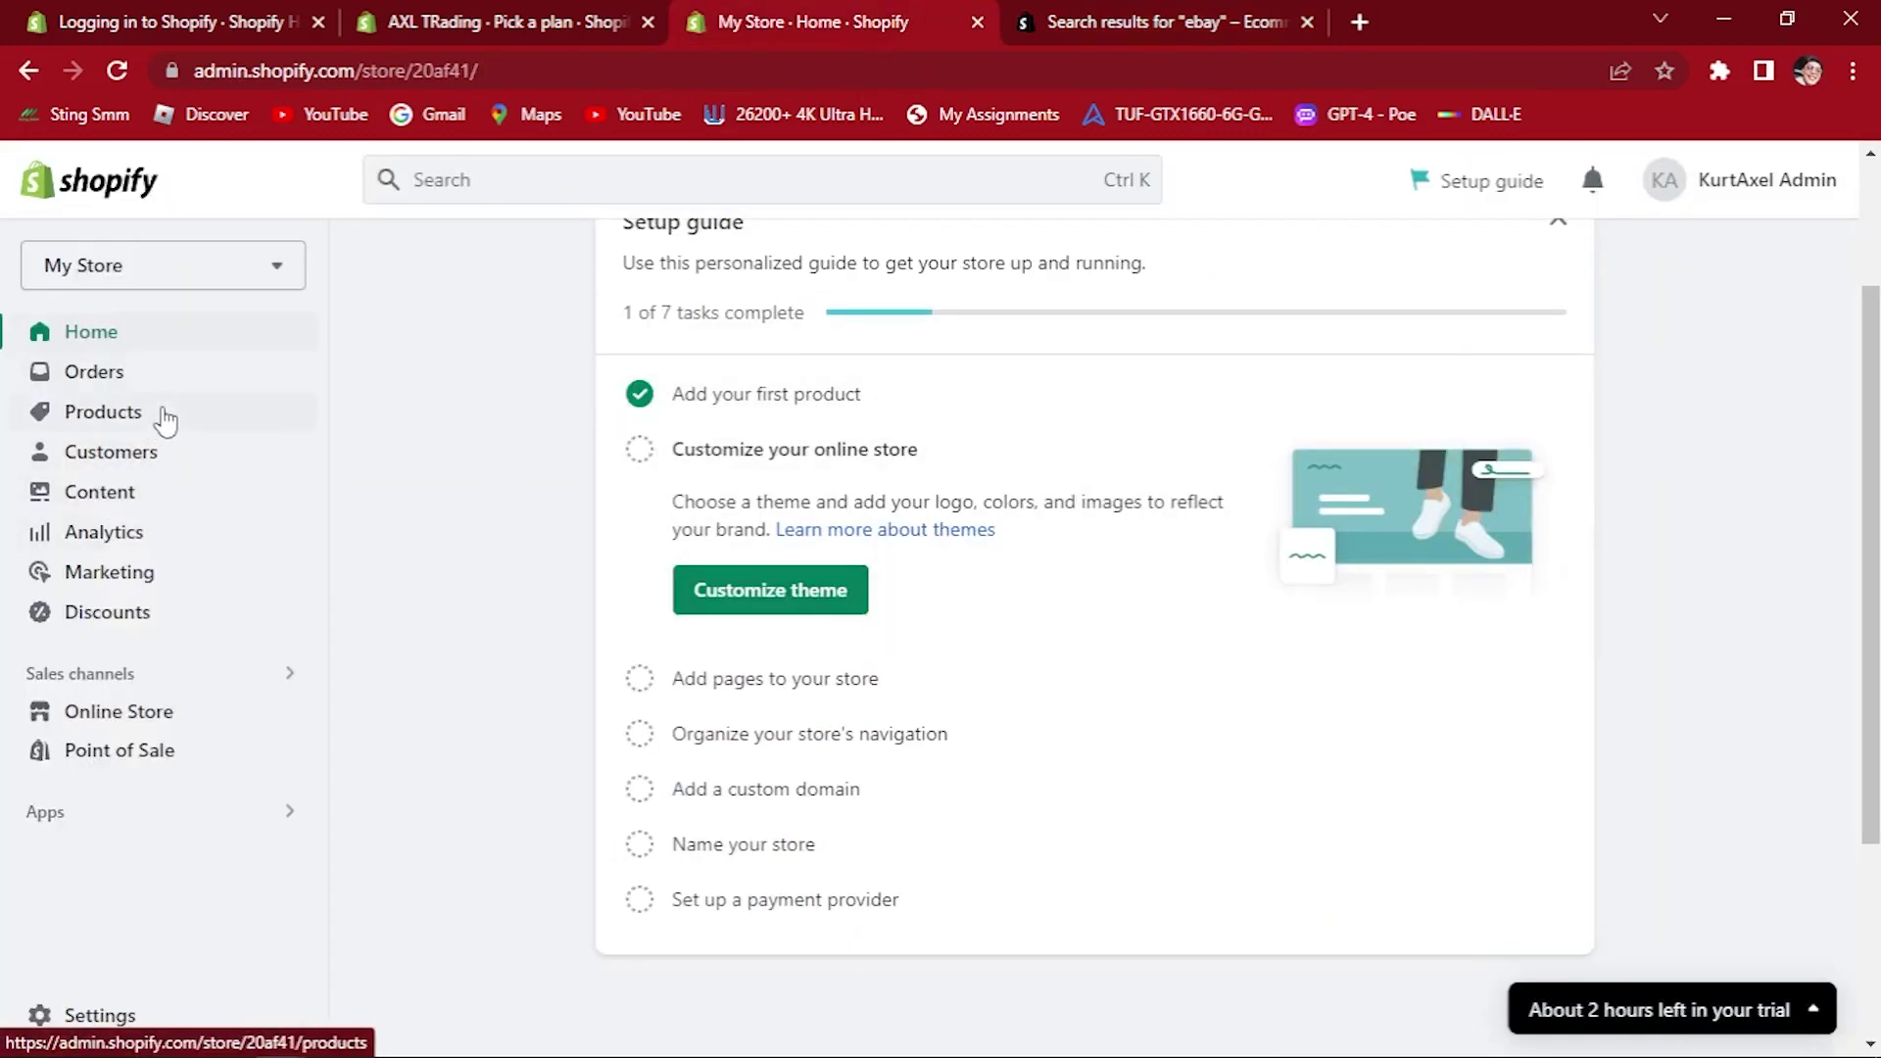
left_click(170, 420)
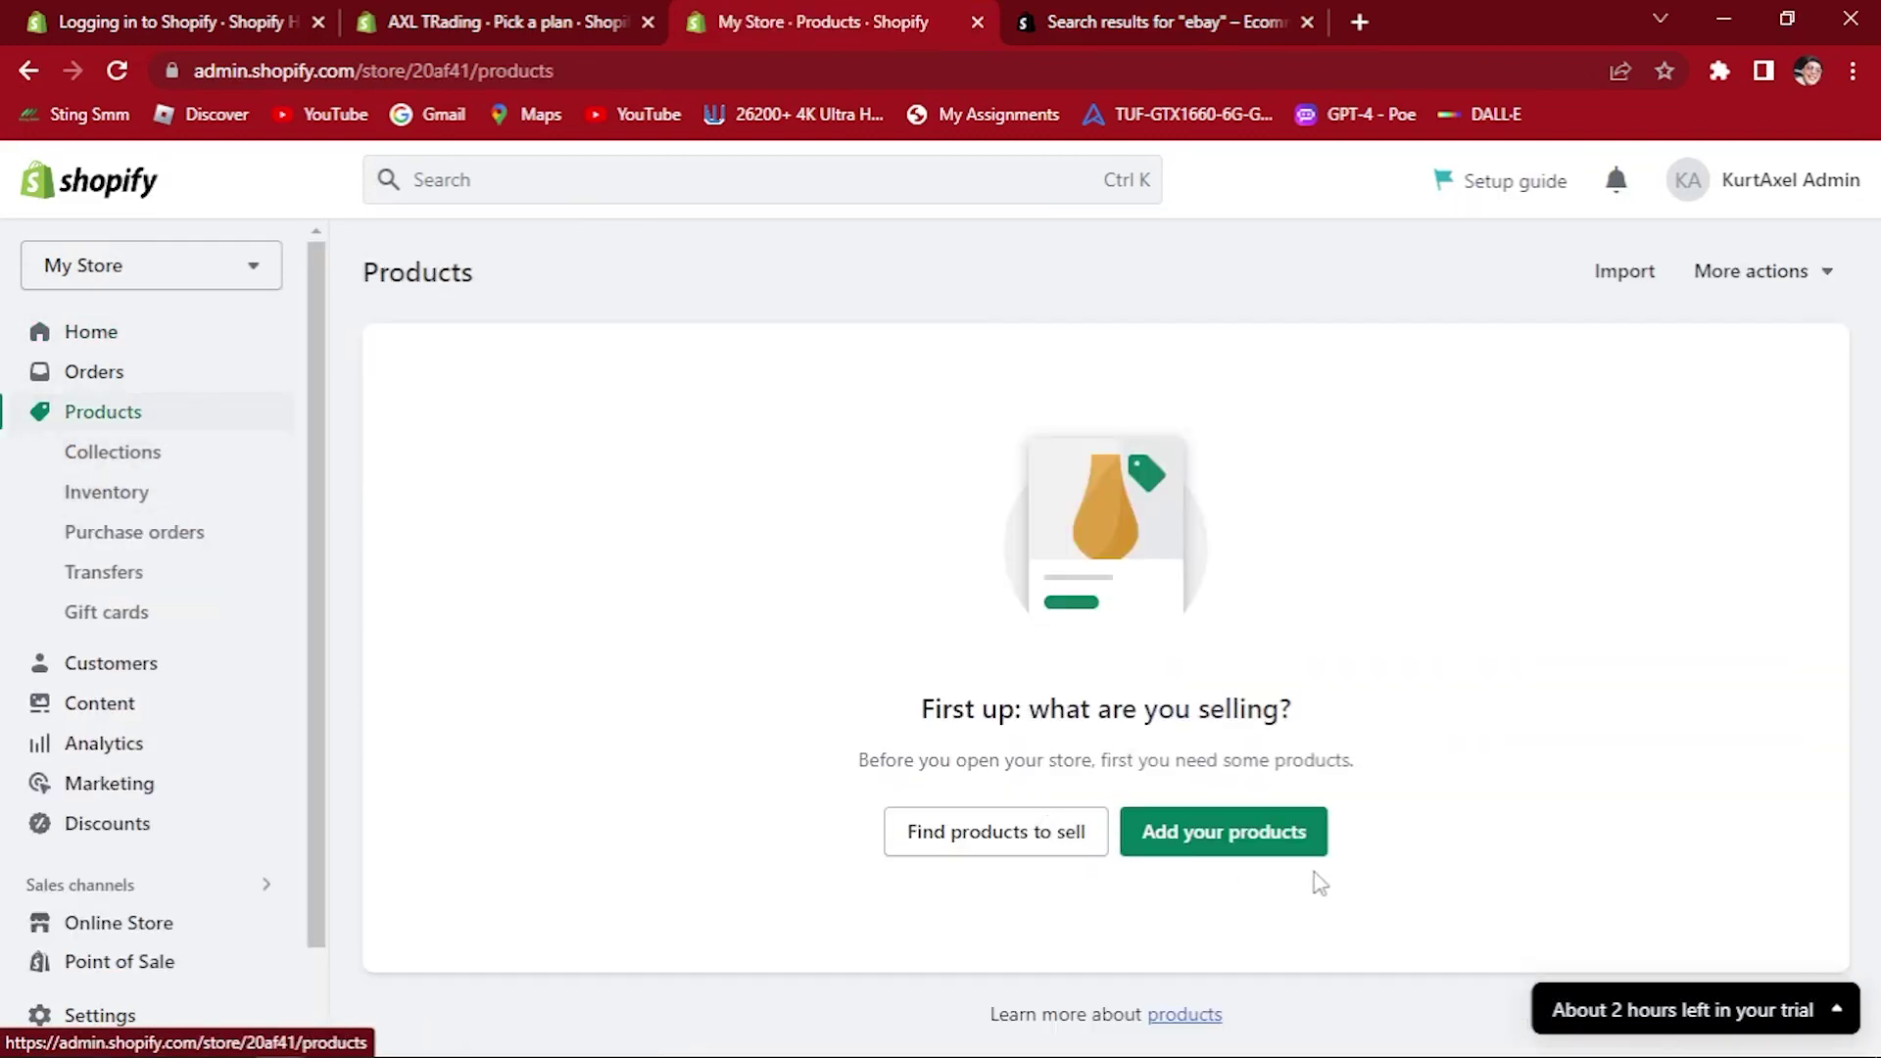
left_click(1210, 839)
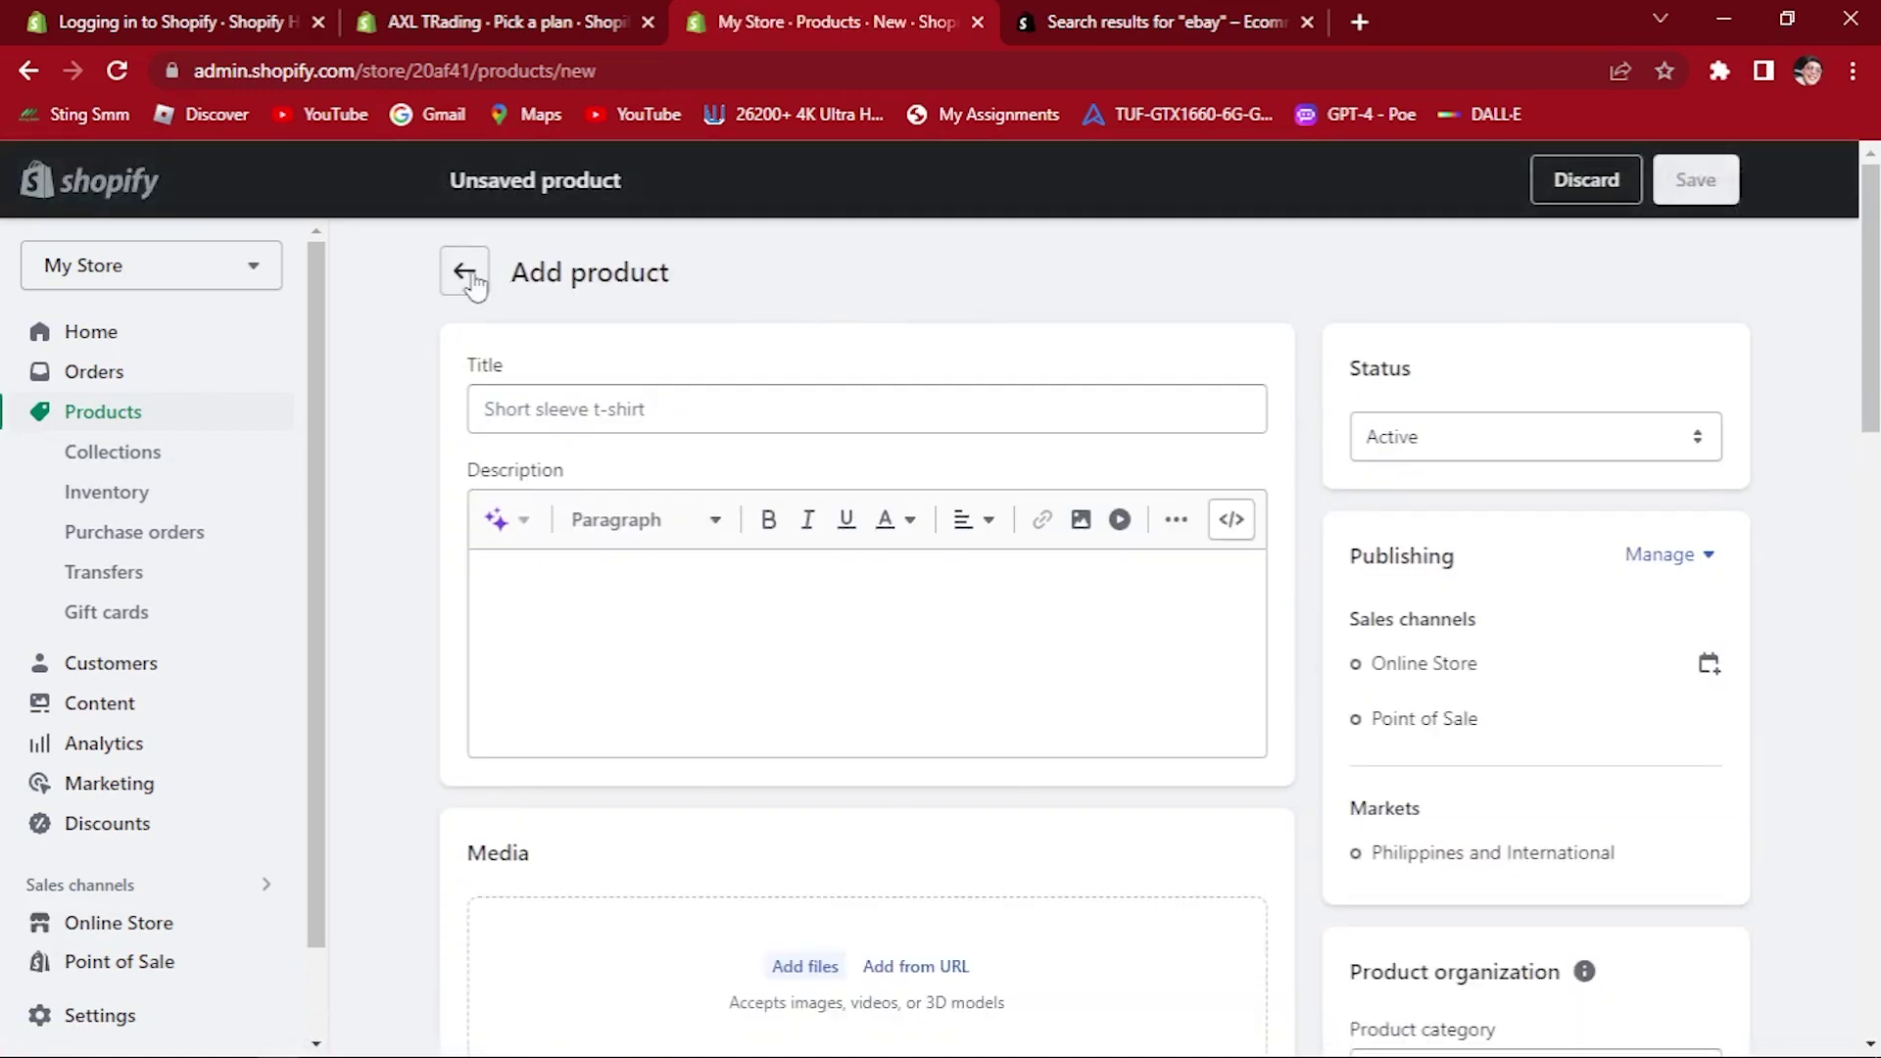
Visit Orders, Customers and Online Store, then reach the Point of Sale questionnaire.
left_click(158, 381)
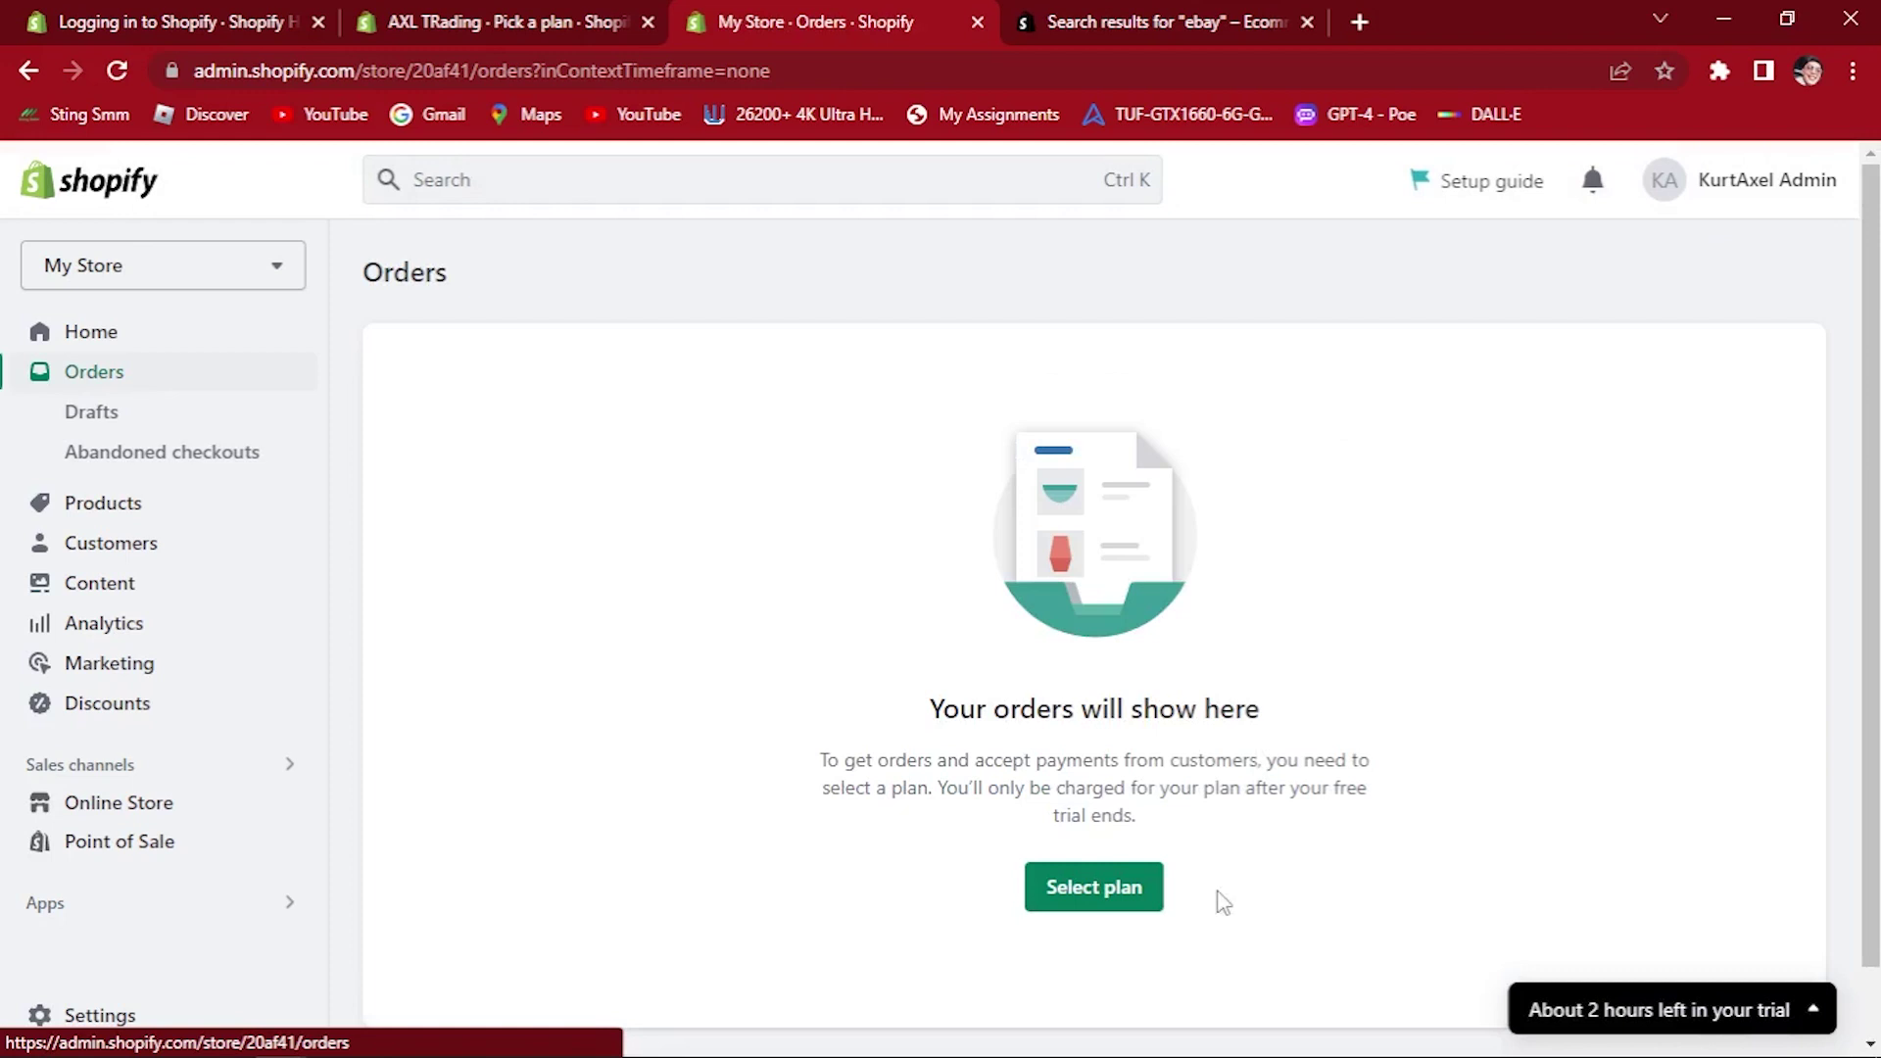
left_click(146, 555)
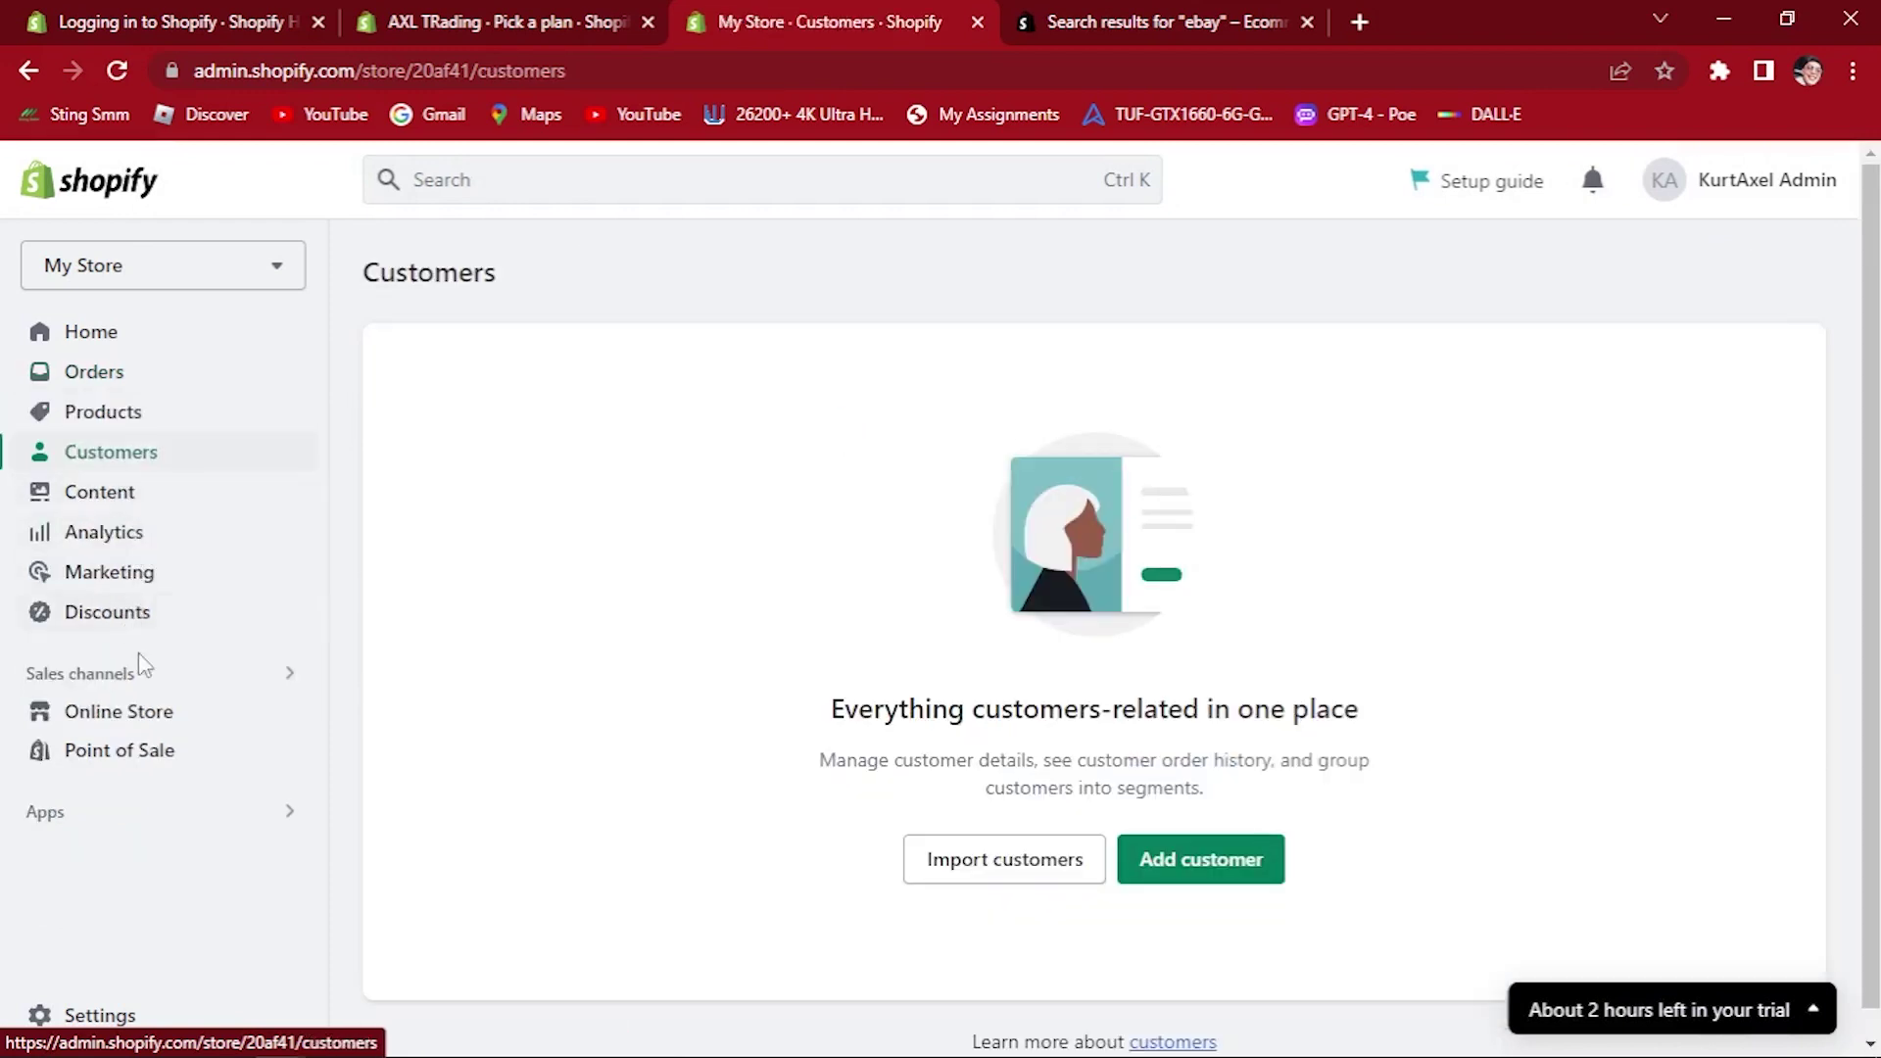
left_click(185, 728)
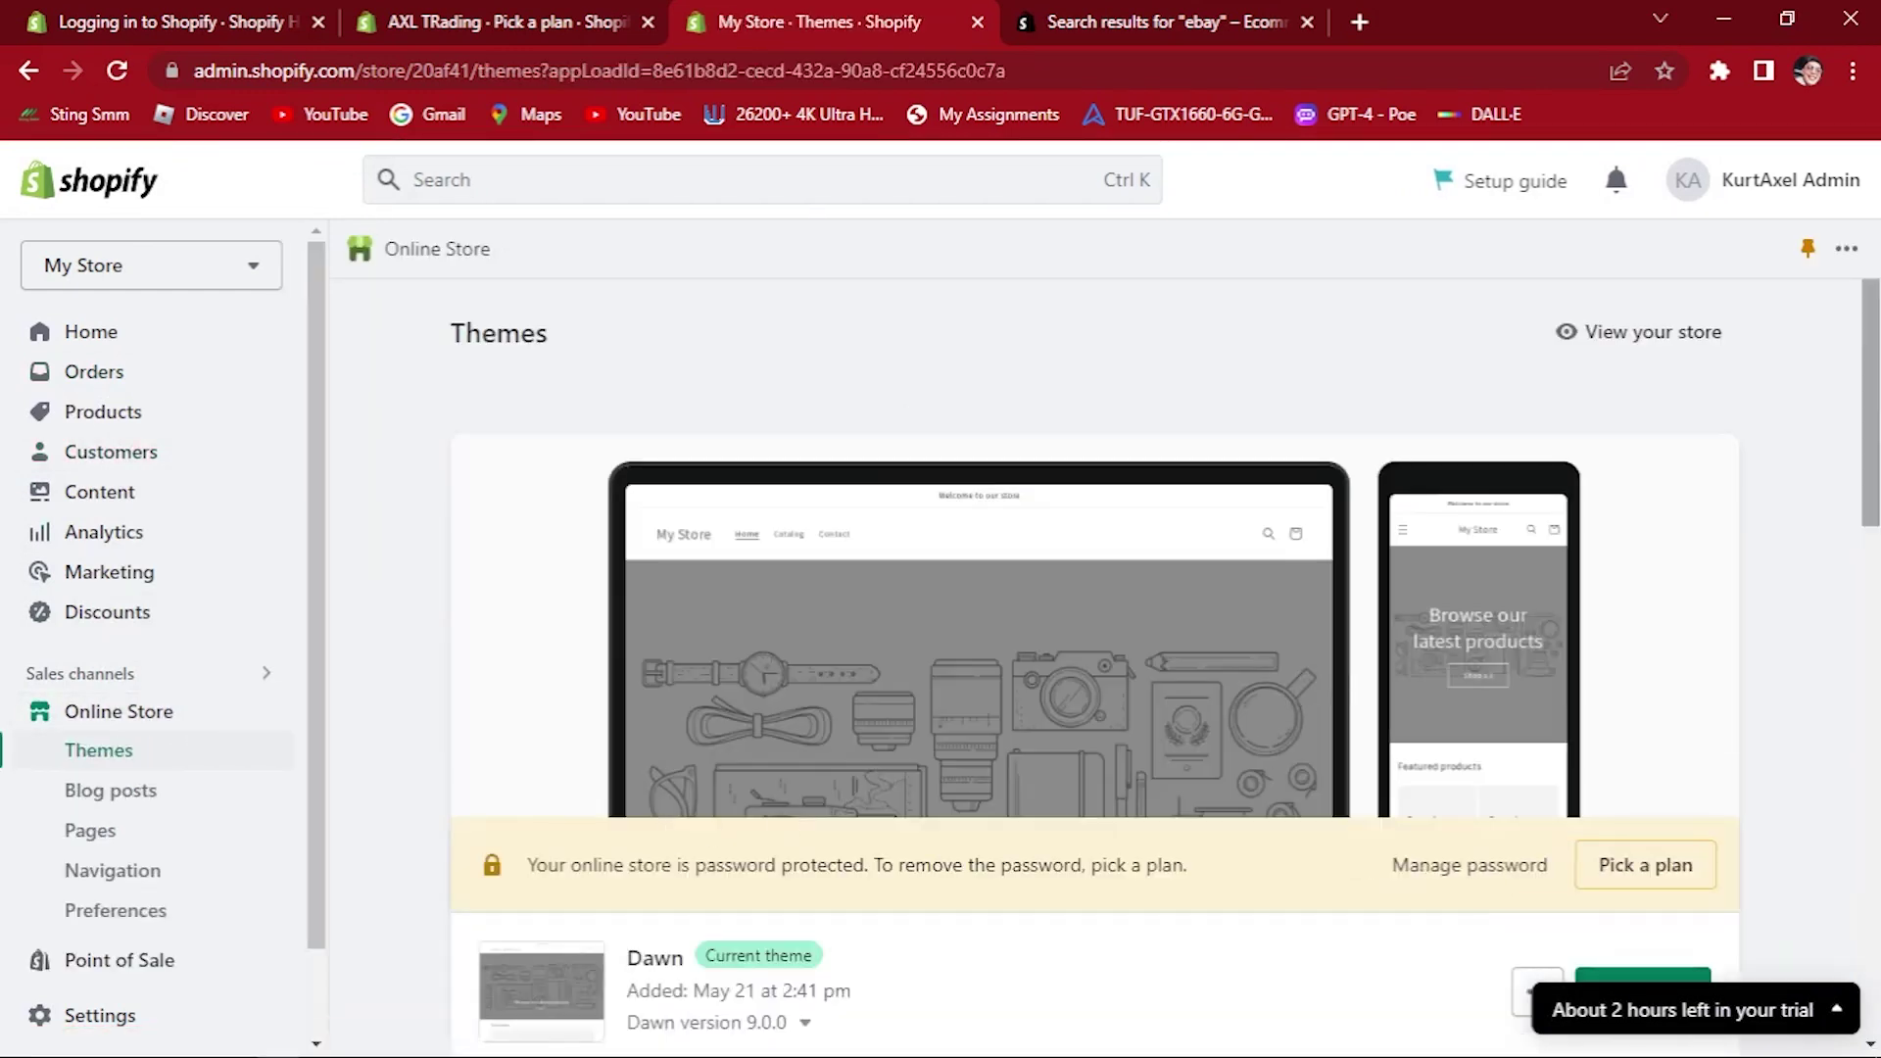
left_click_drag(1878, 370, 1836, 721)
scroll(1836, 720, "down", 1)
scroll(1823, 785, "down", 2)
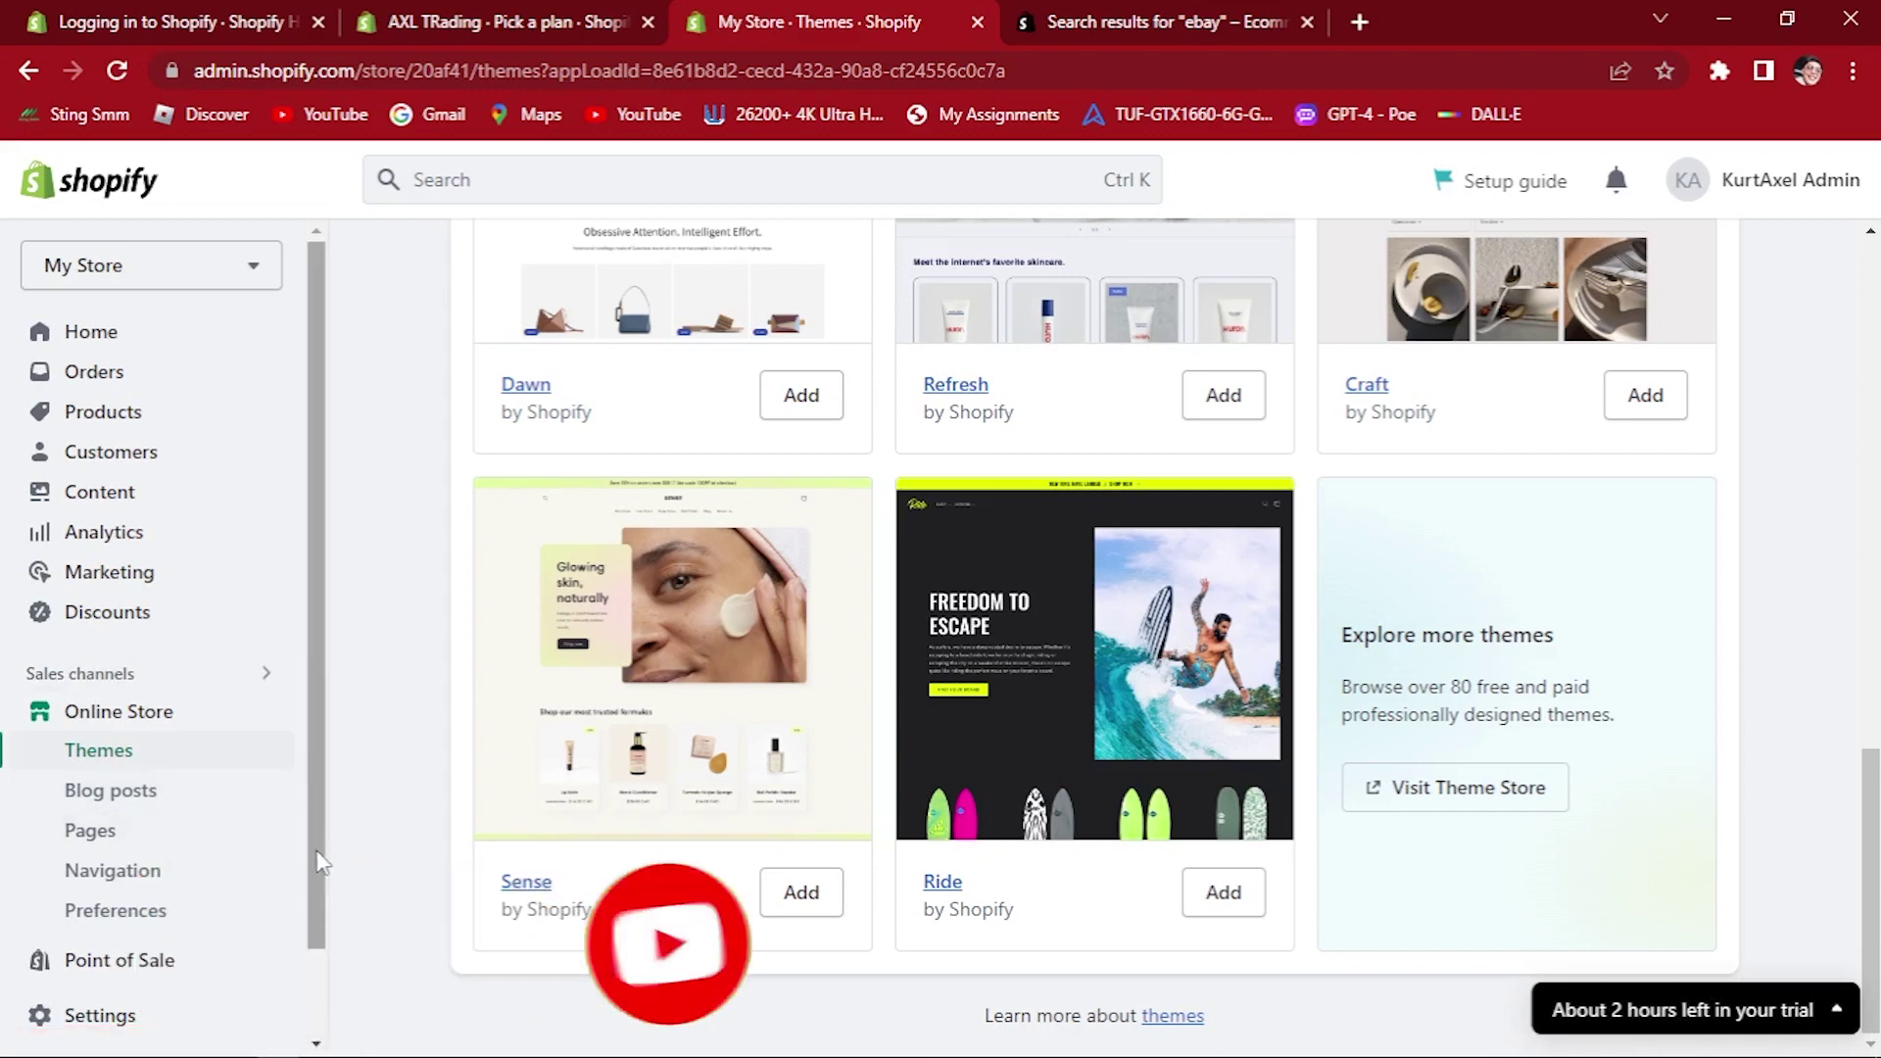
scroll(308, 921, "down", 1)
left_click(201, 882)
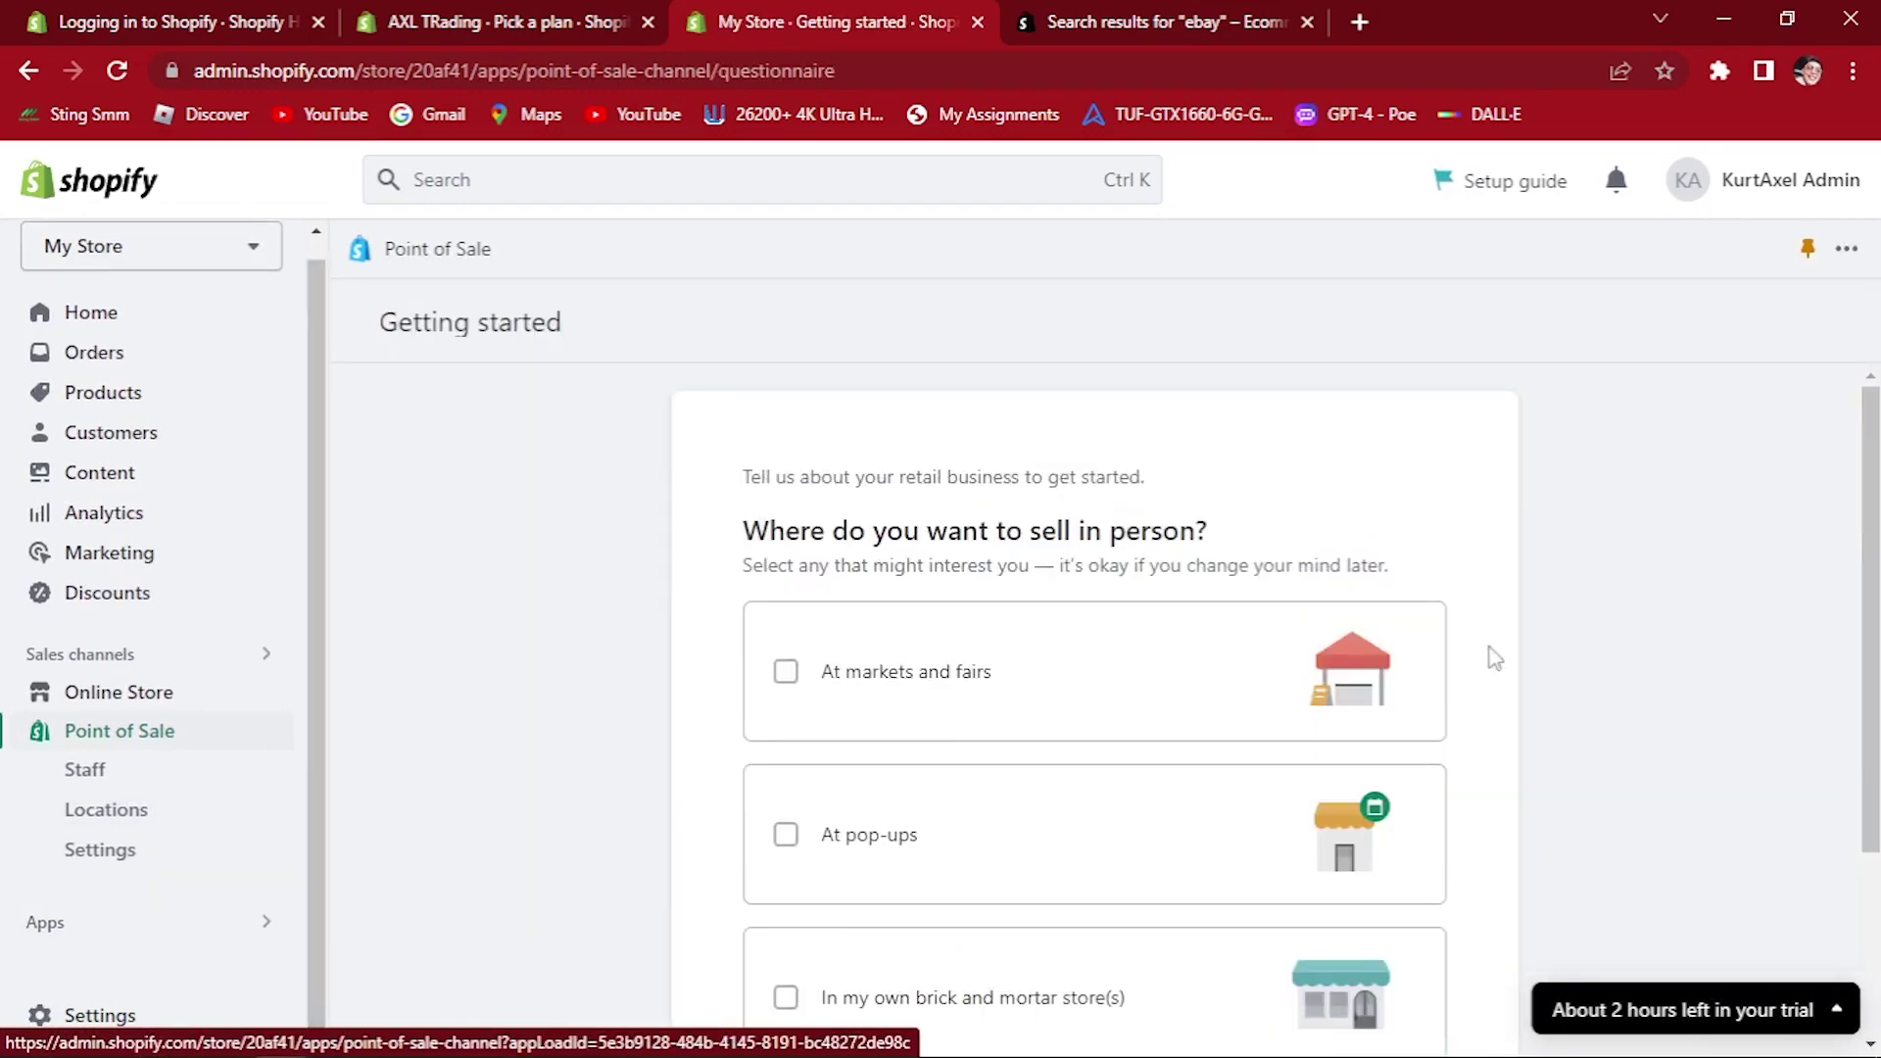
scroll(1855, 691, "down", 2)
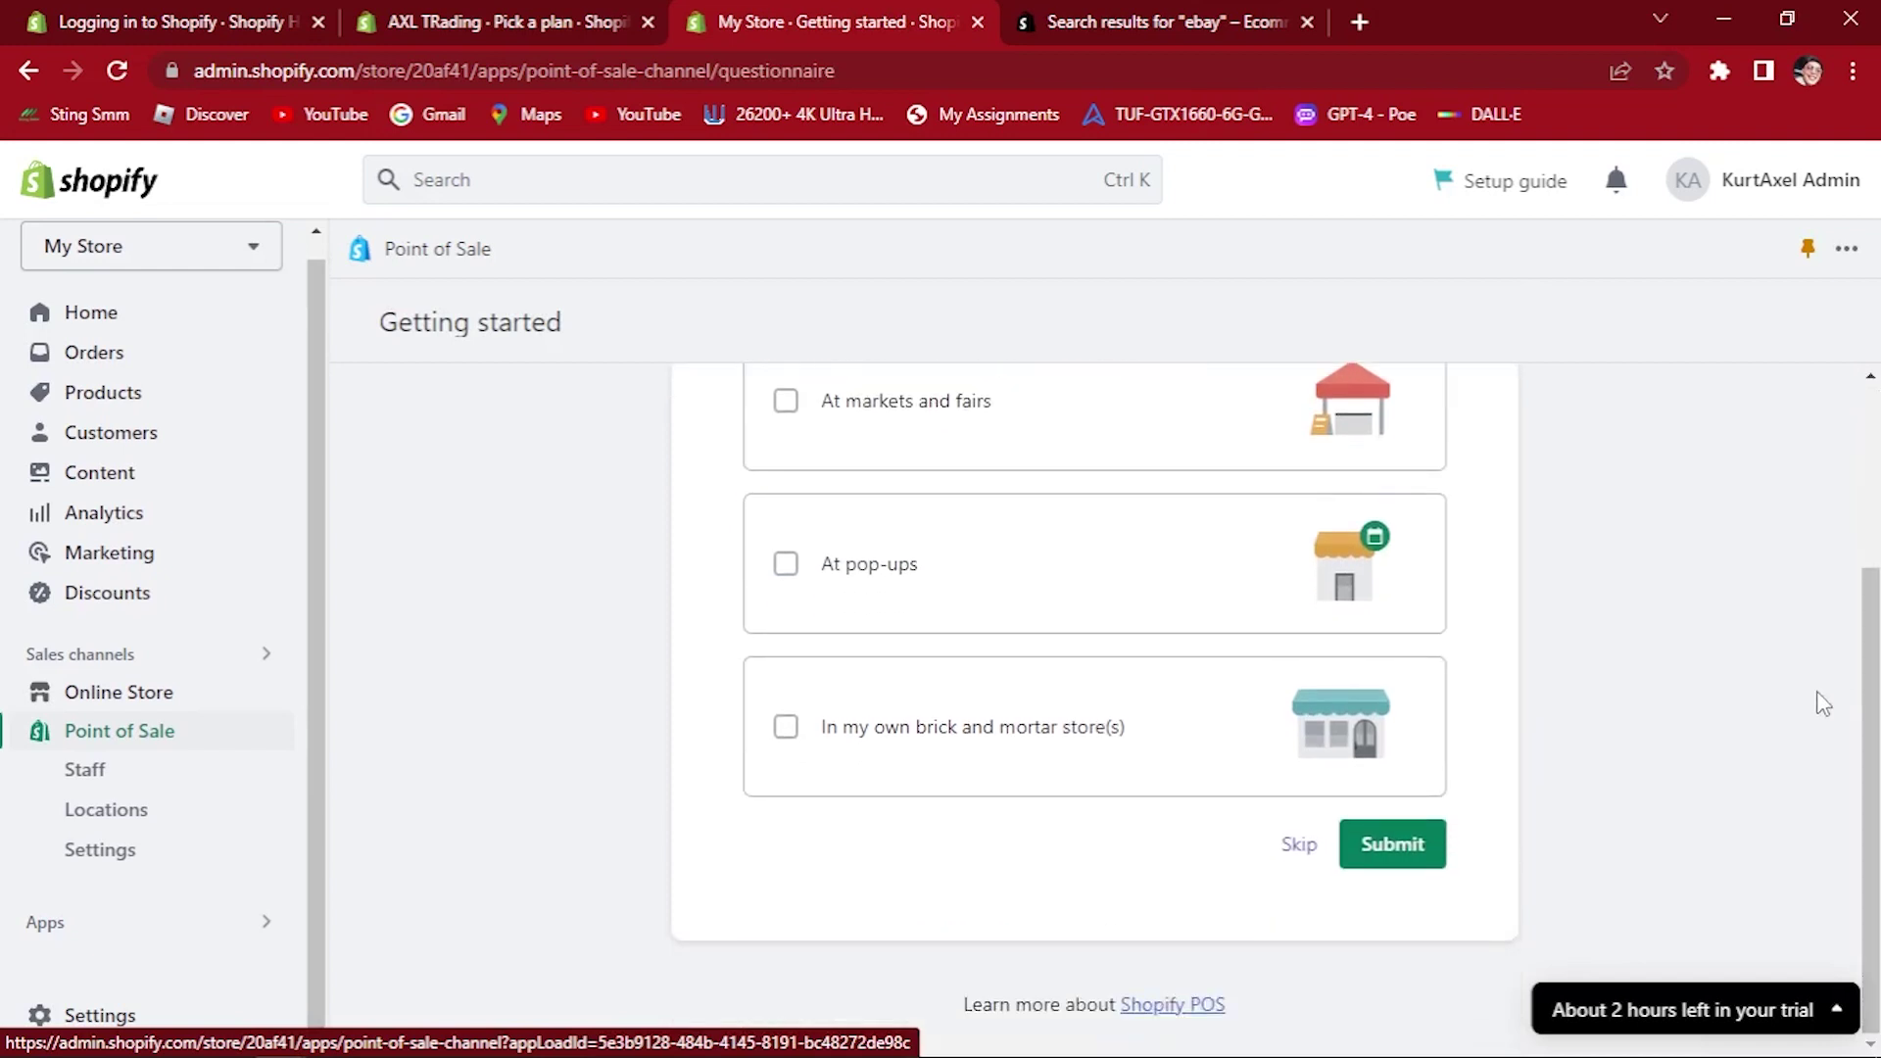
From Recommended apps, search the App Store for 'ebay importer', showing 435 results.
left_click(124, 923)
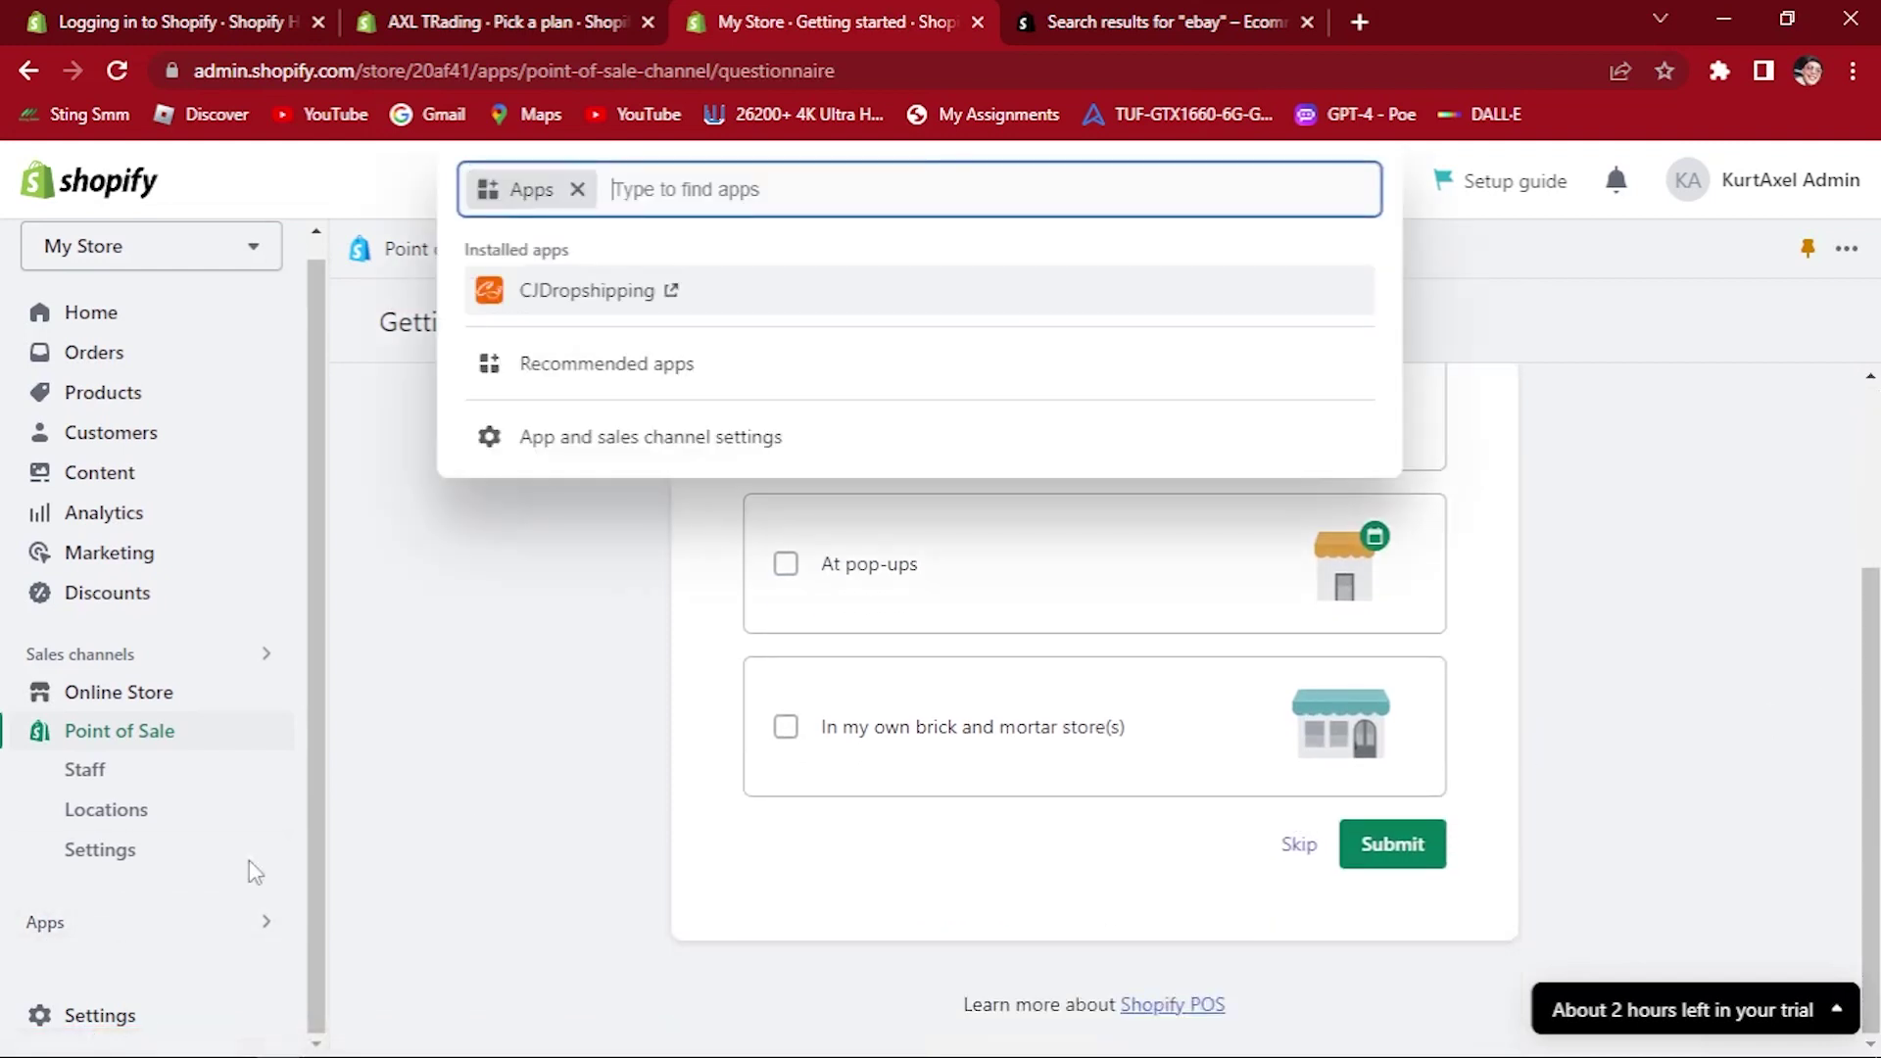
left_click(659, 364)
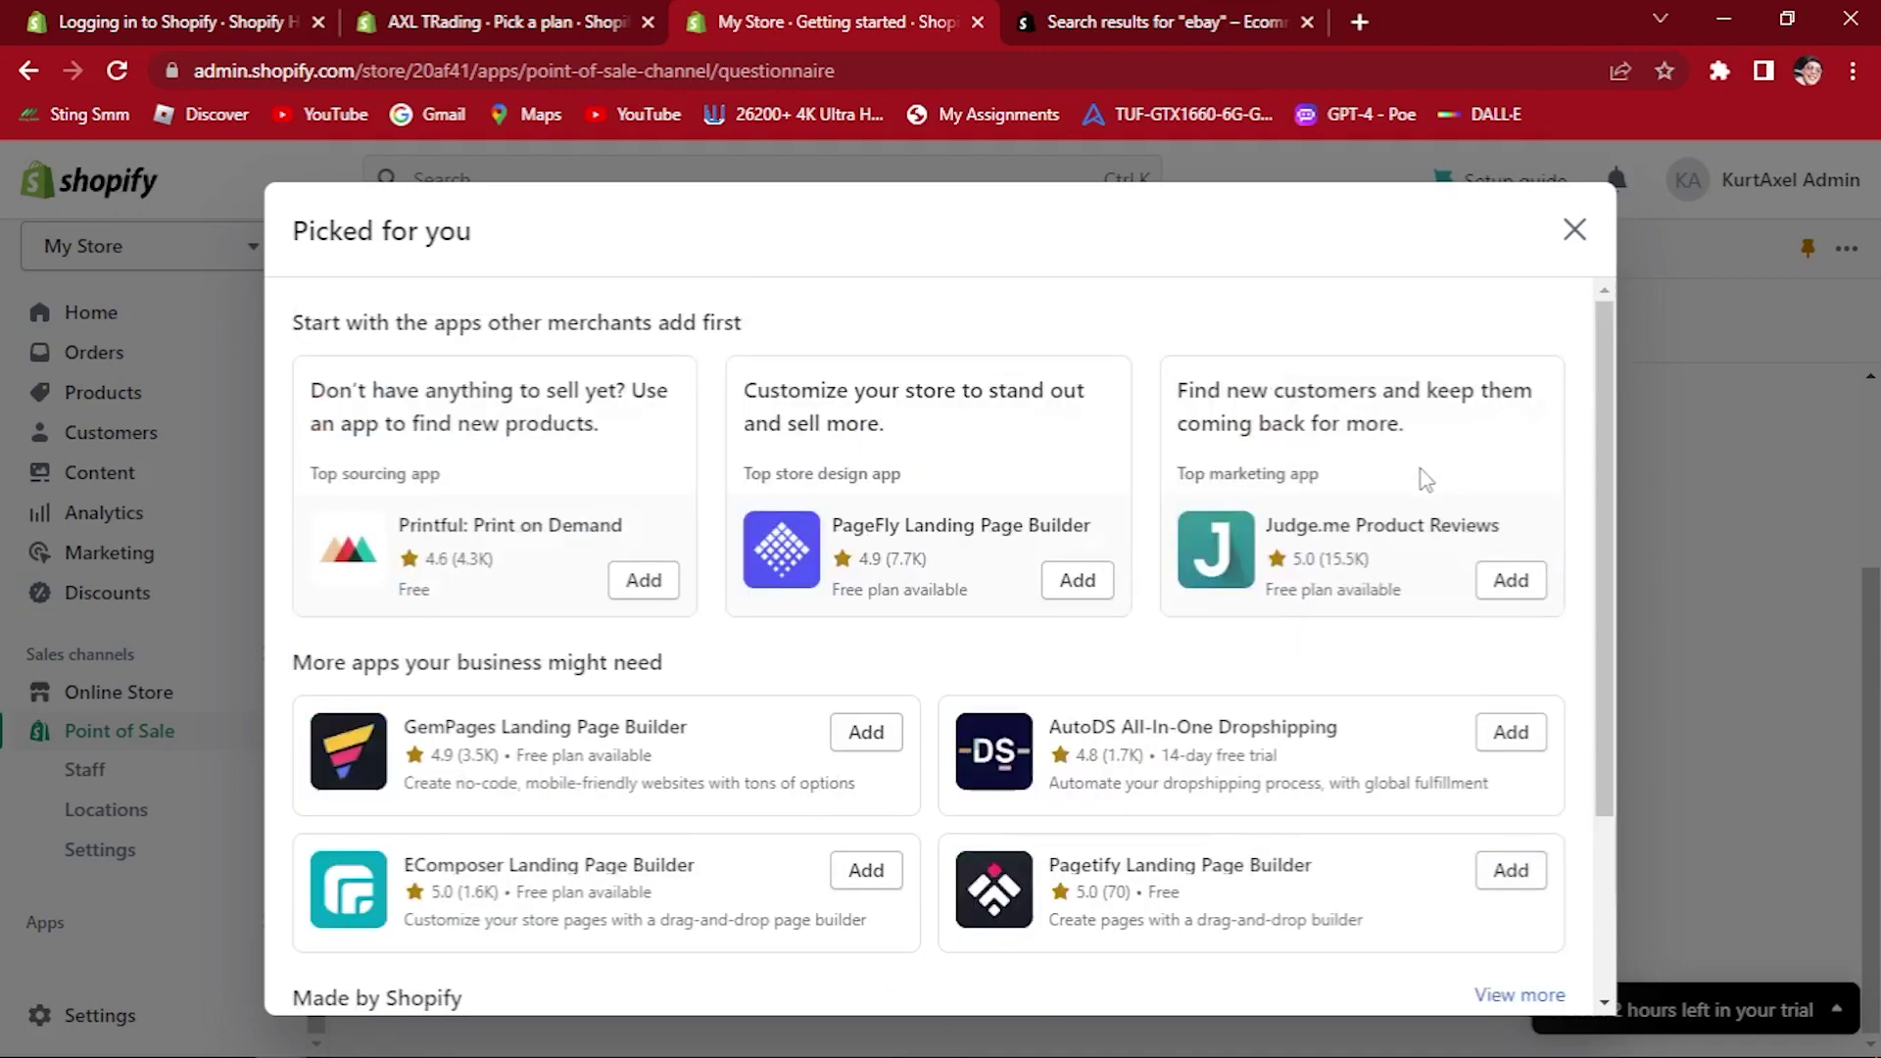
scroll(1469, 499, "down", 1)
scroll(1596, 596, "down", 1)
scroll(1396, 764, "up", 1)
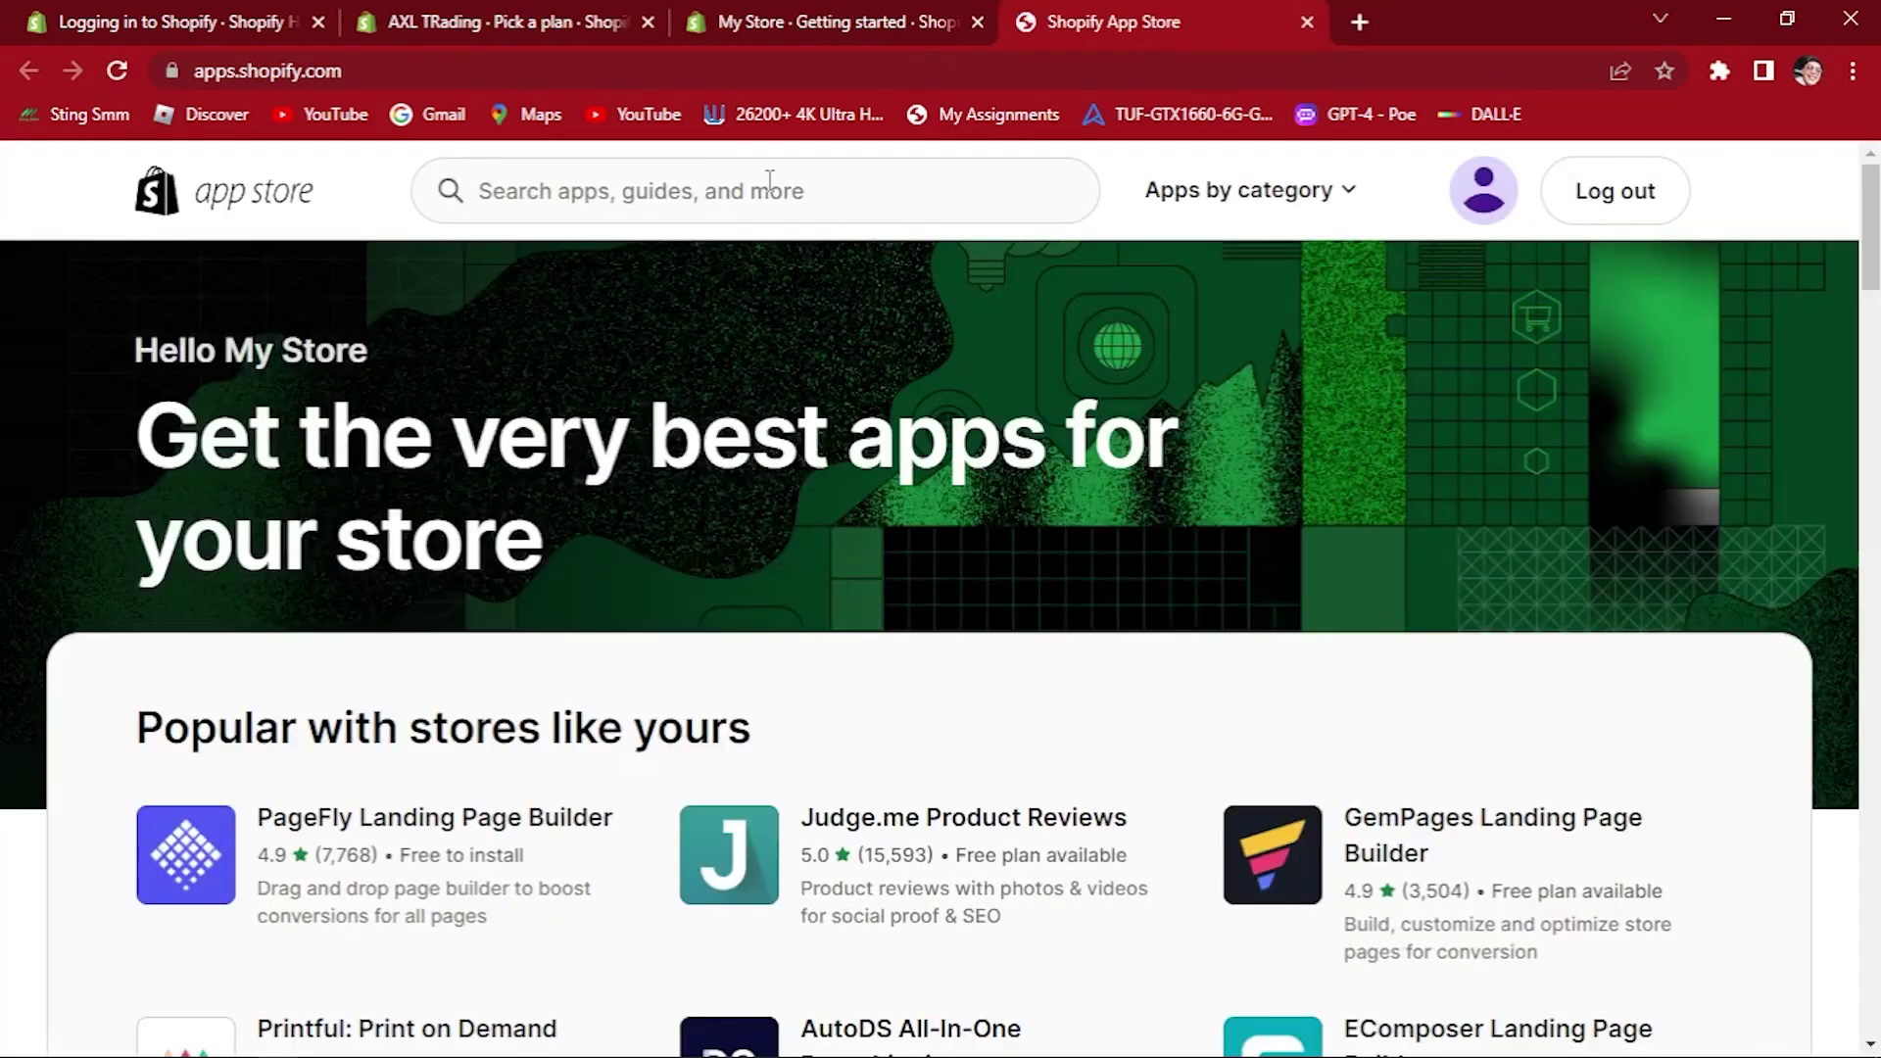
left_click(768, 183)
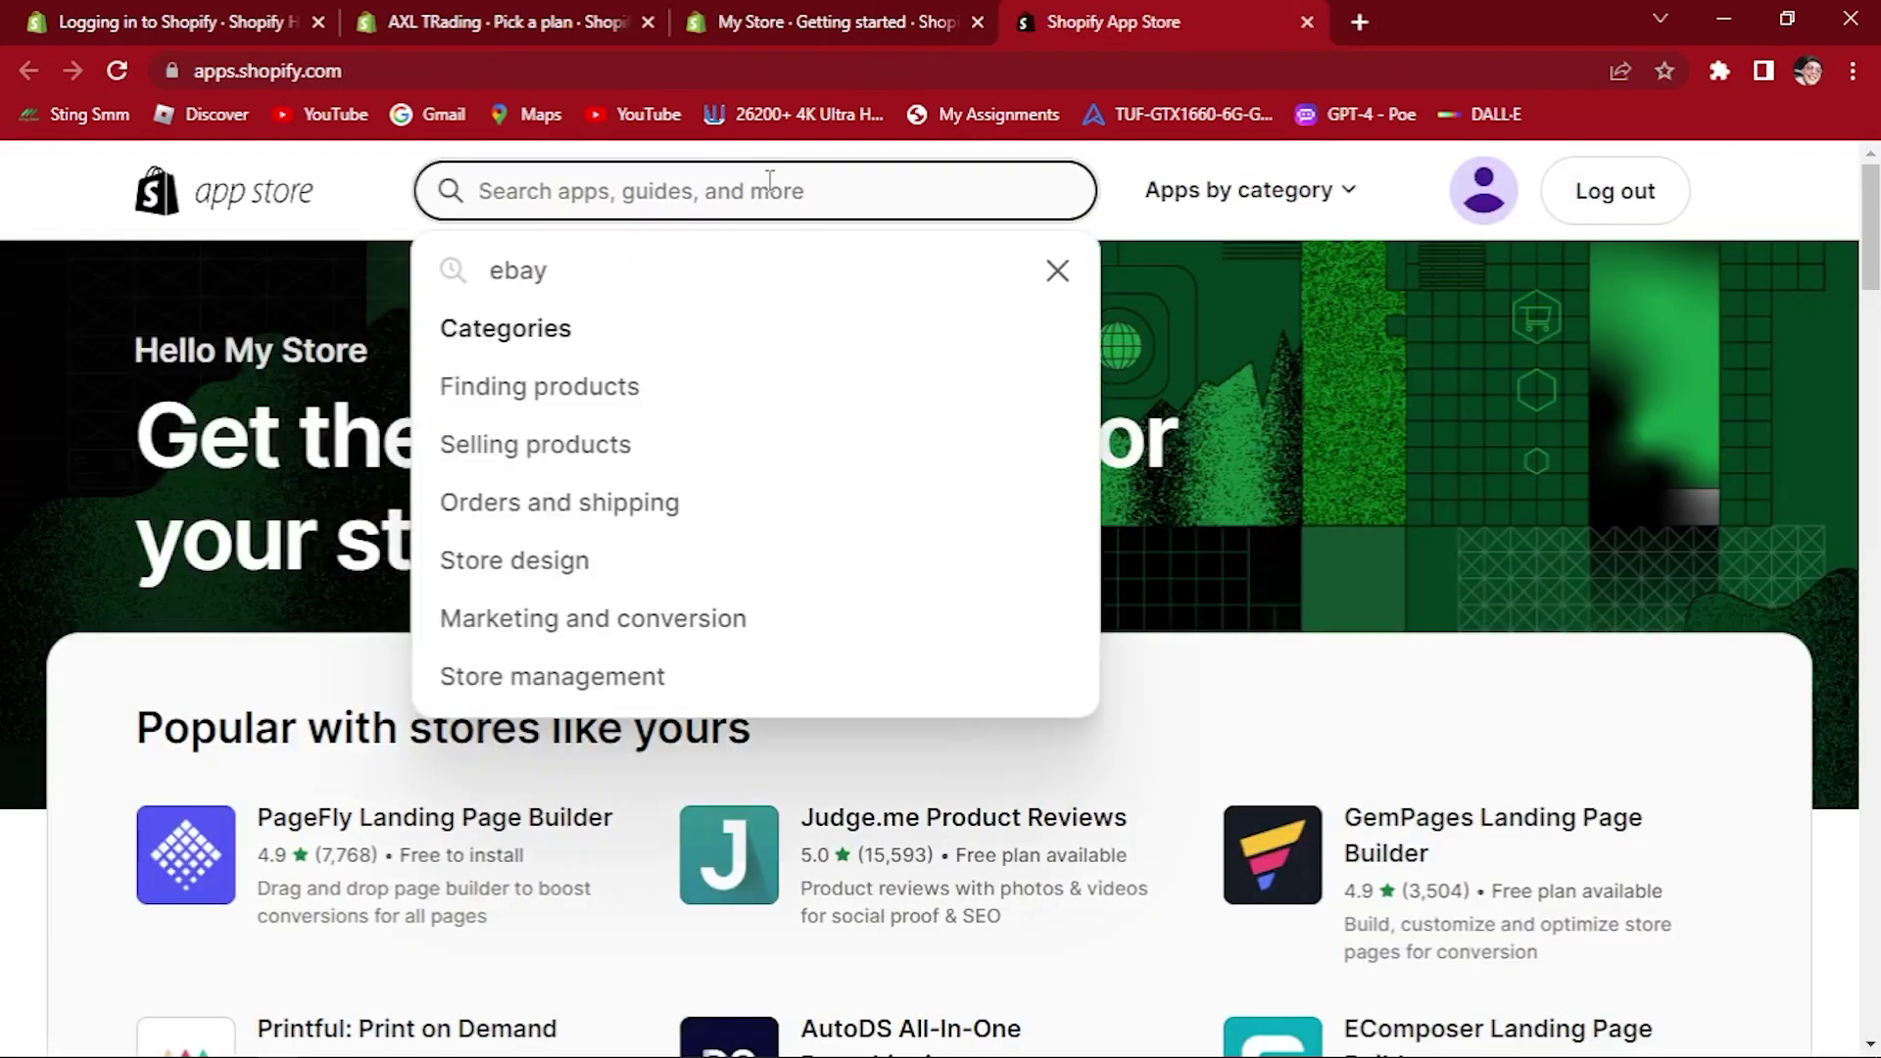
type("E")
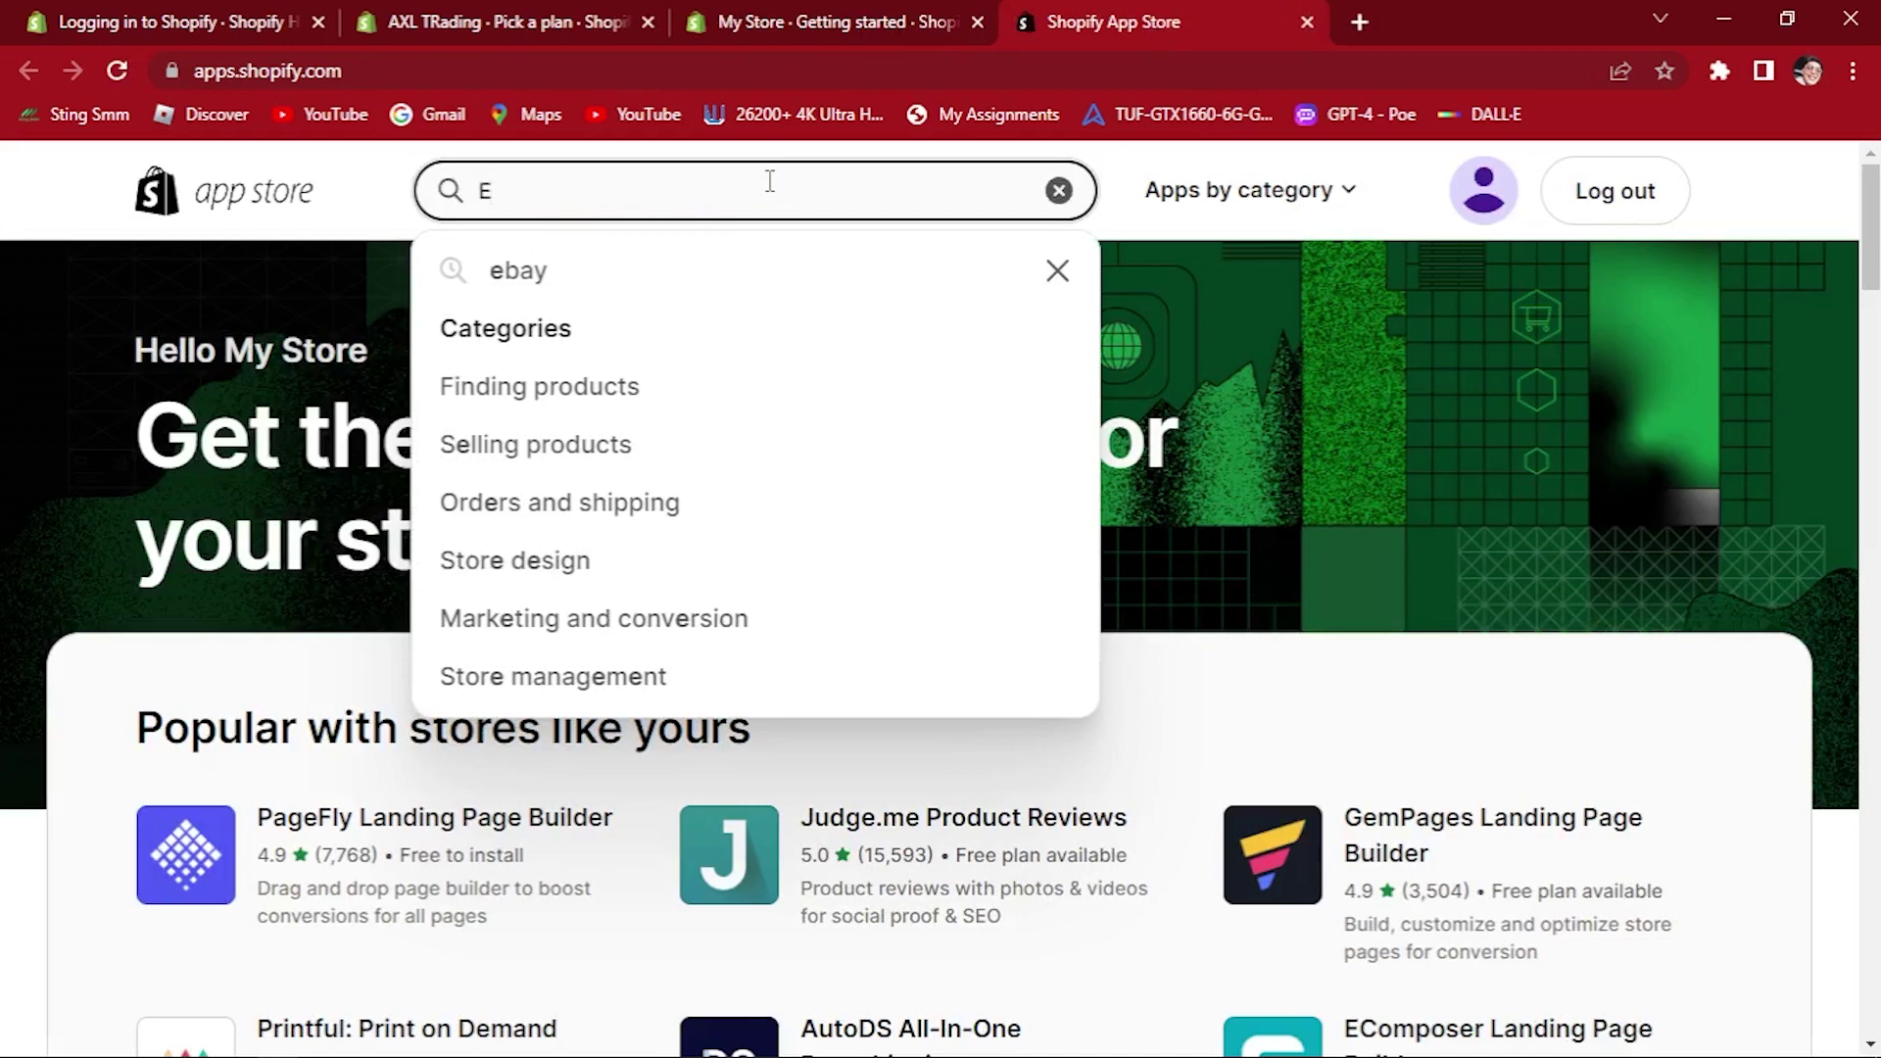
type("Bay")
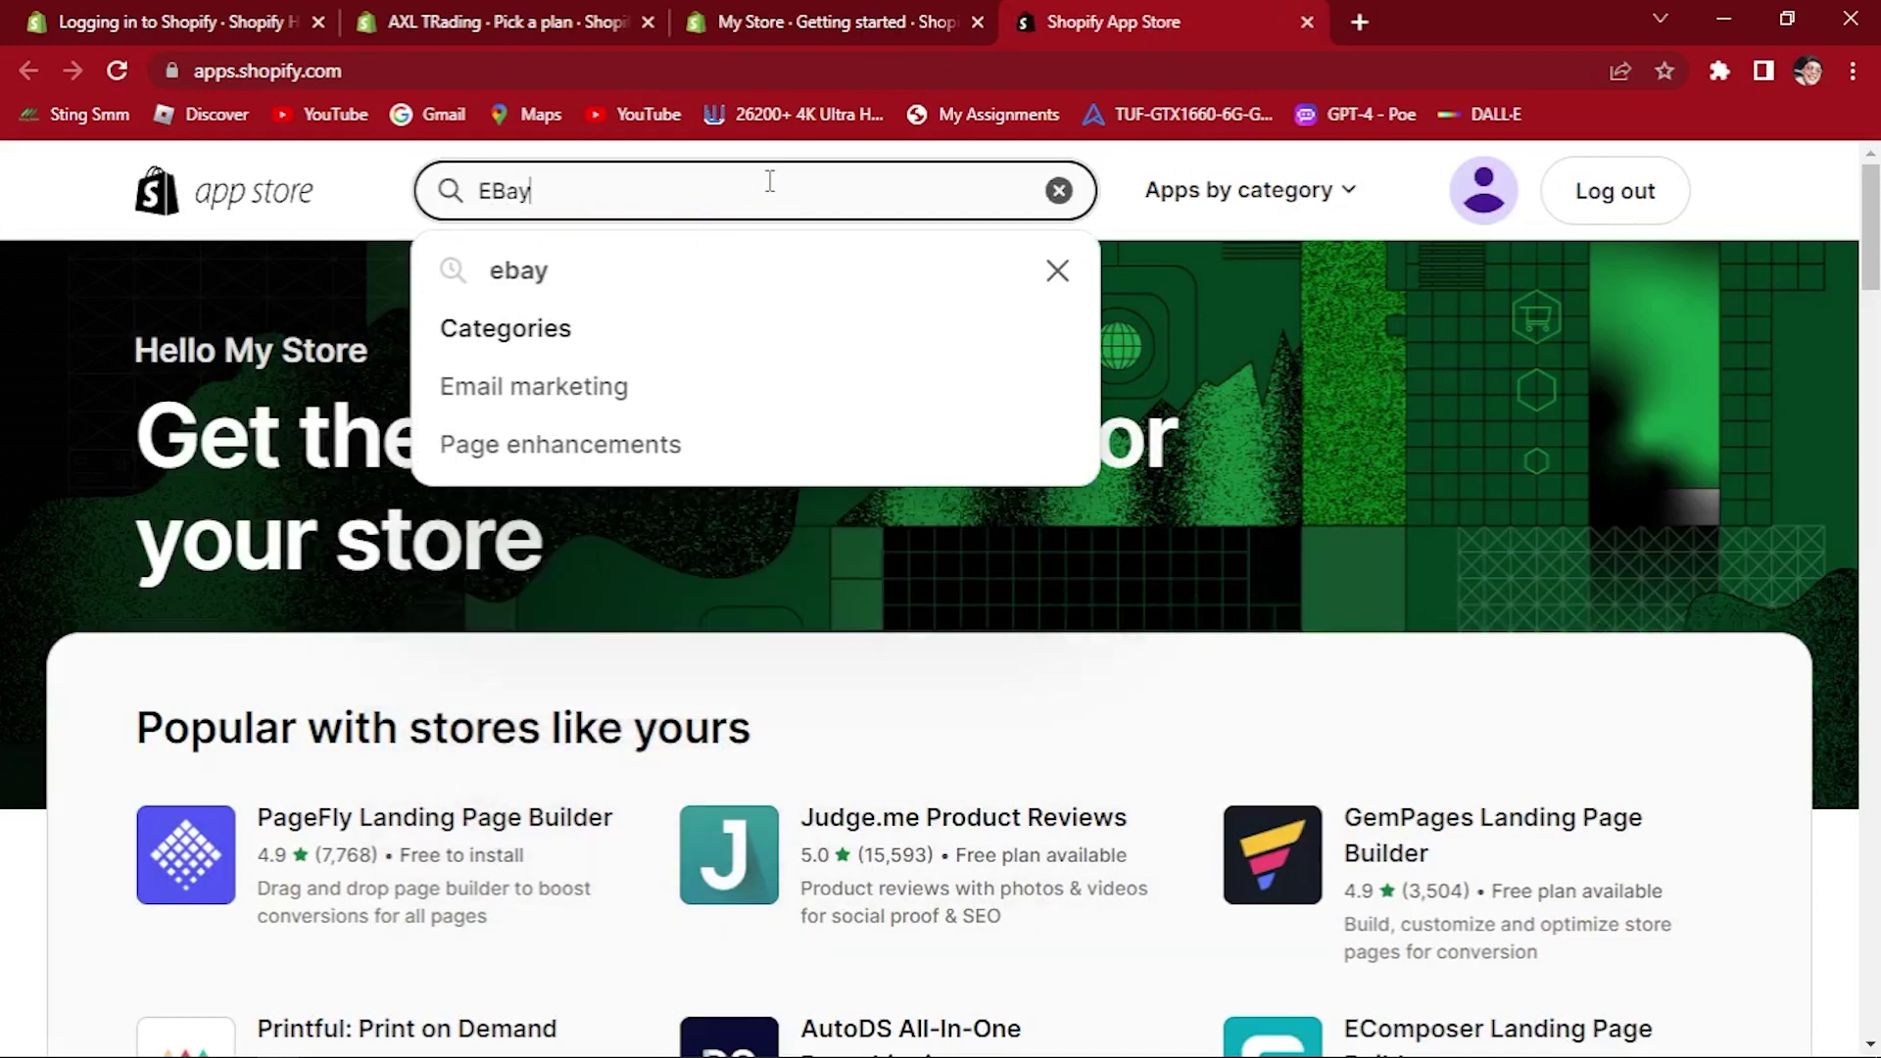
key("Down")
key("Down")
key("Down")
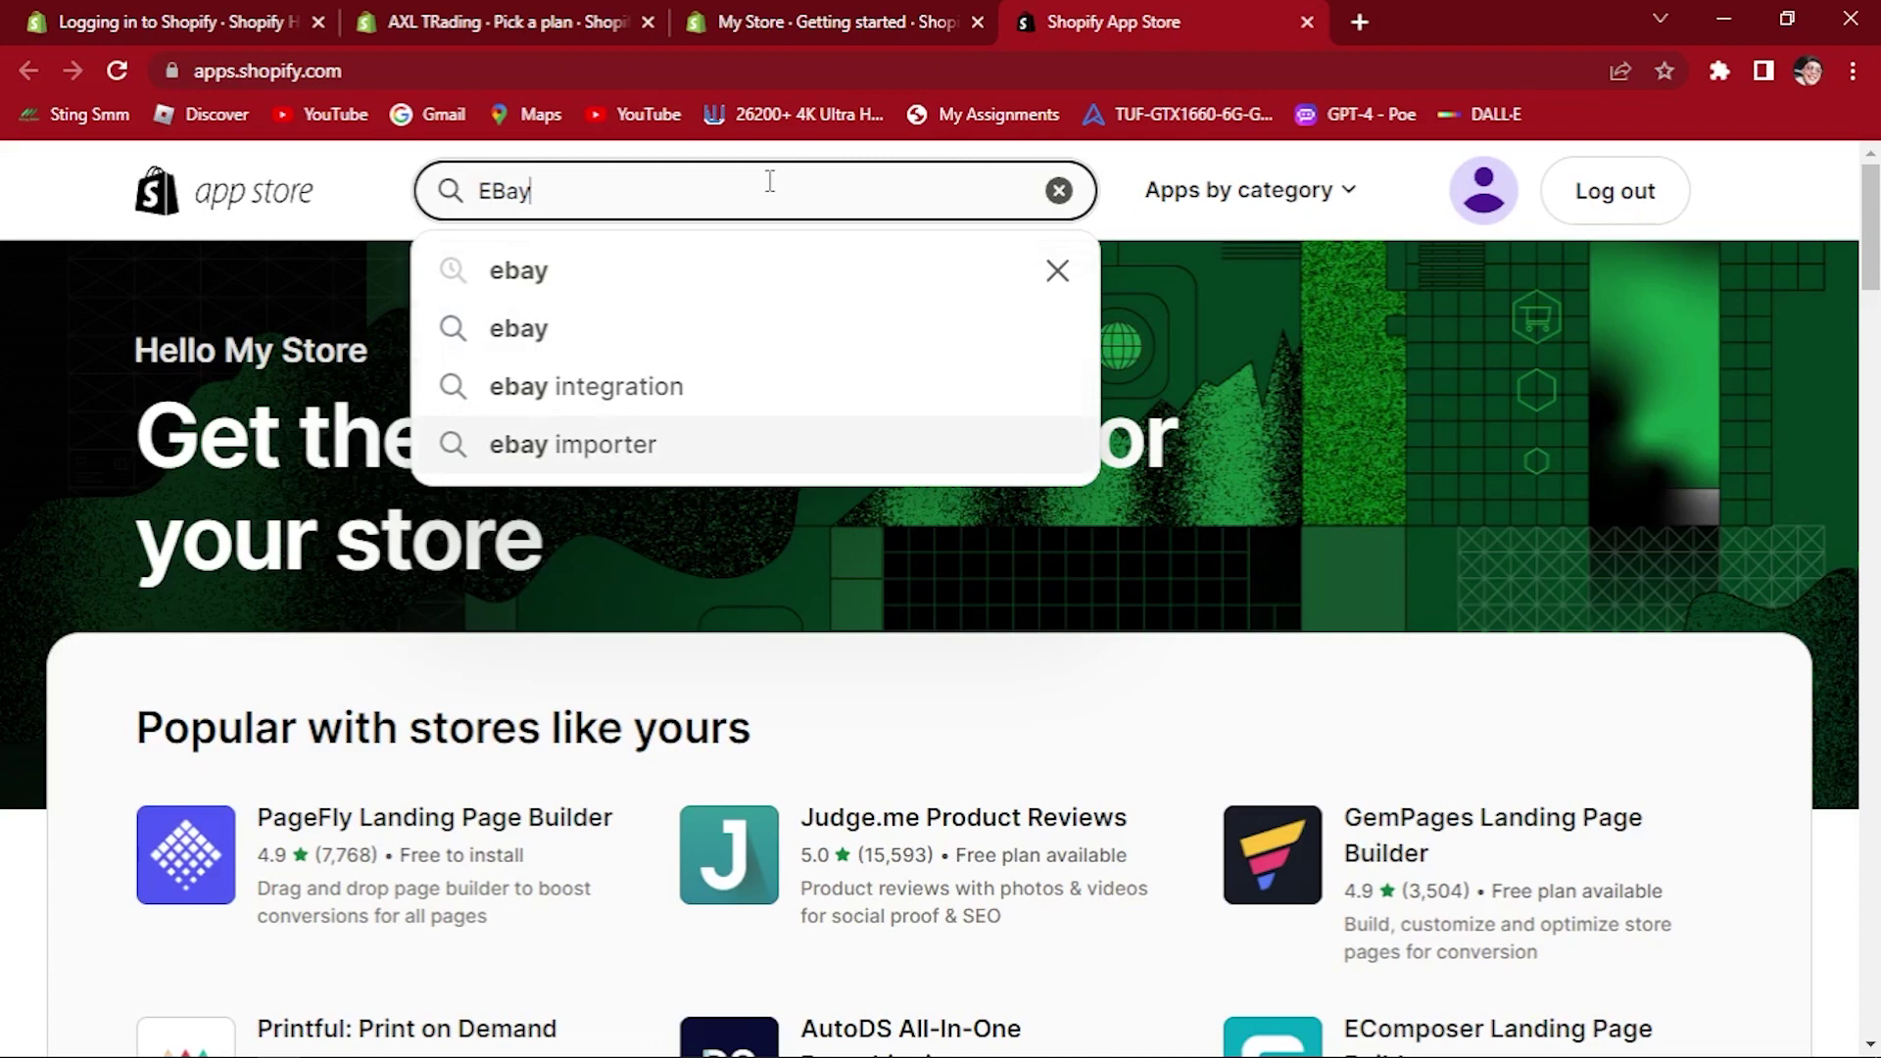
key("Return")
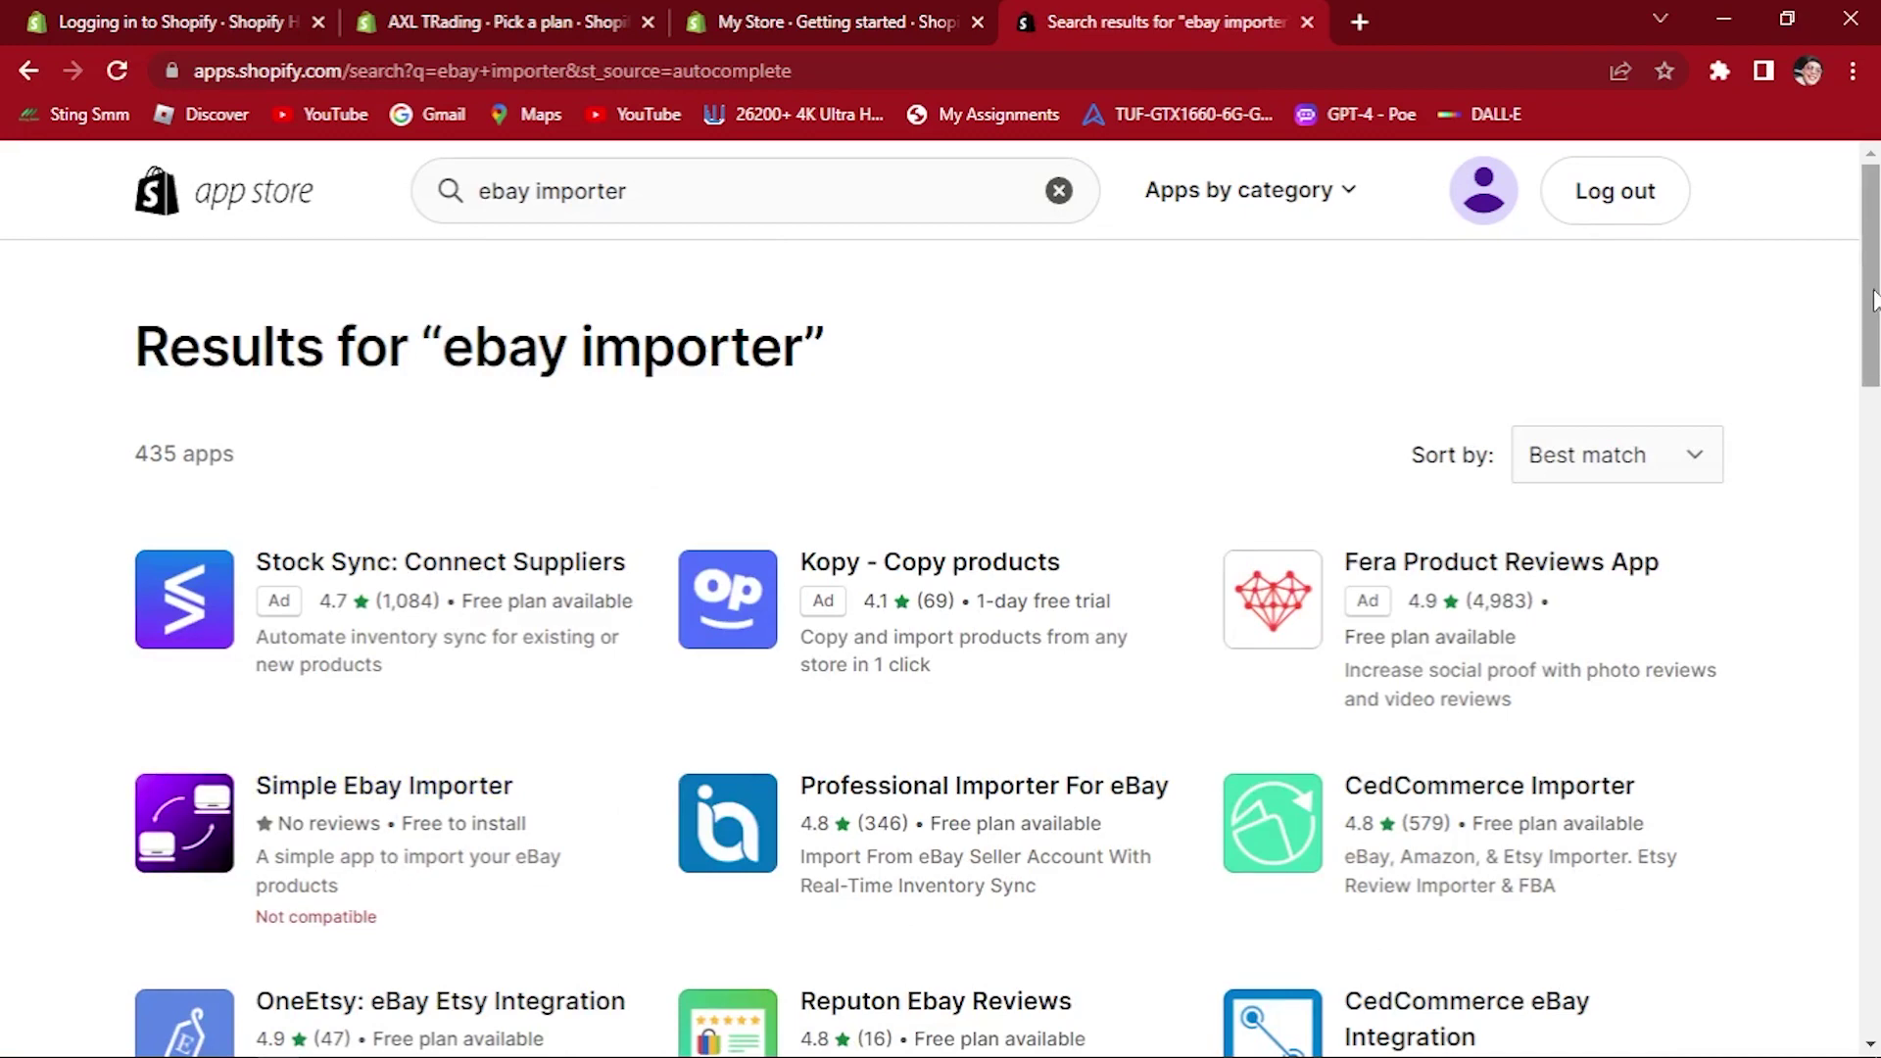
left_click_drag(1876, 300, 1876, 365)
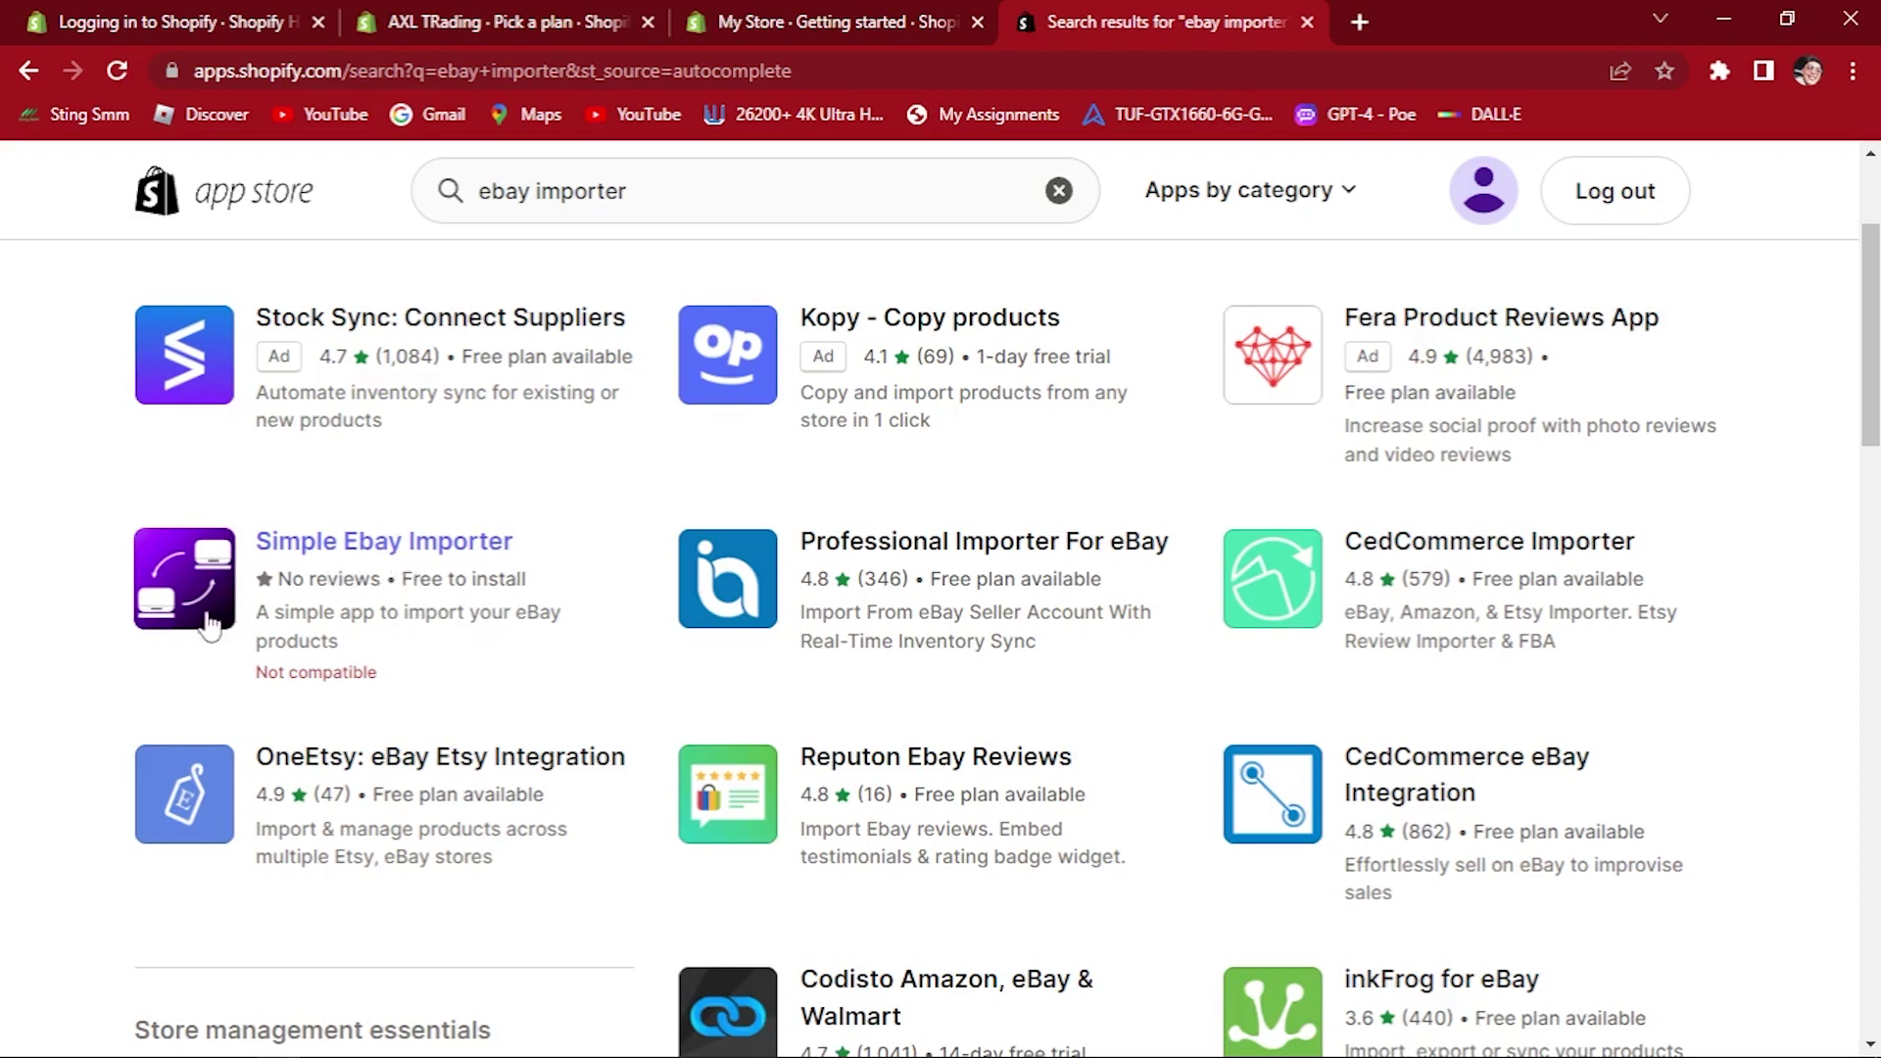
Open the Reputon Ebay Reviews listing and choose Add app.
left_click(935, 758)
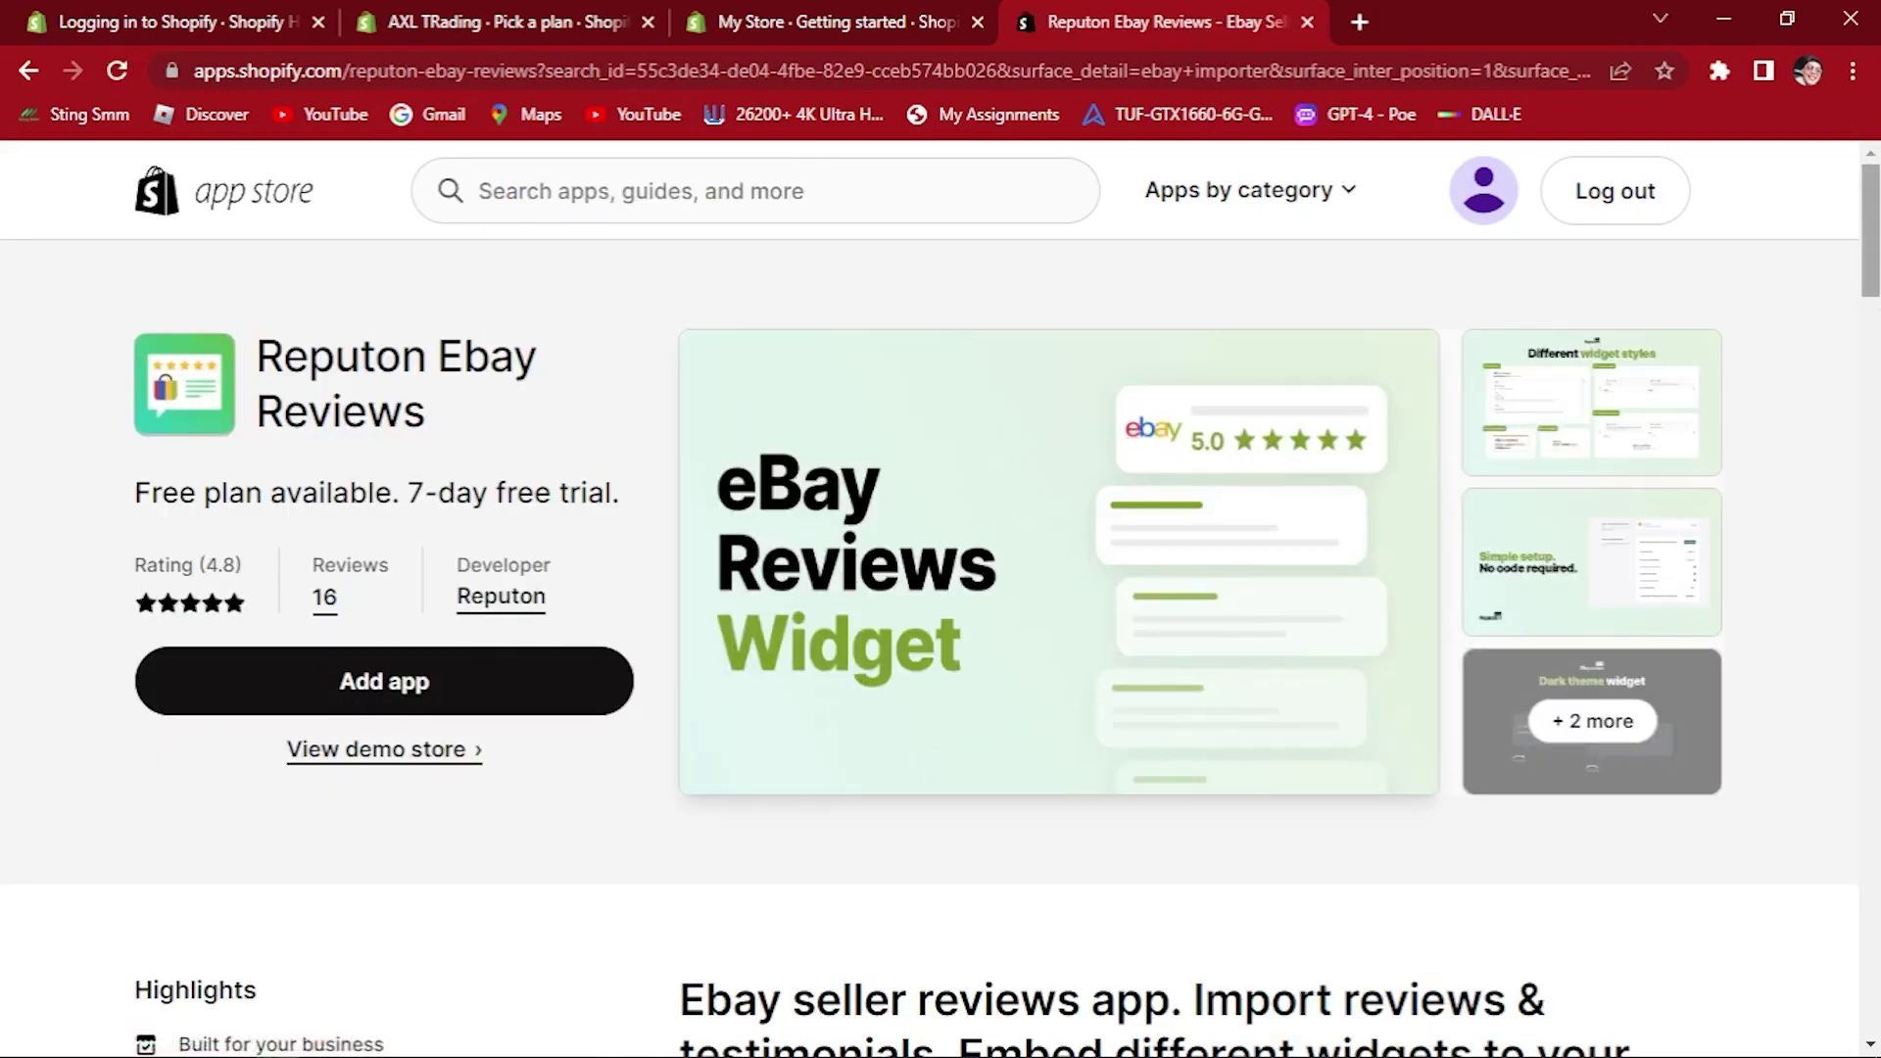
scroll(739, 500, "down", 5)
scroll(942, 589, "up", 5)
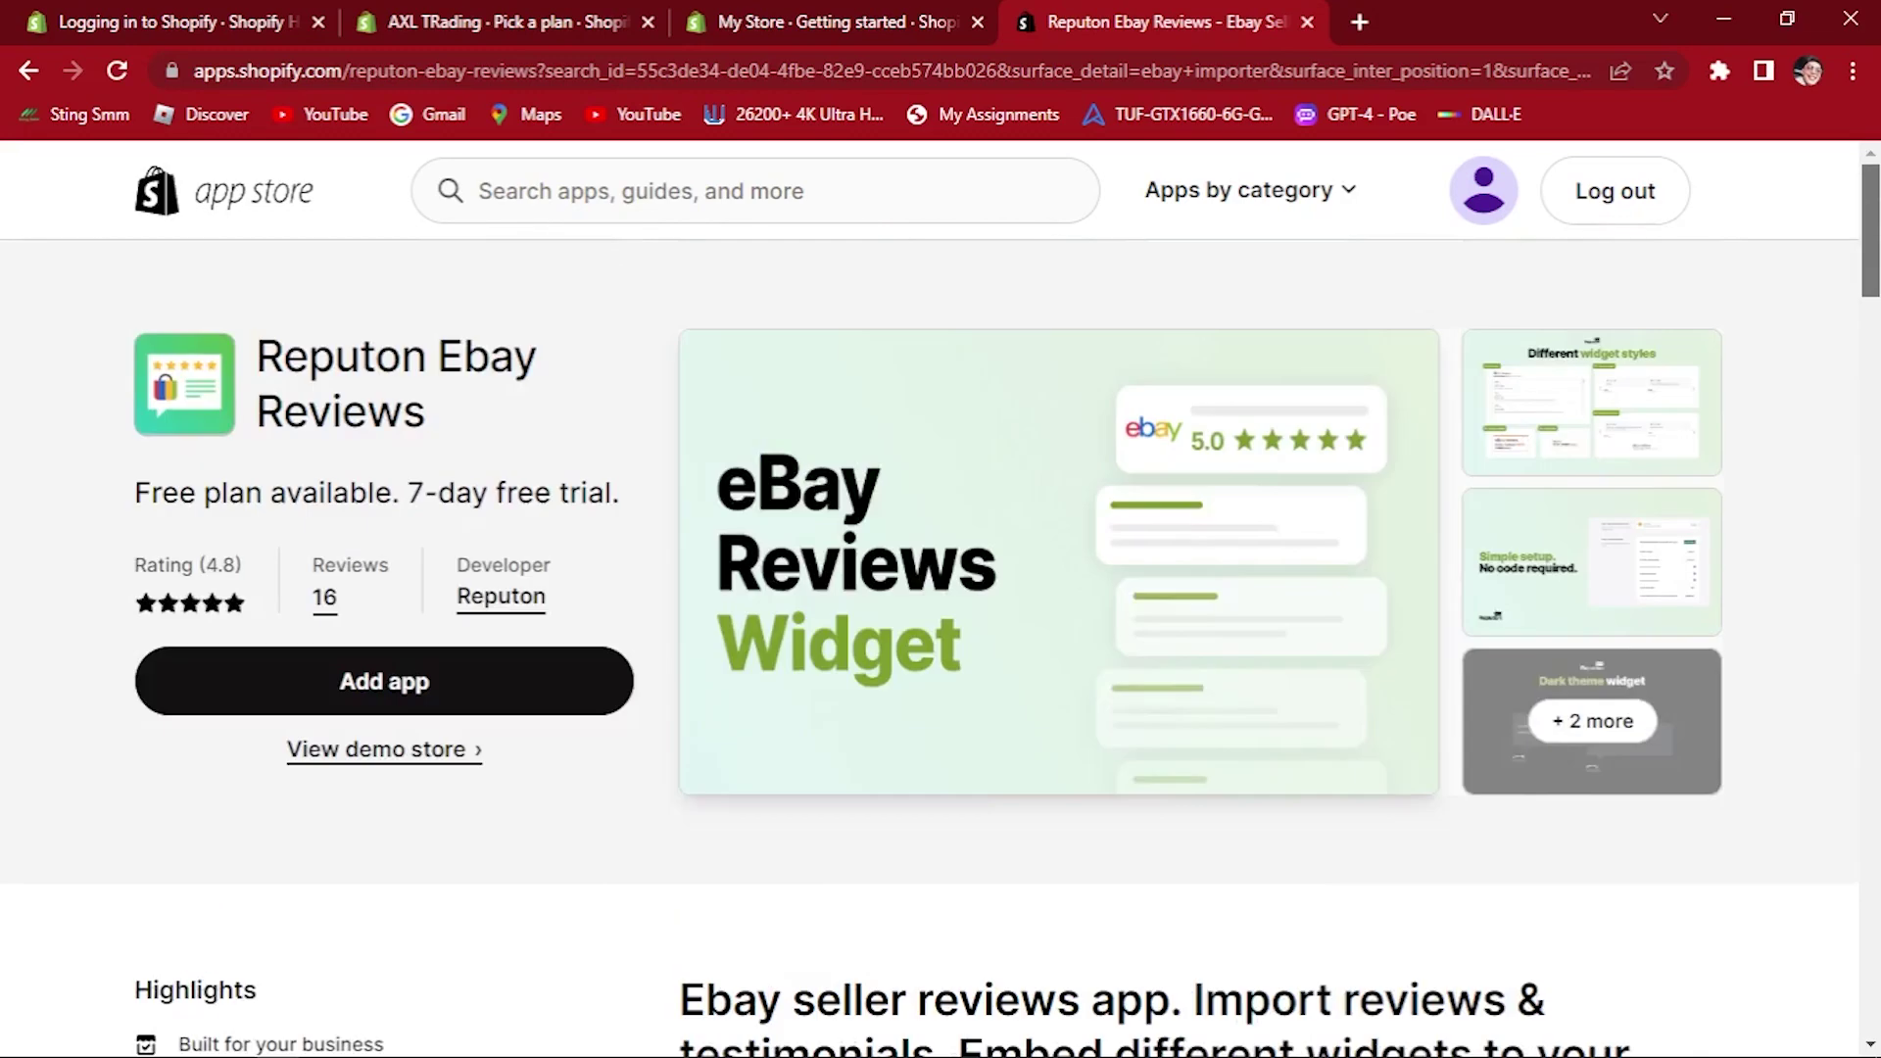
scroll(941, 588, "down", 3)
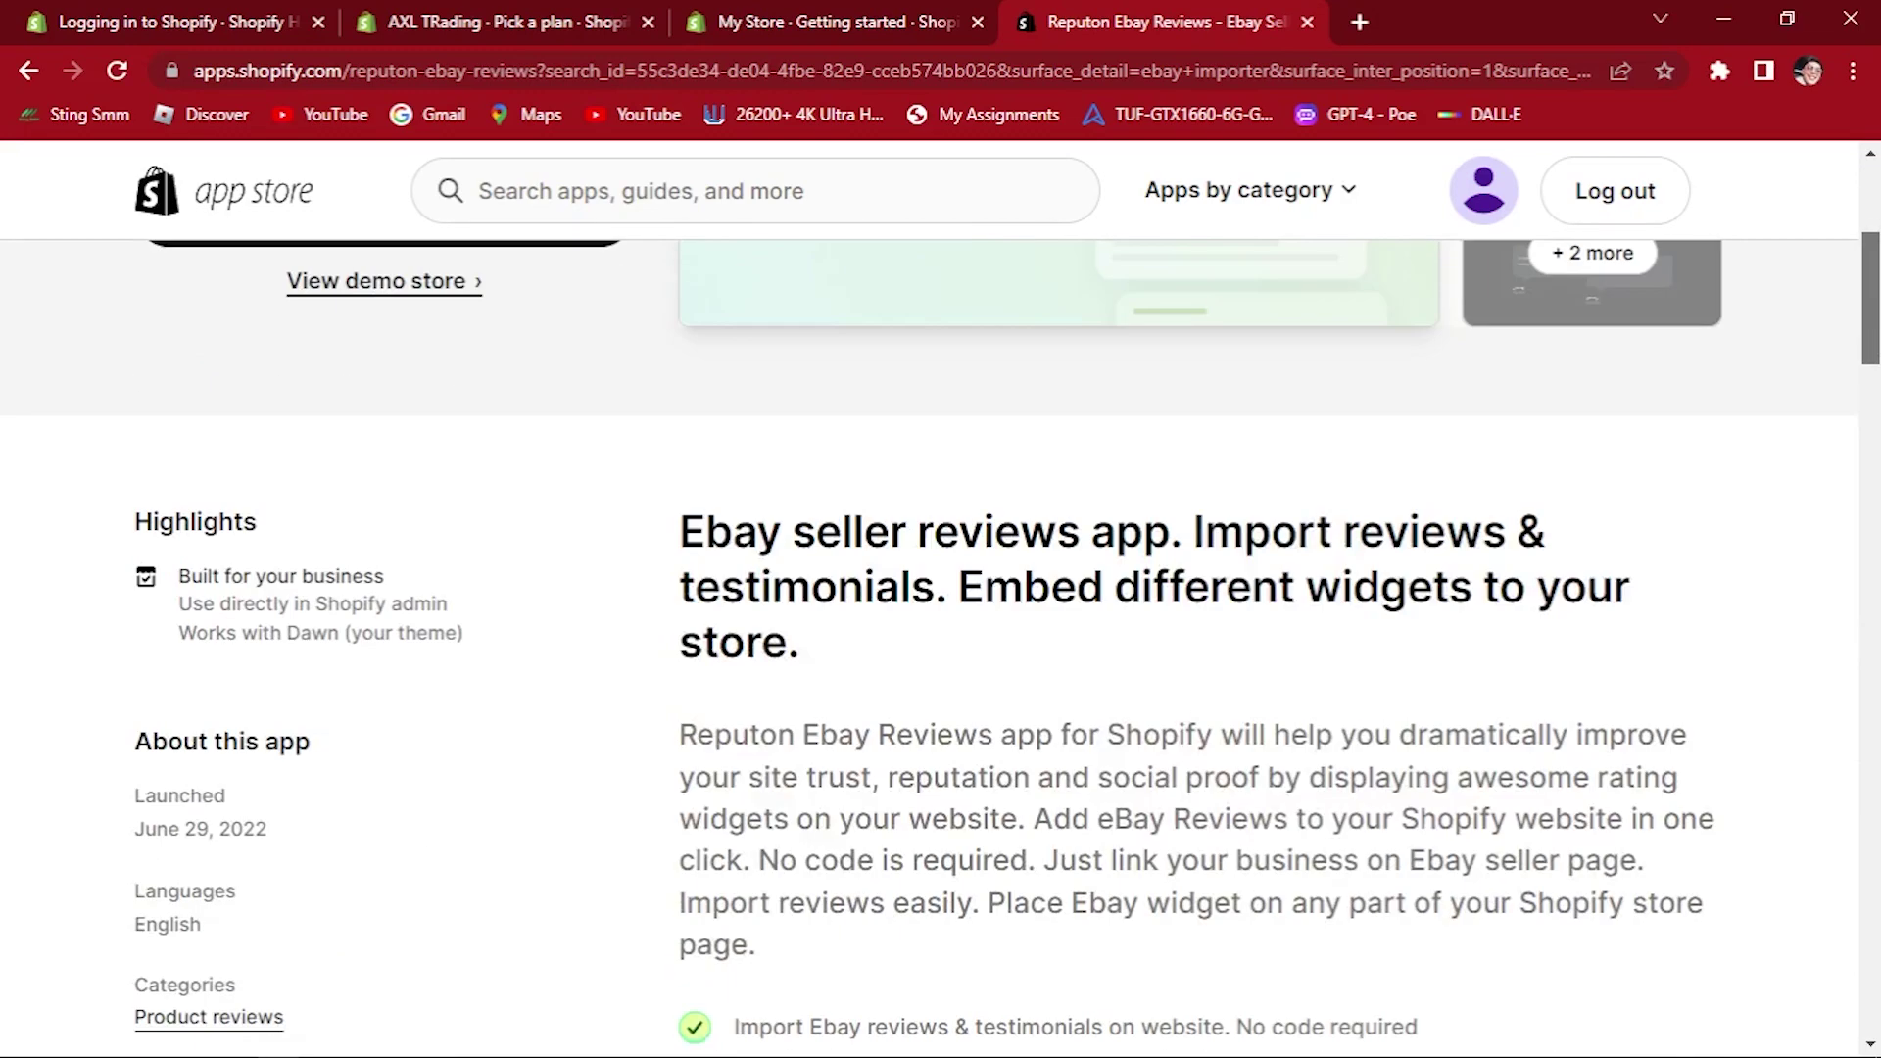
scroll(706, 629, "up", 4)
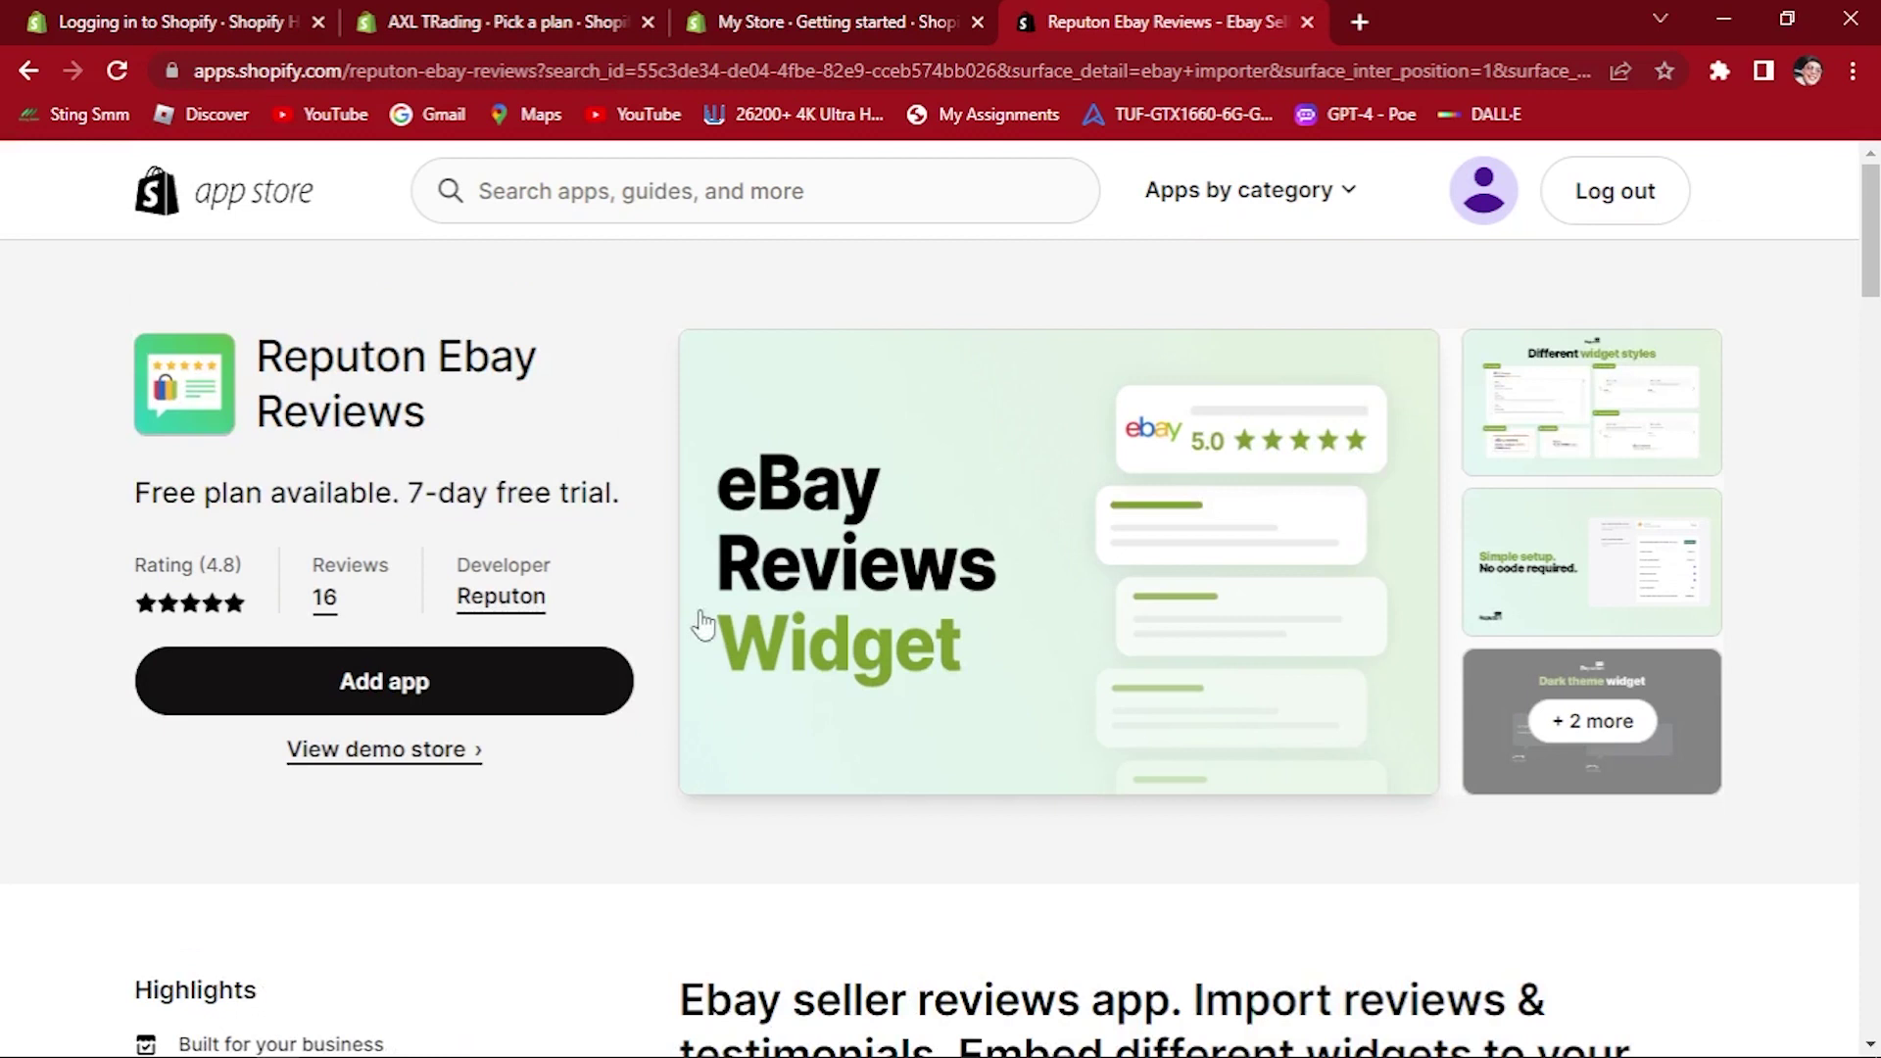
left_click(432, 680)
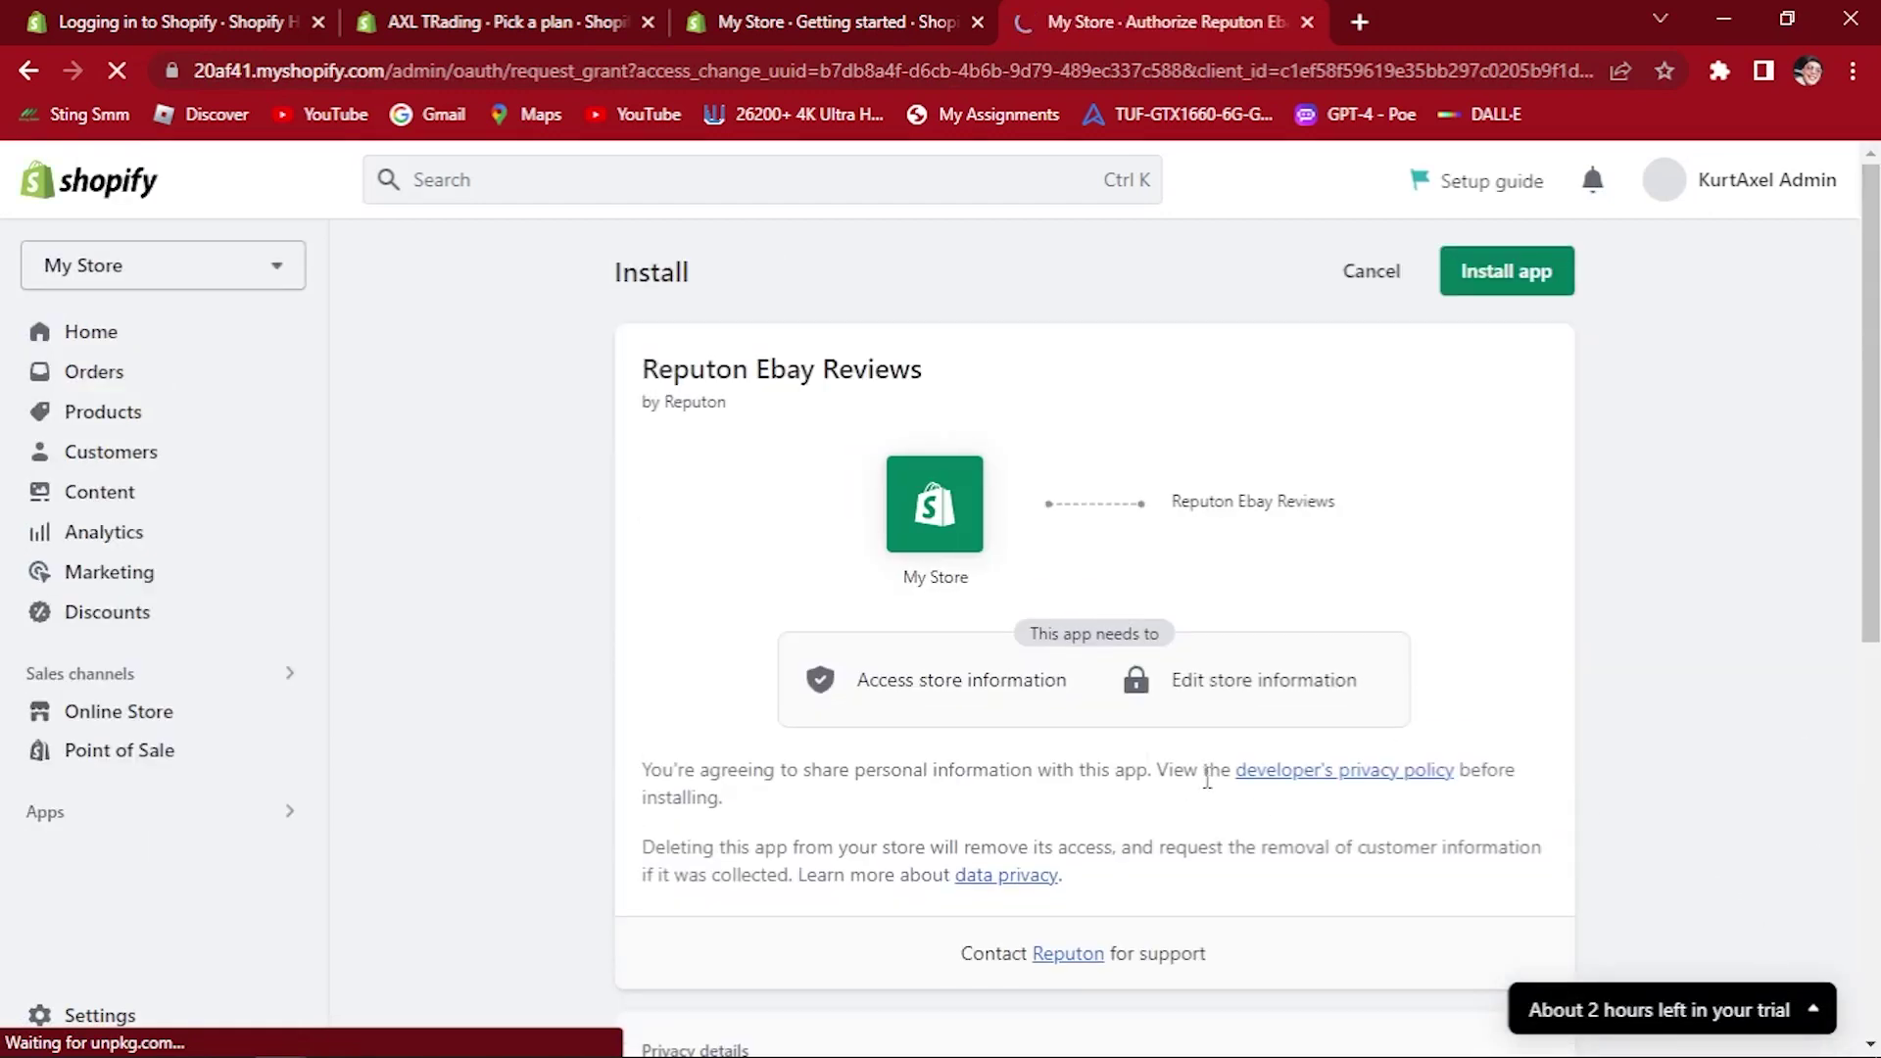
Approve the permission screen to install Reputon Ebay Reviews, opening its eBay seller setup.
left_click(1513, 279)
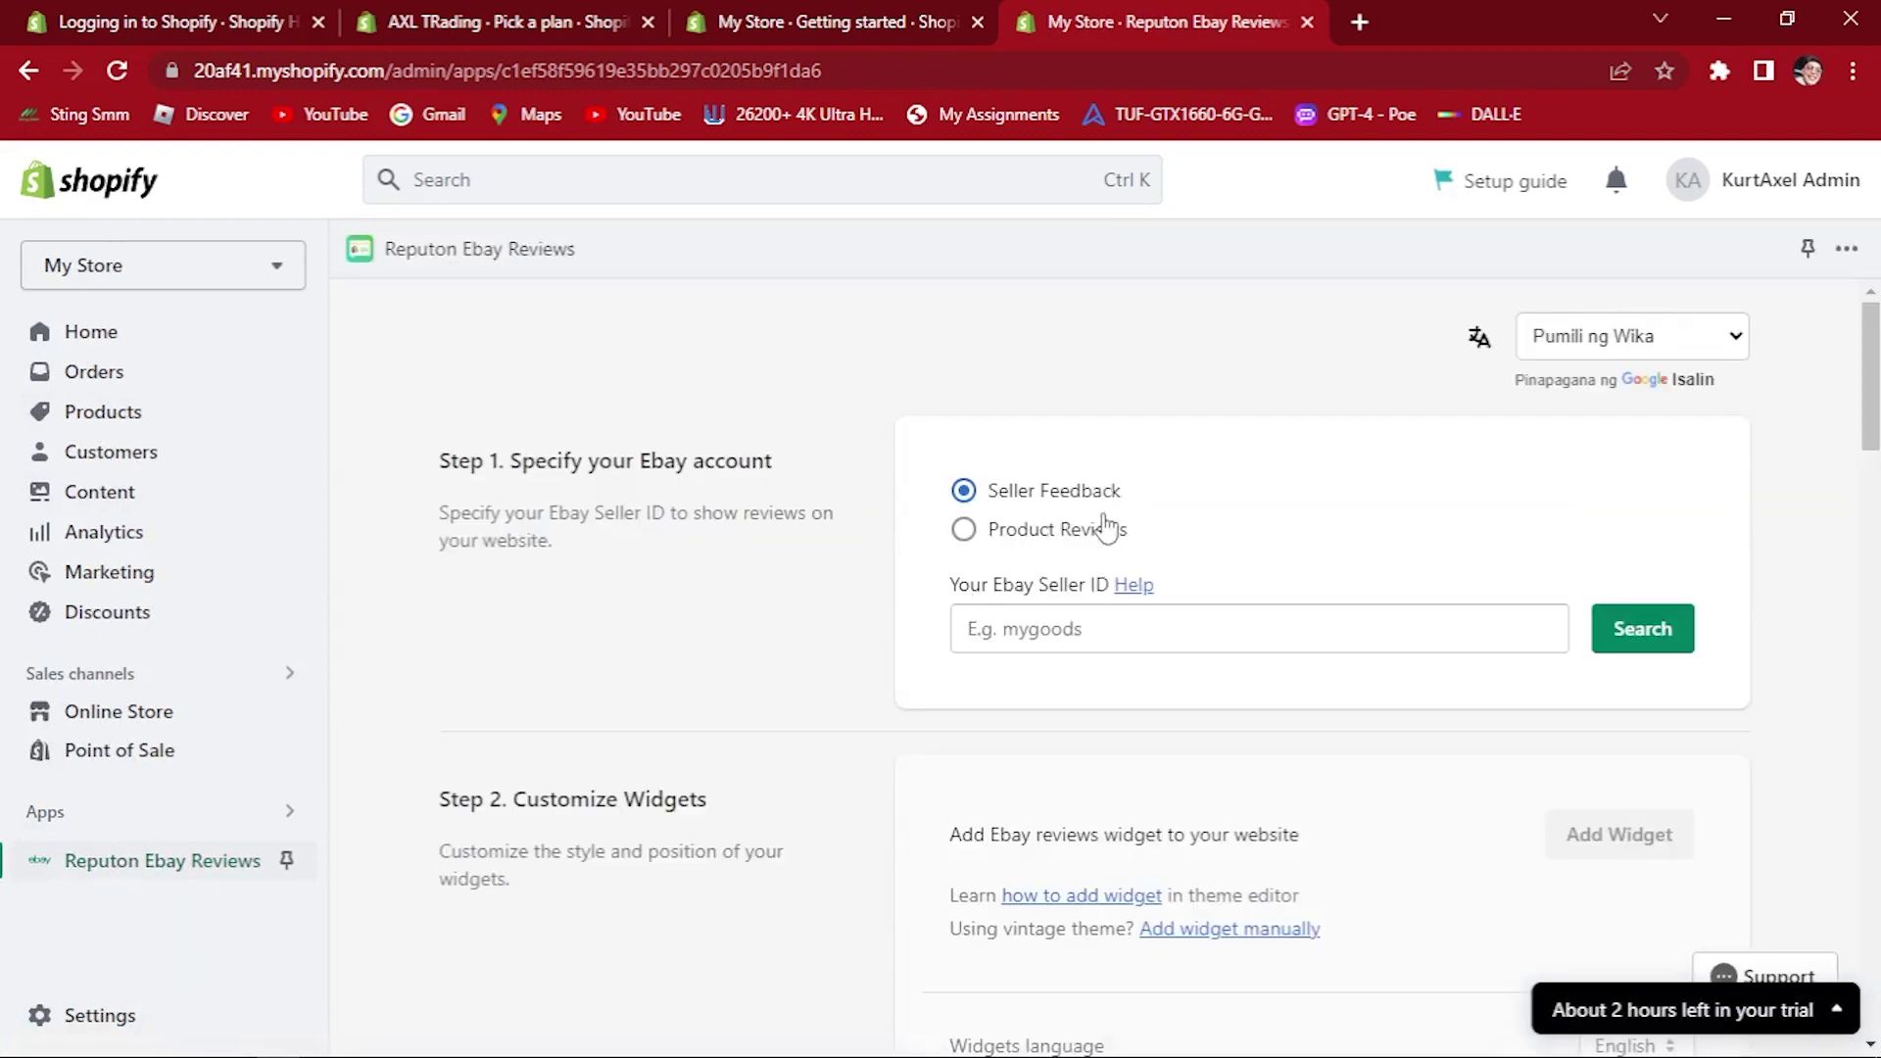
left_click(1095, 537)
left_click(1083, 497)
left_click_drag(1874, 338, 1874, 399)
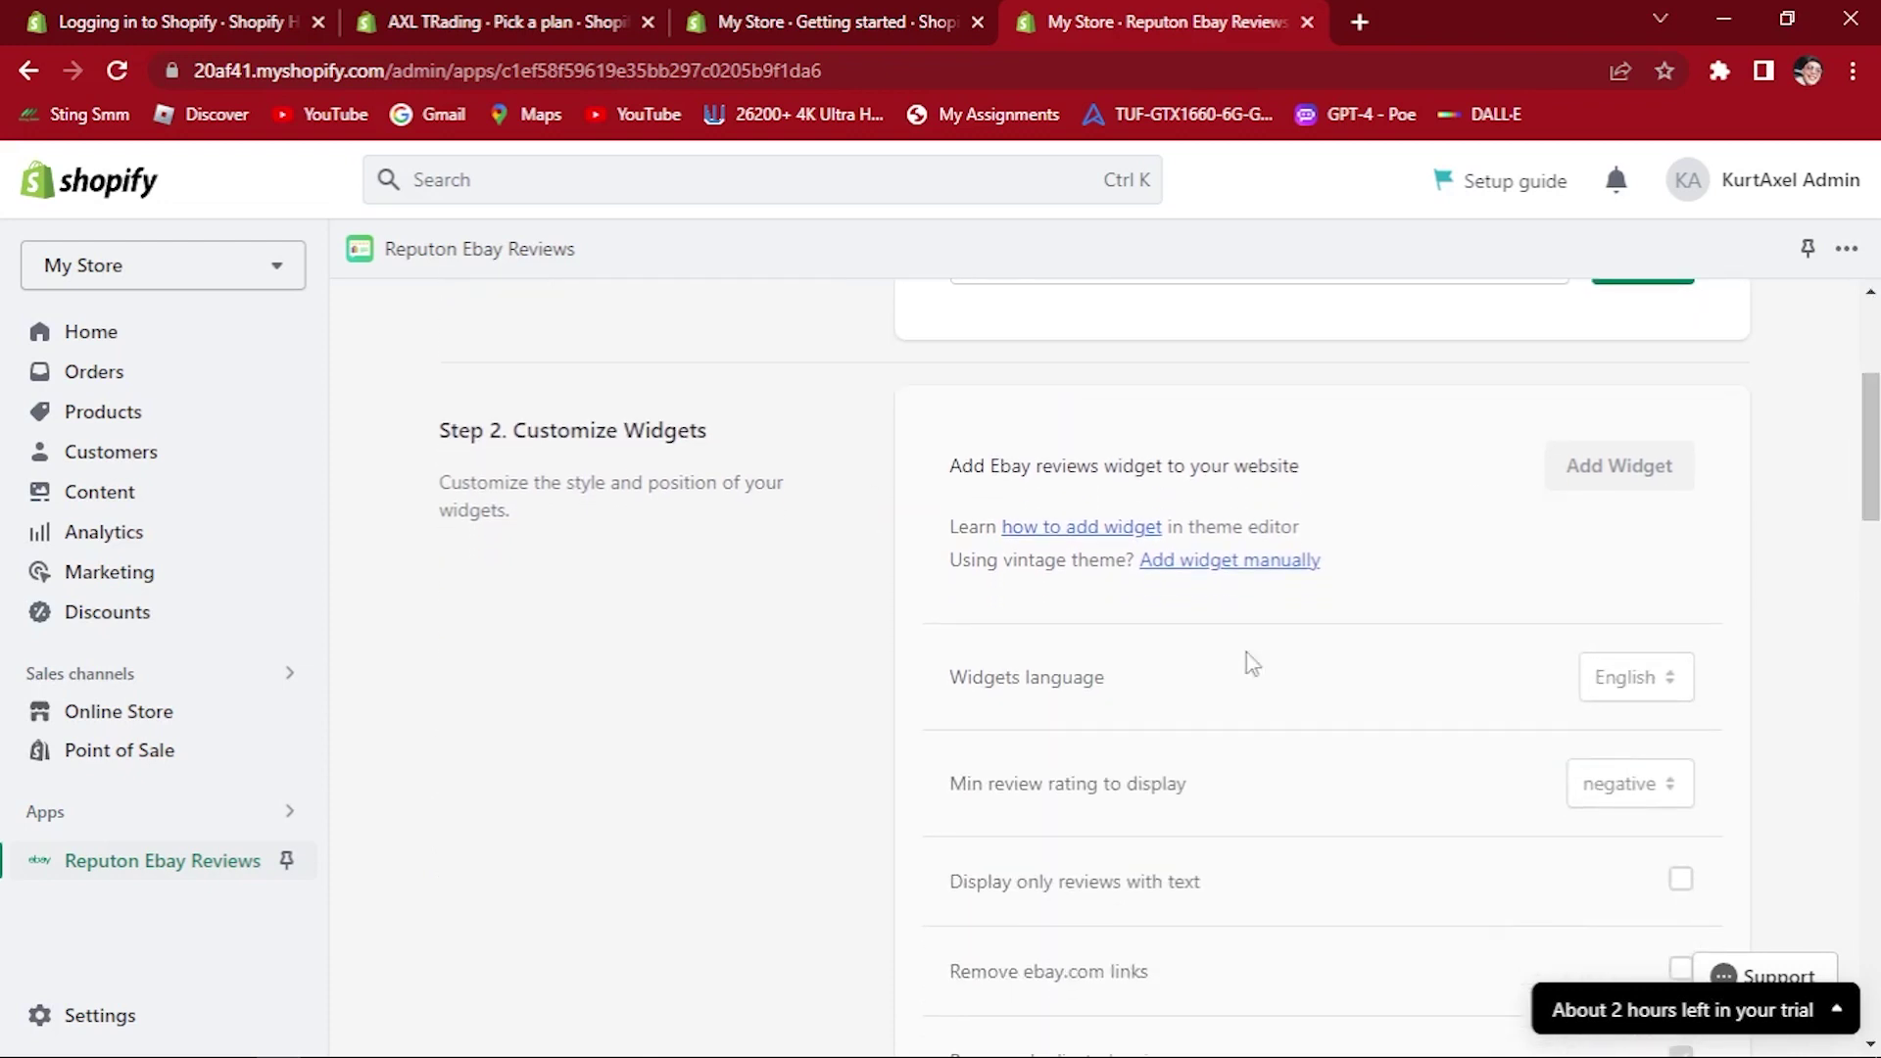
left_click_drag(1864, 550, 1875, 710)
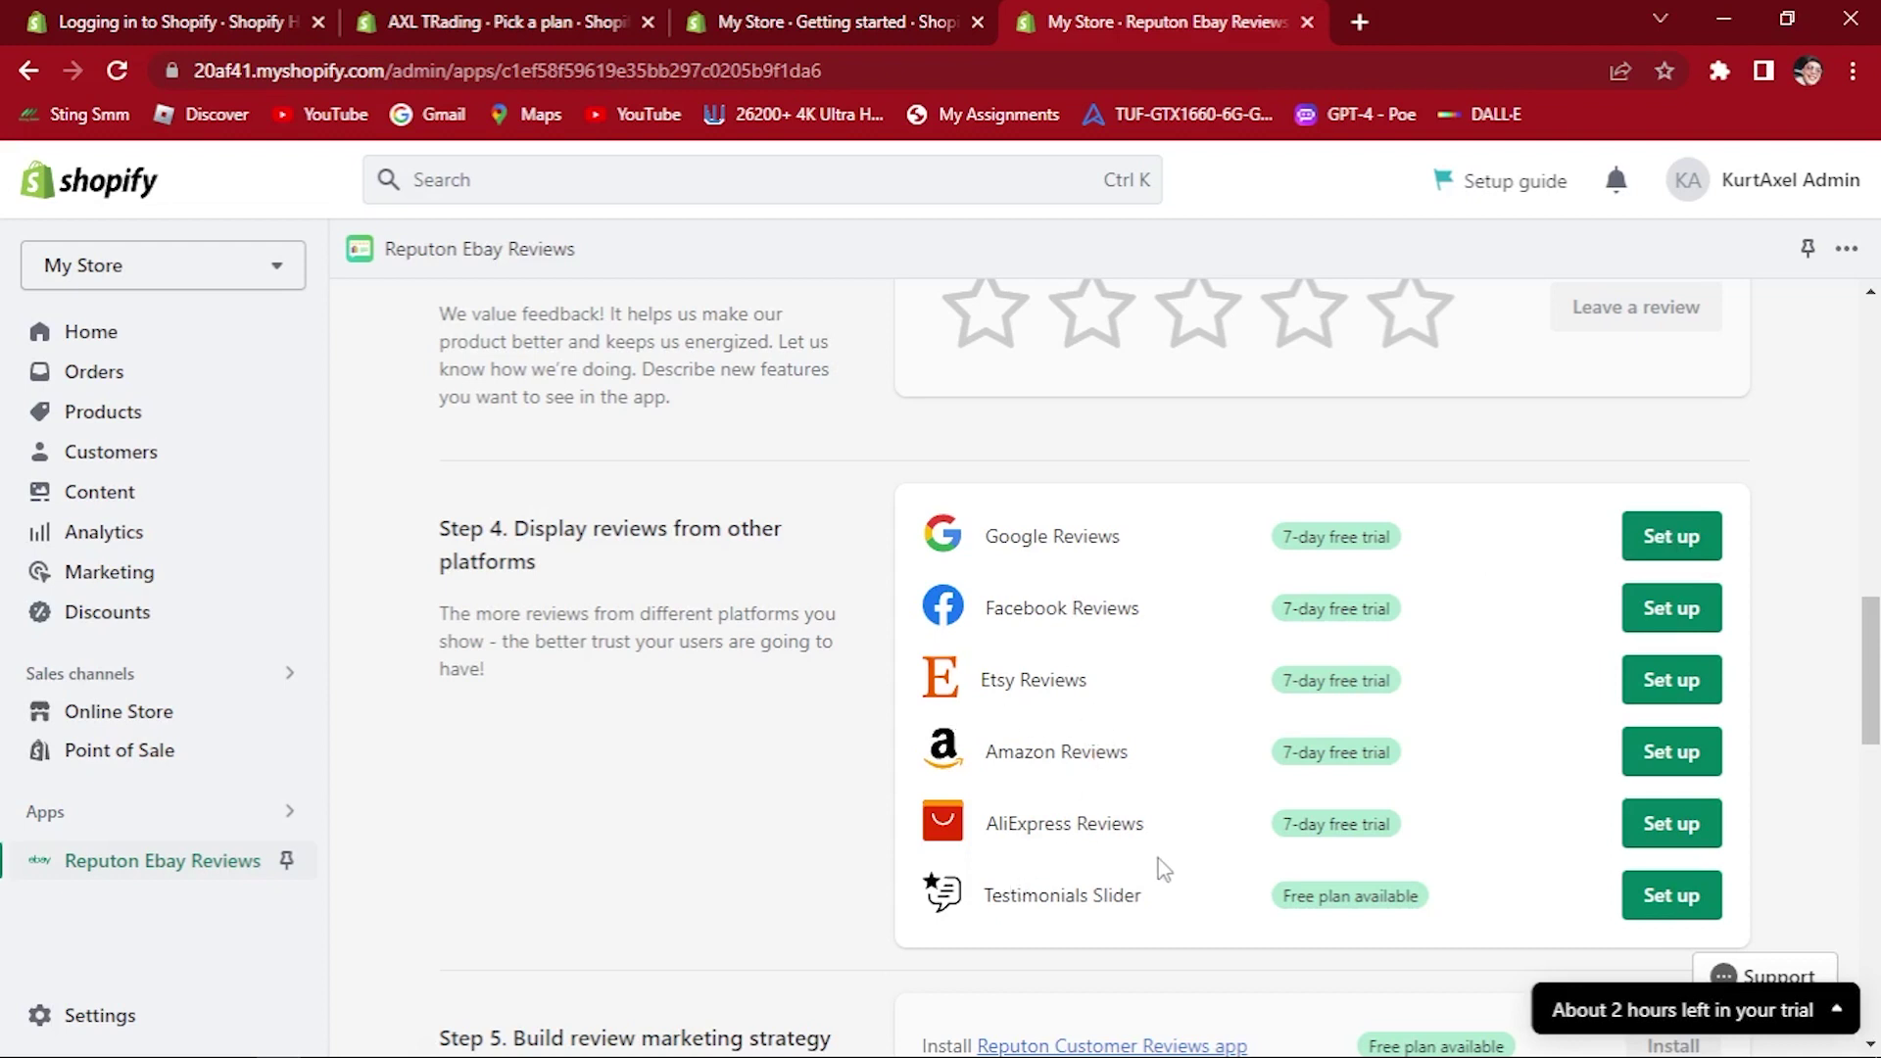
scroll(1878, 566, "down", 1)
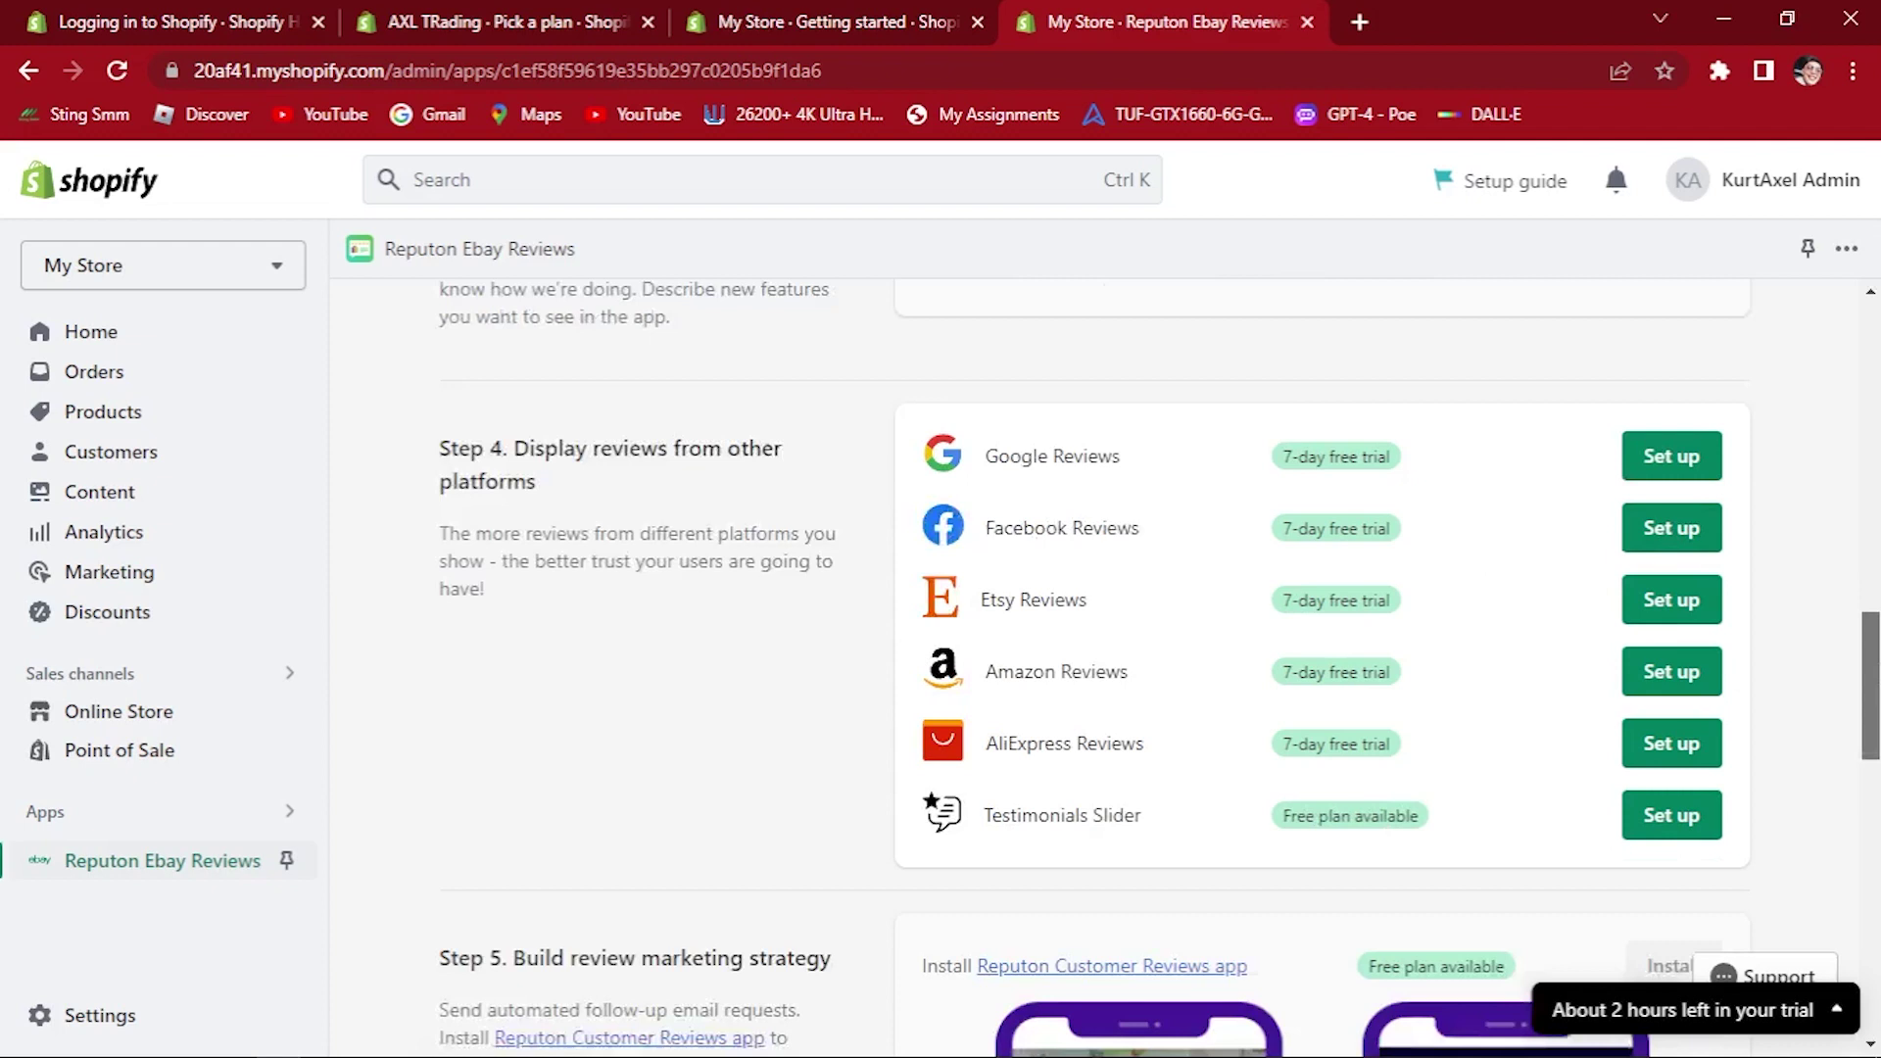
scroll(1878, 566, "down", 2)
scroll(1878, 565, "down", 1)
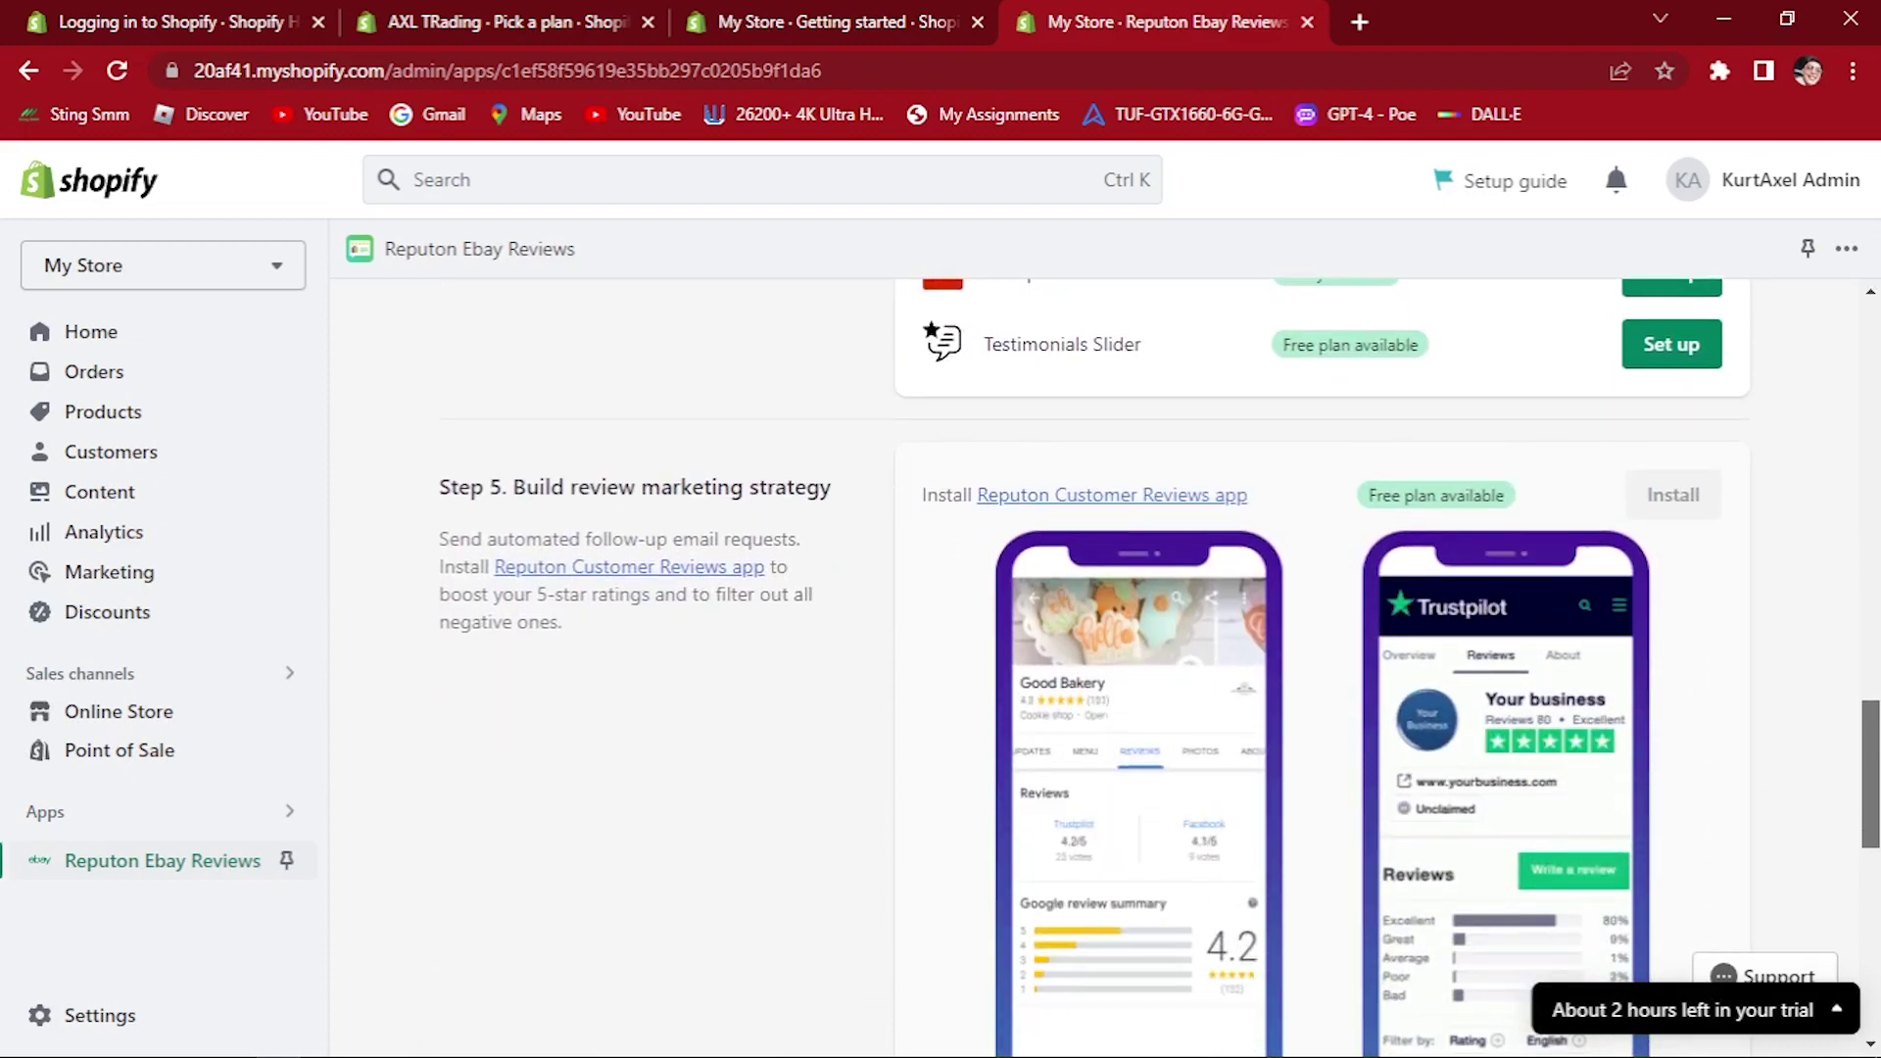
scroll(505, 445, "down", 1)
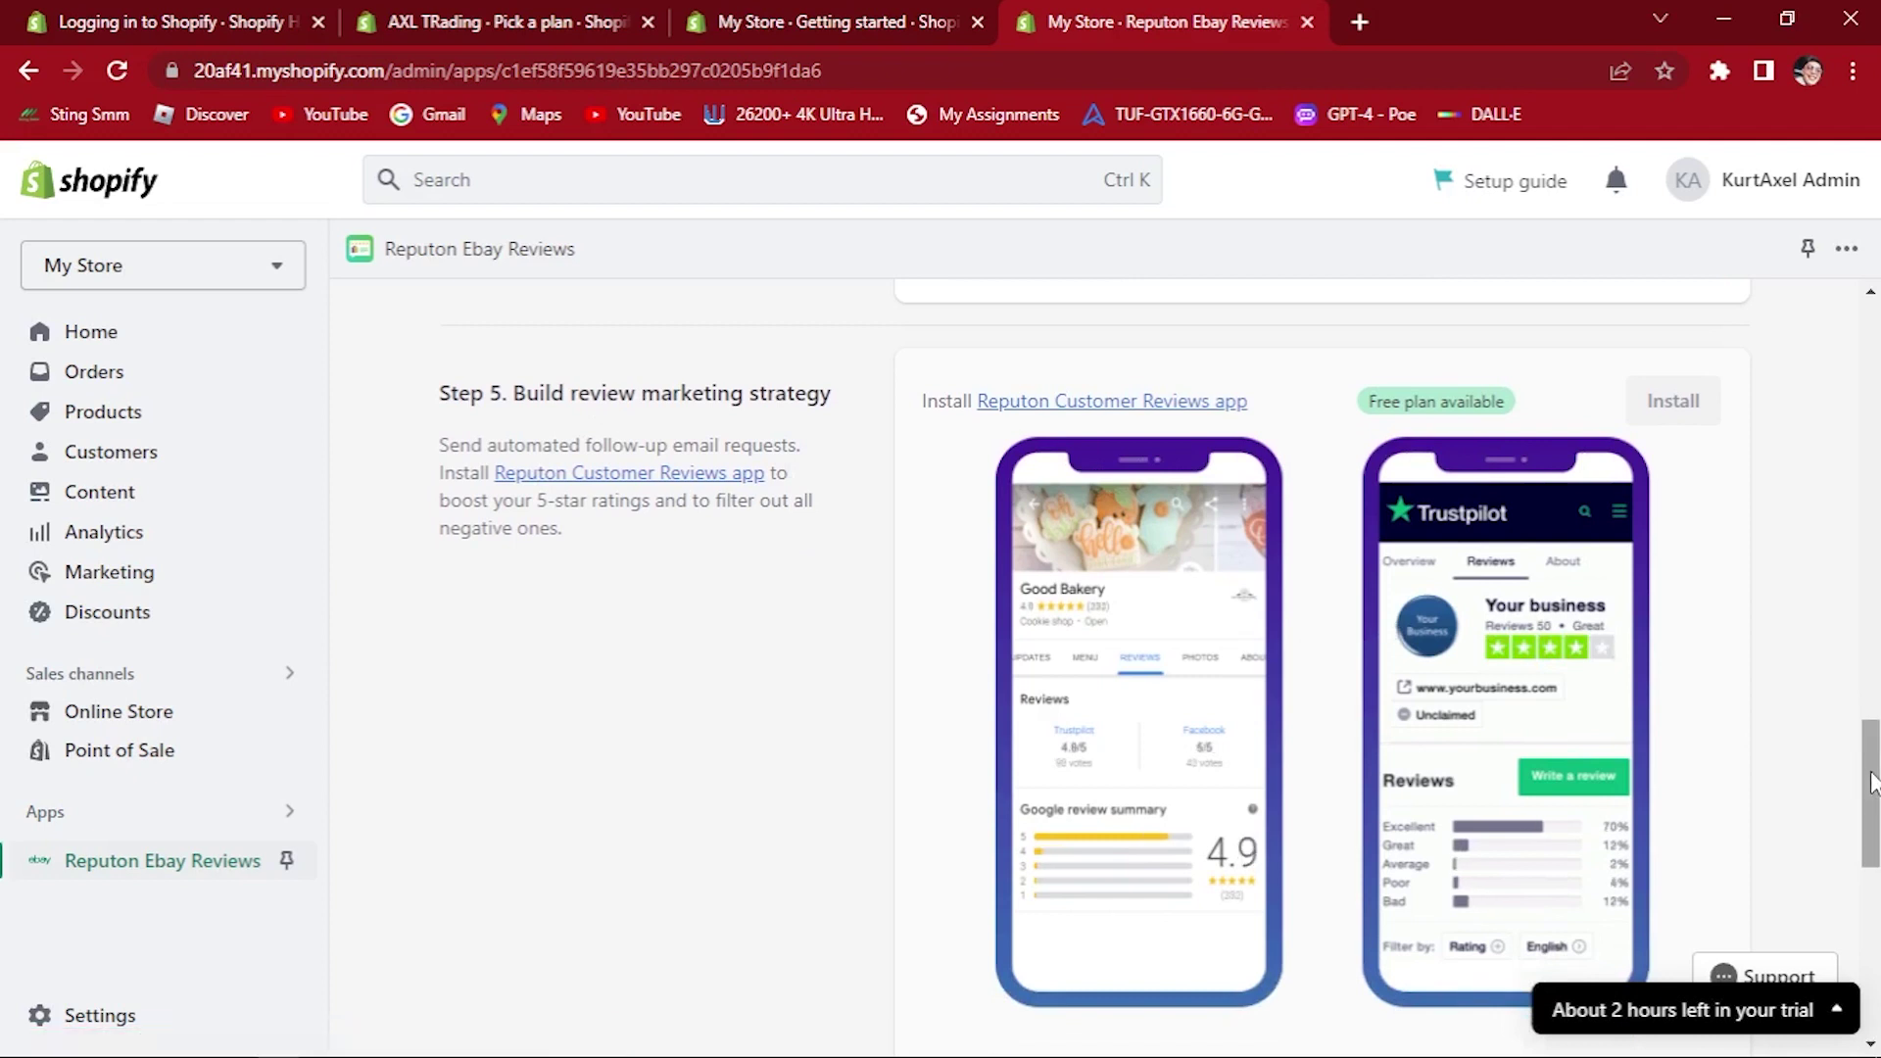
scroll(1769, 609, "down", 1)
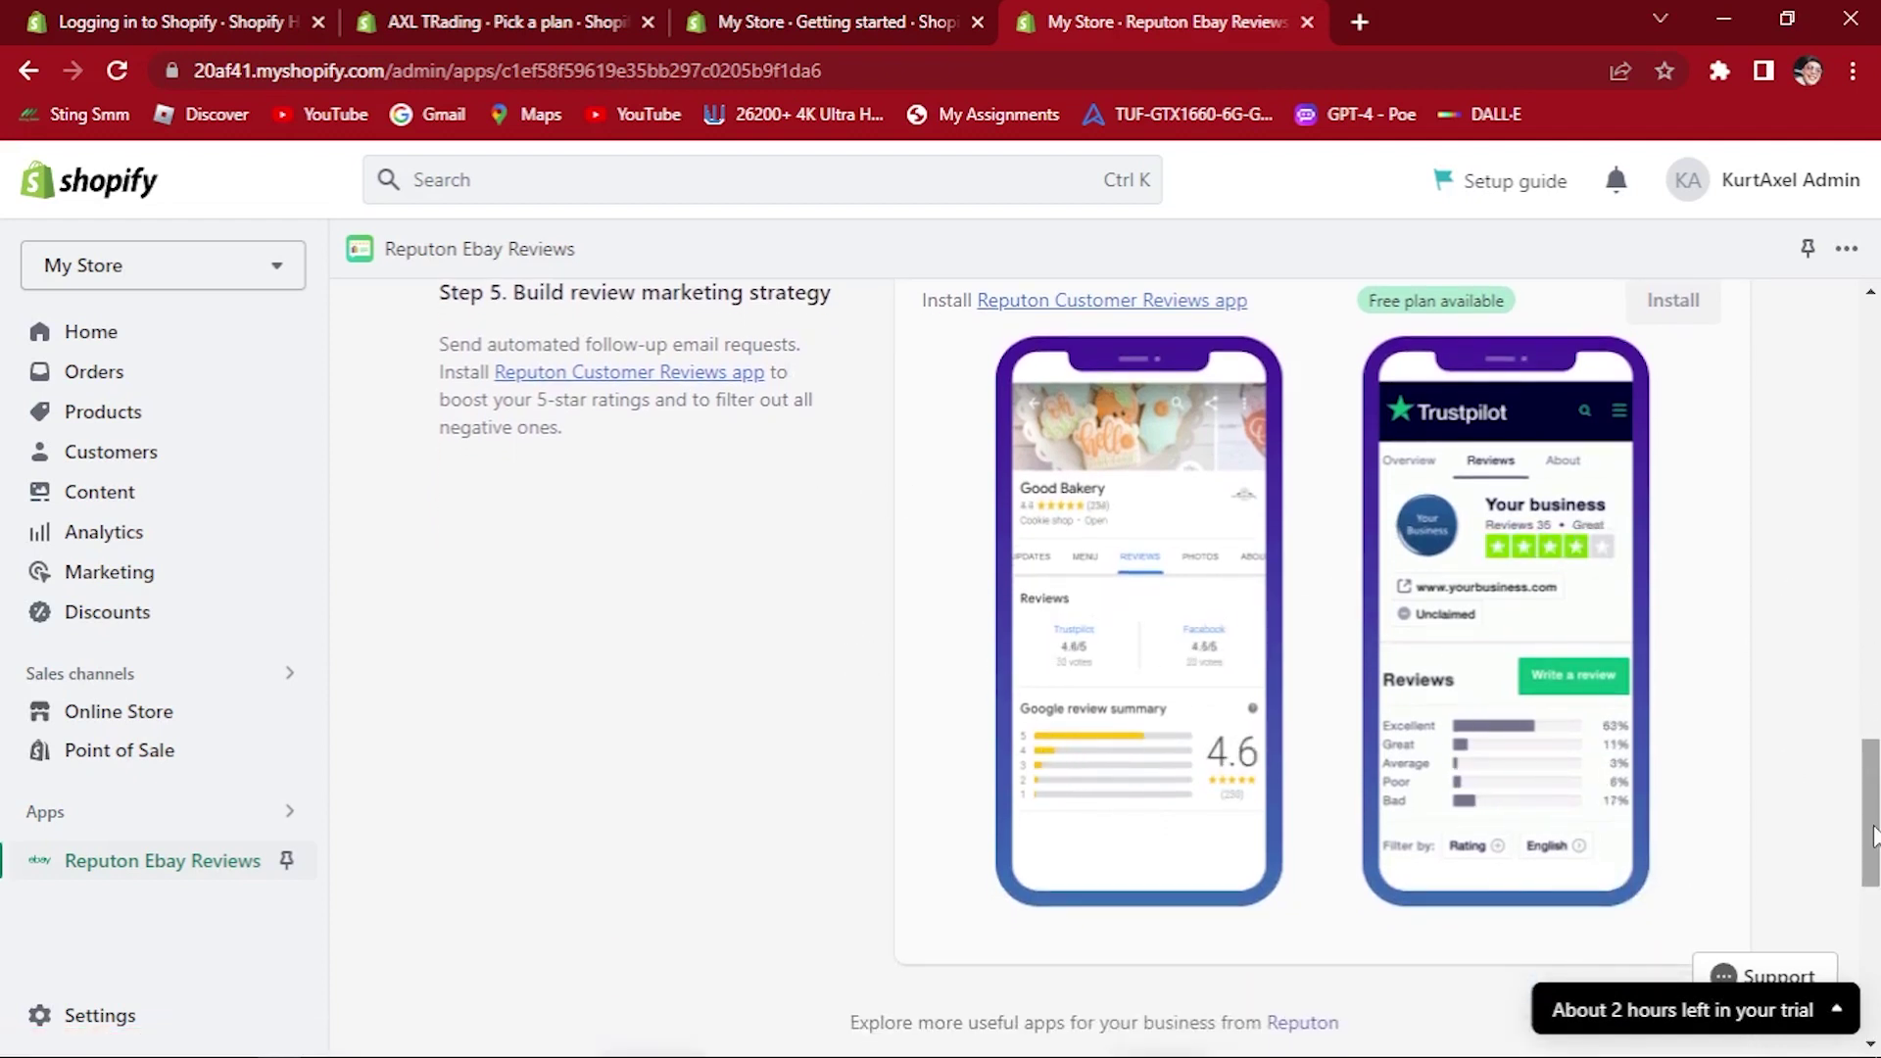
mouse_move(1876, 833)
left_mouse_down()
mouse_move(1875, 966)
mouse_move(1871, 371)
left_mouse_up()
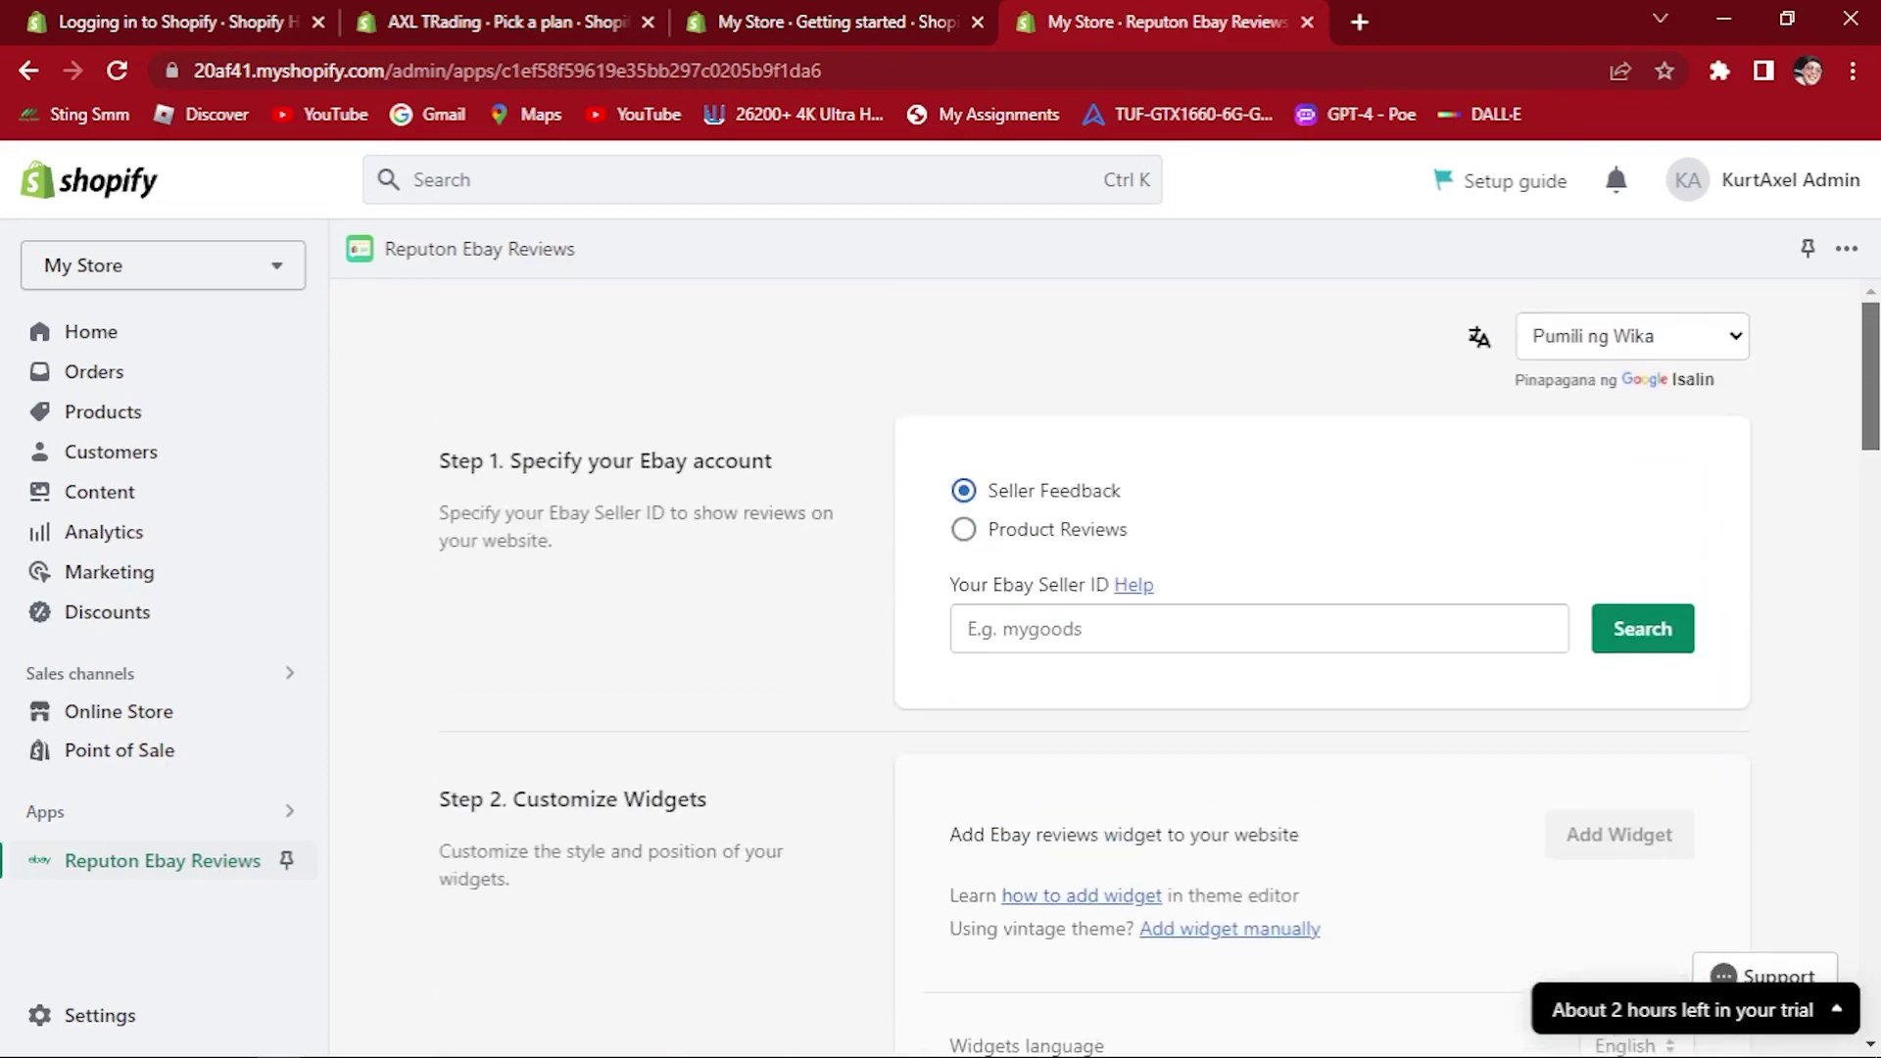
left_click(1246, 628)
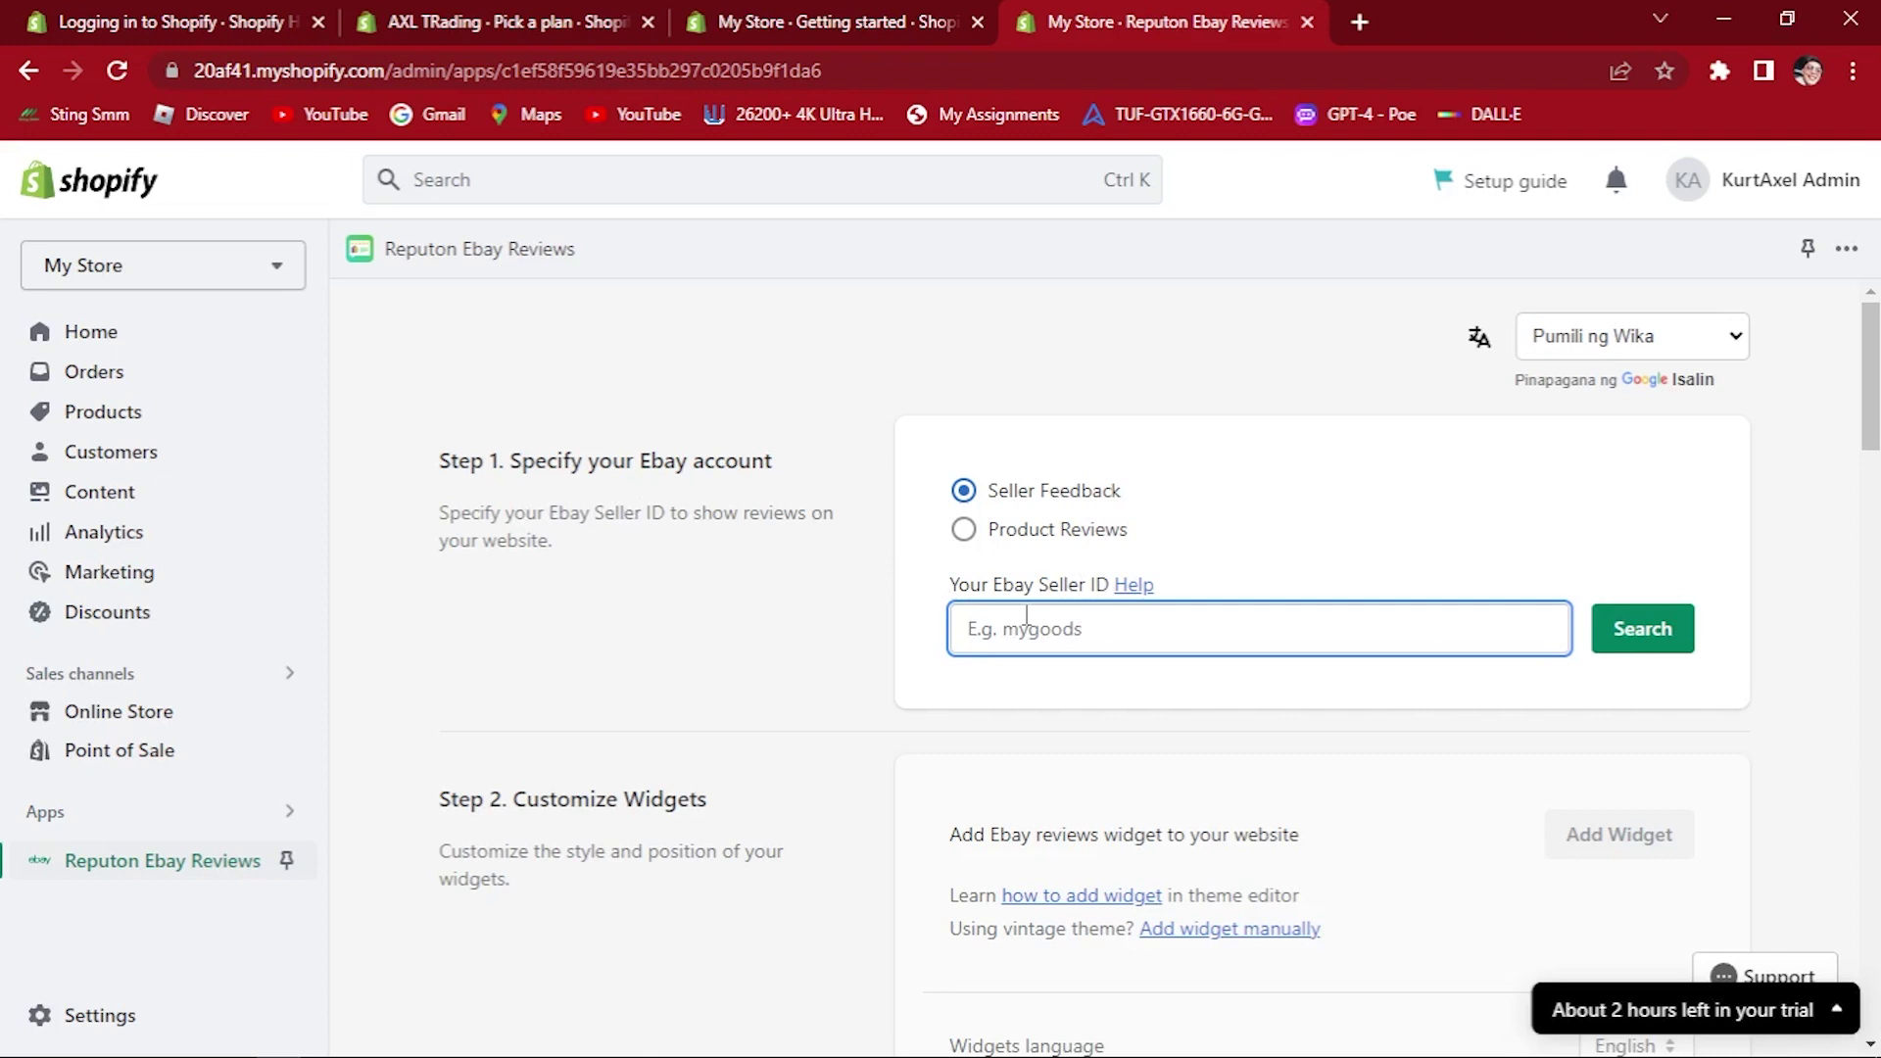
left_click_drag(1874, 392, 1875, 458)
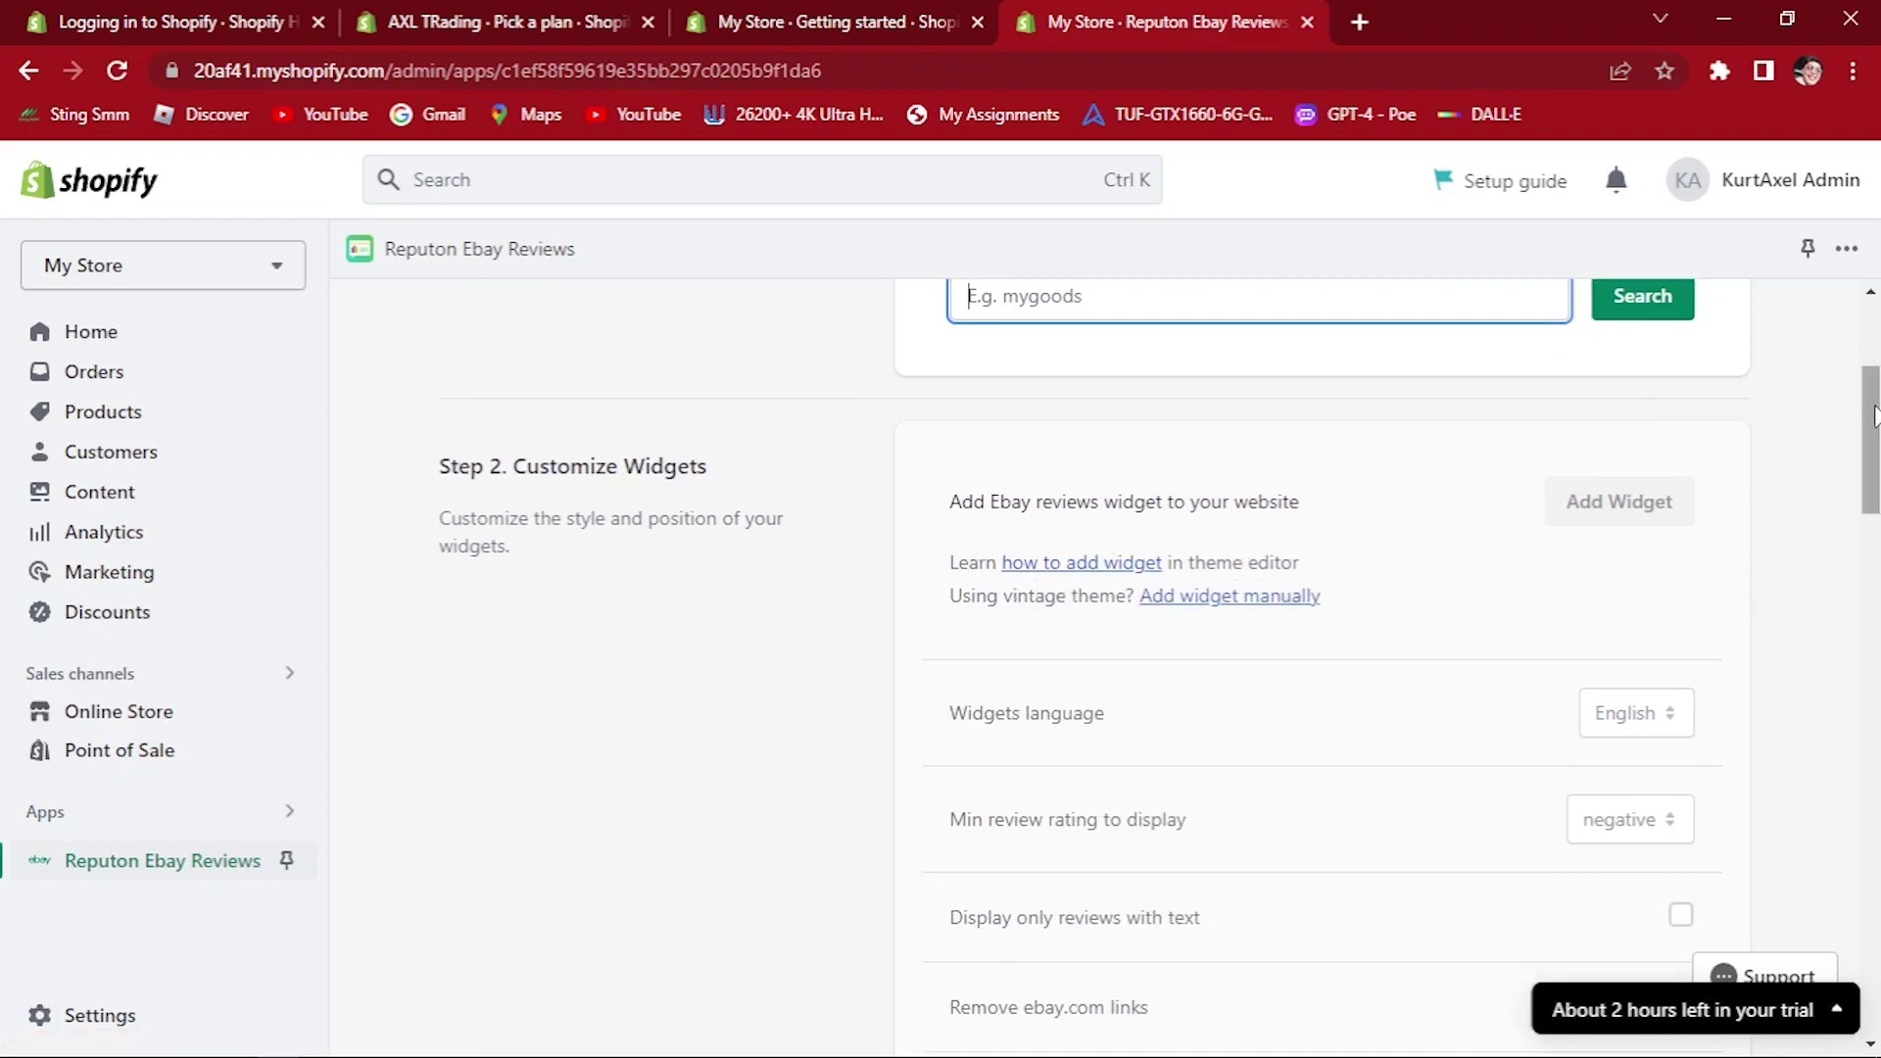
left_click_drag(1874, 417, 1872, 430)
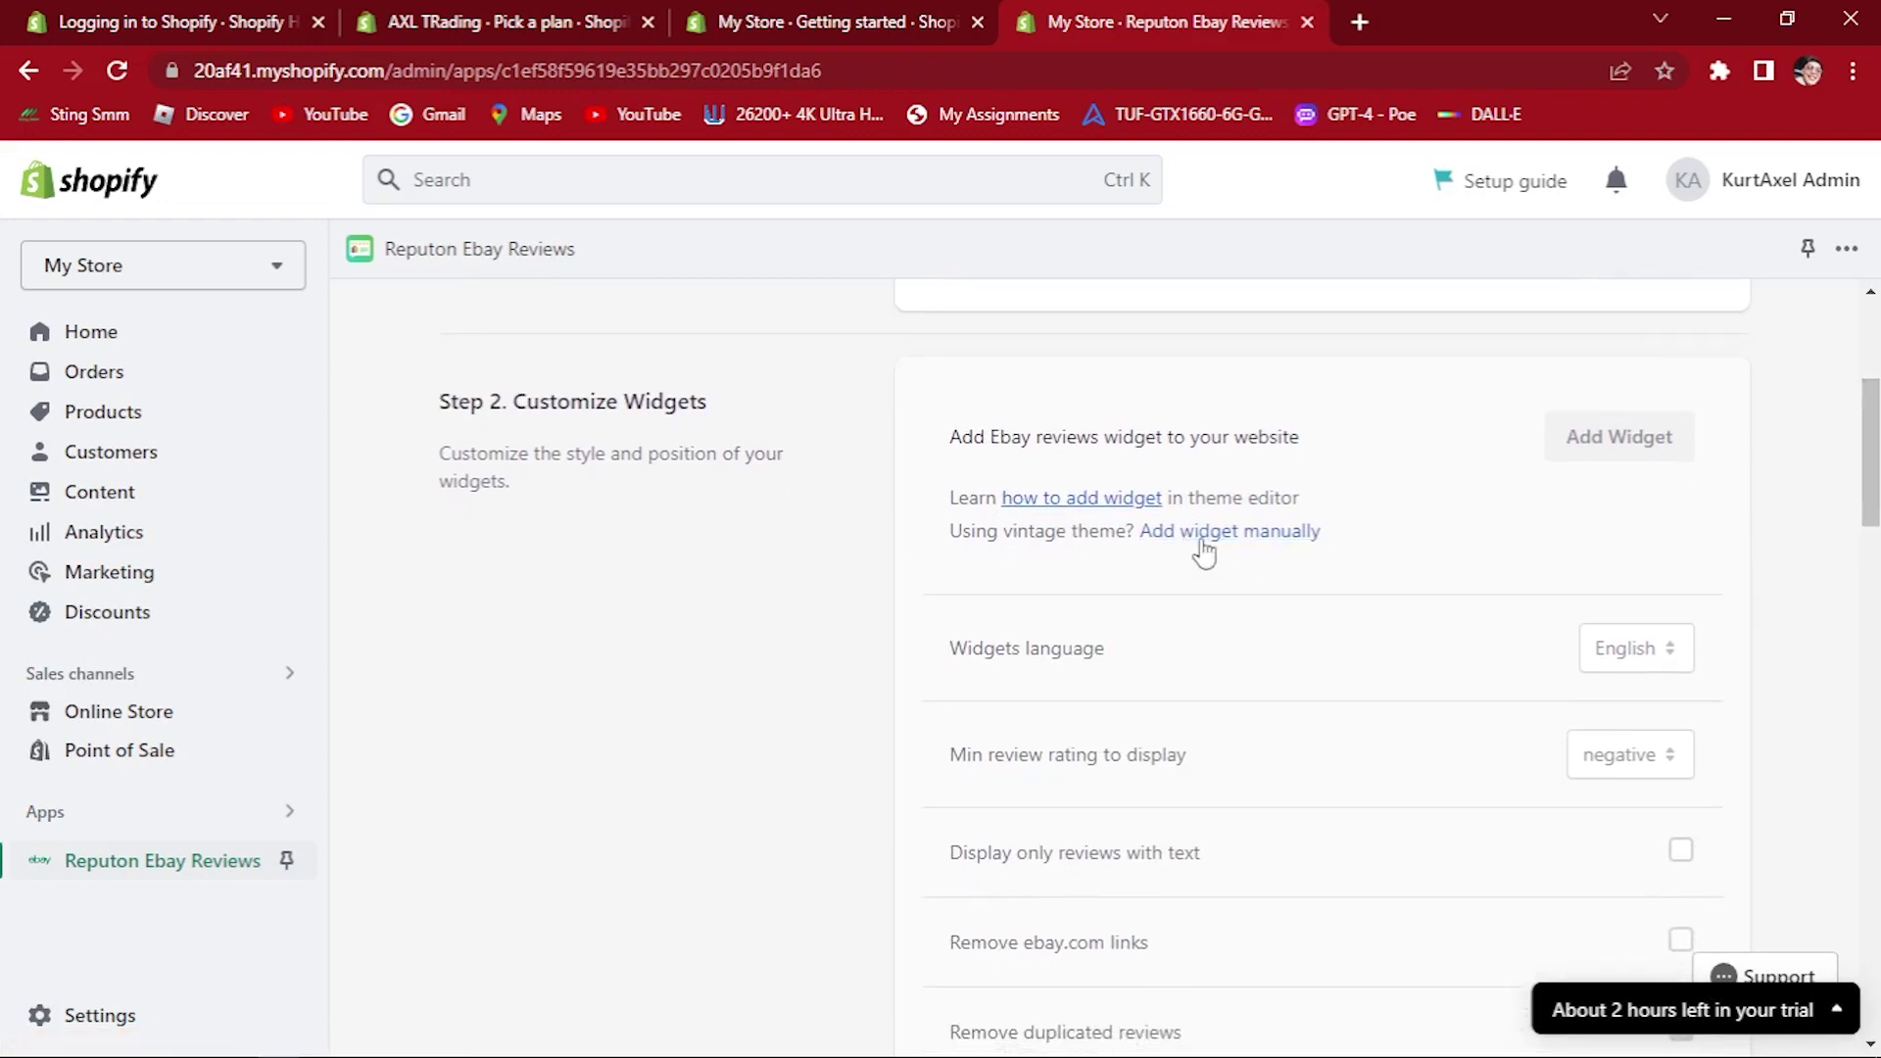
left_click_drag(1872, 508, 1872, 561)
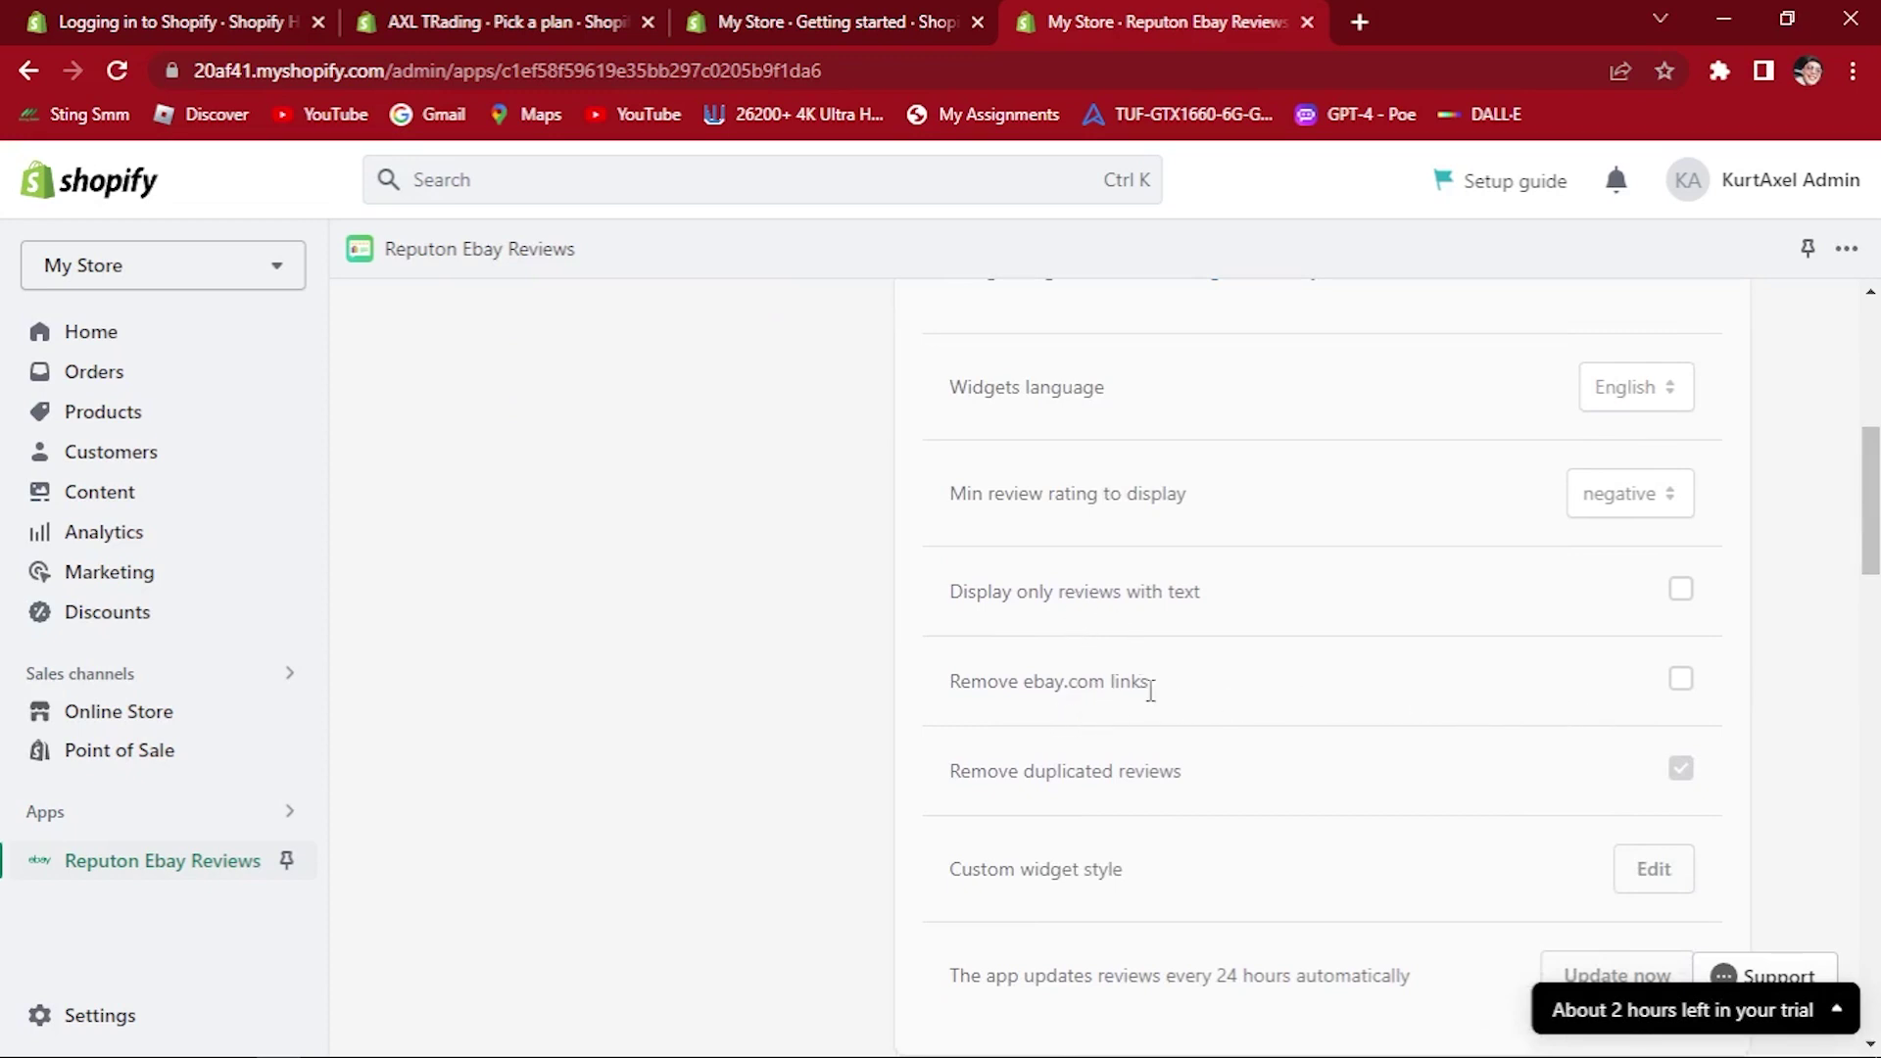
left_click_drag(1873, 464, 1873, 500)
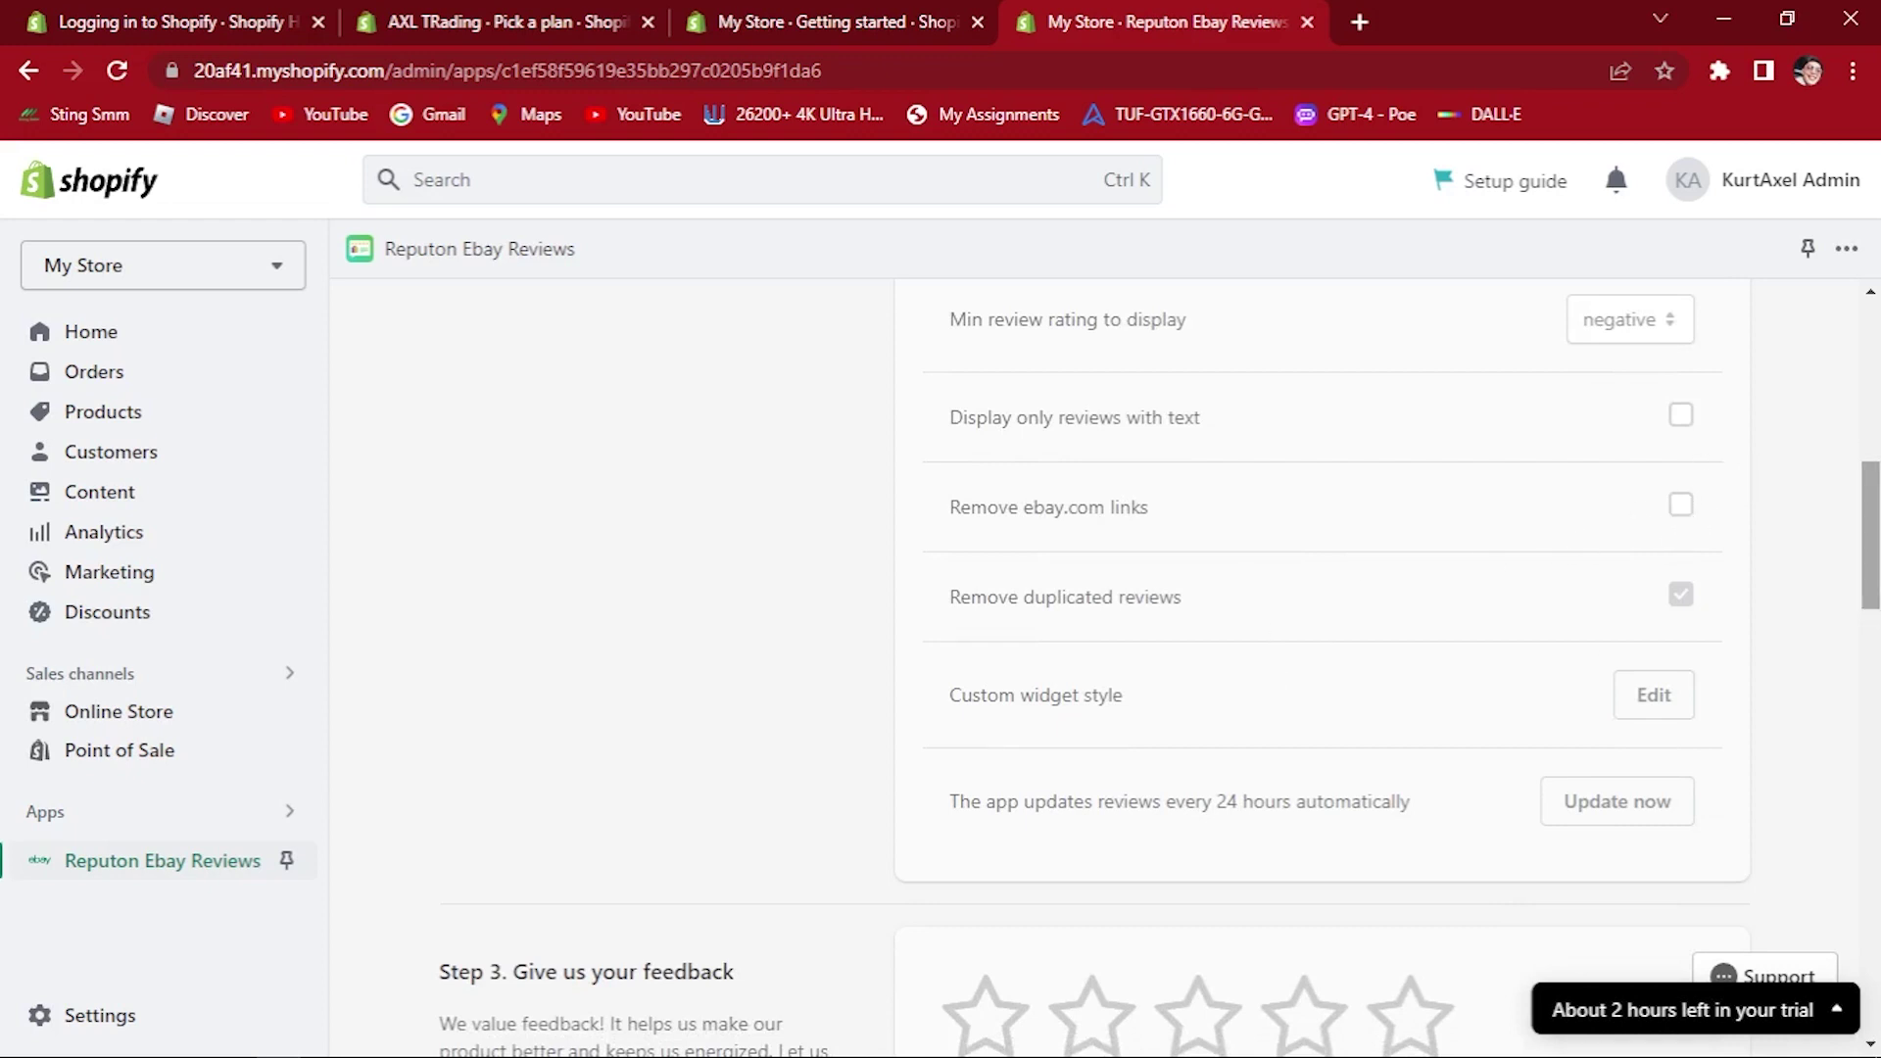
left_click_drag(1872, 529, 1872, 547)
left_click_drag(1876, 604, 1876, 670)
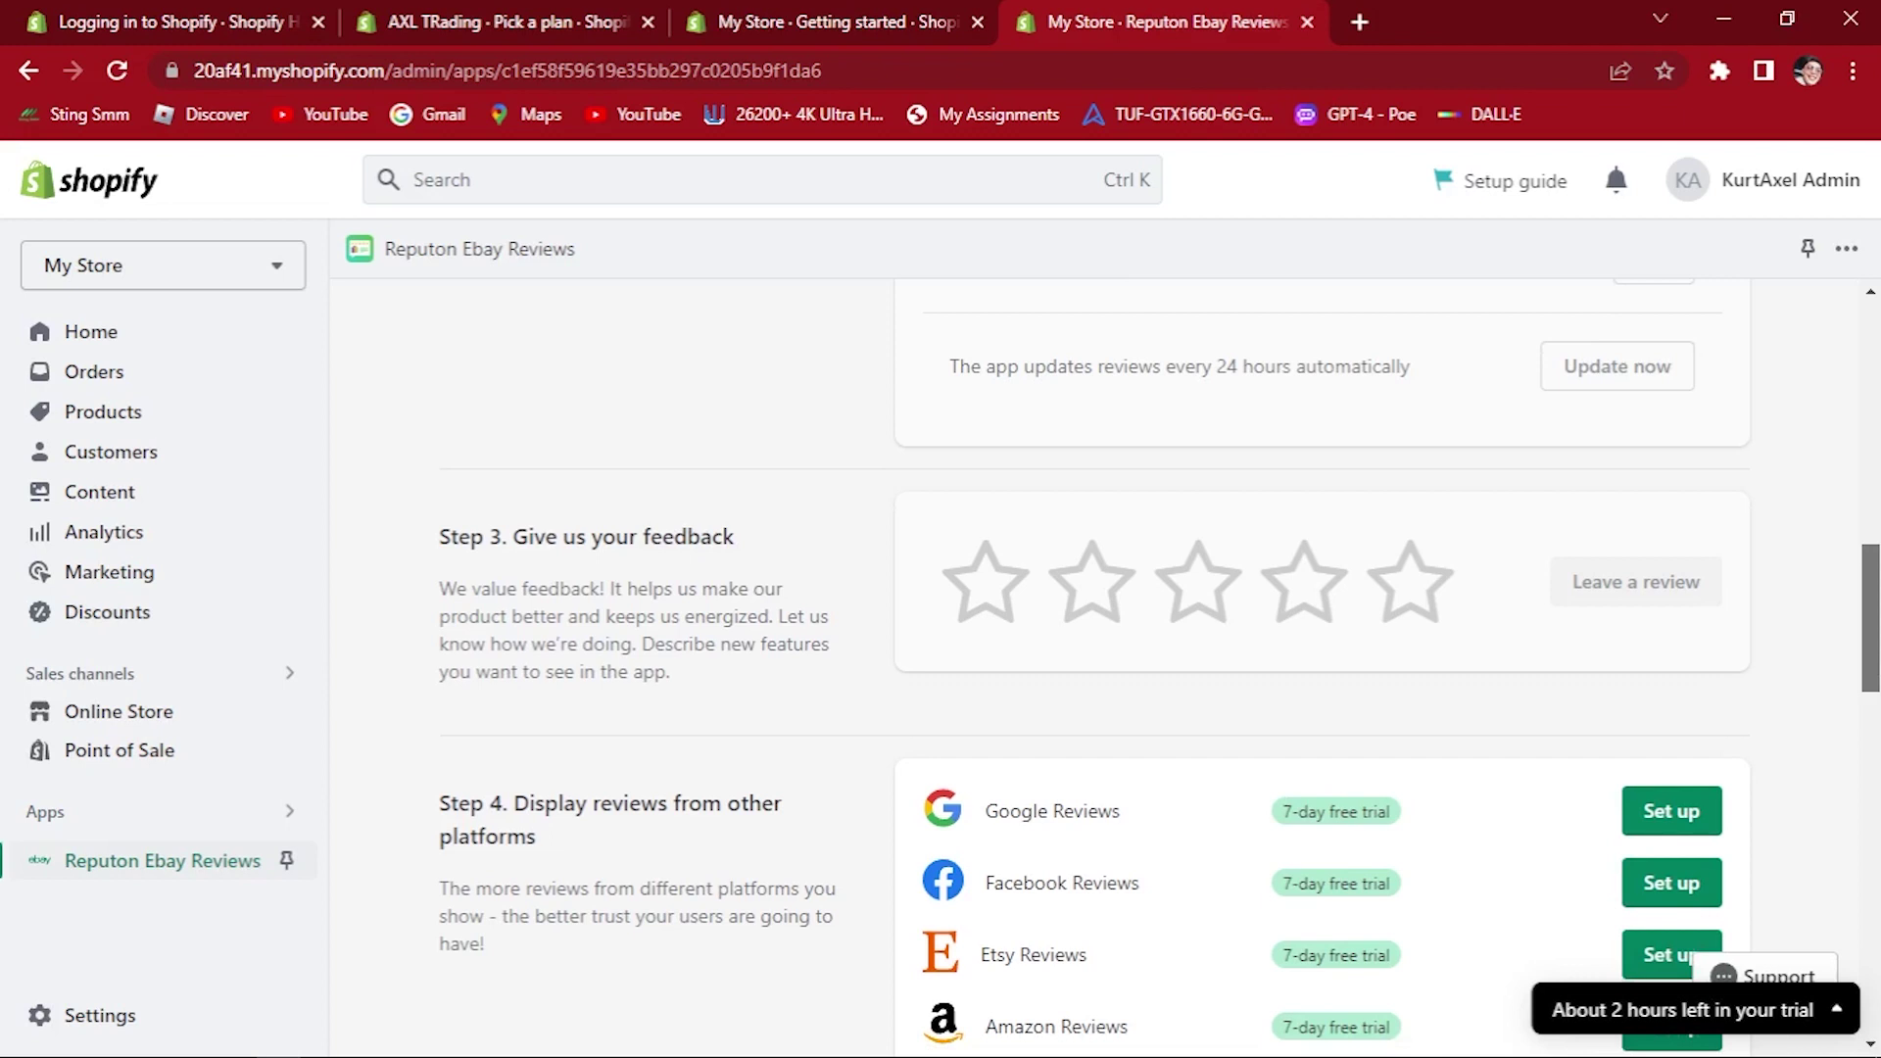
left_click_drag(1875, 670, 1872, 721)
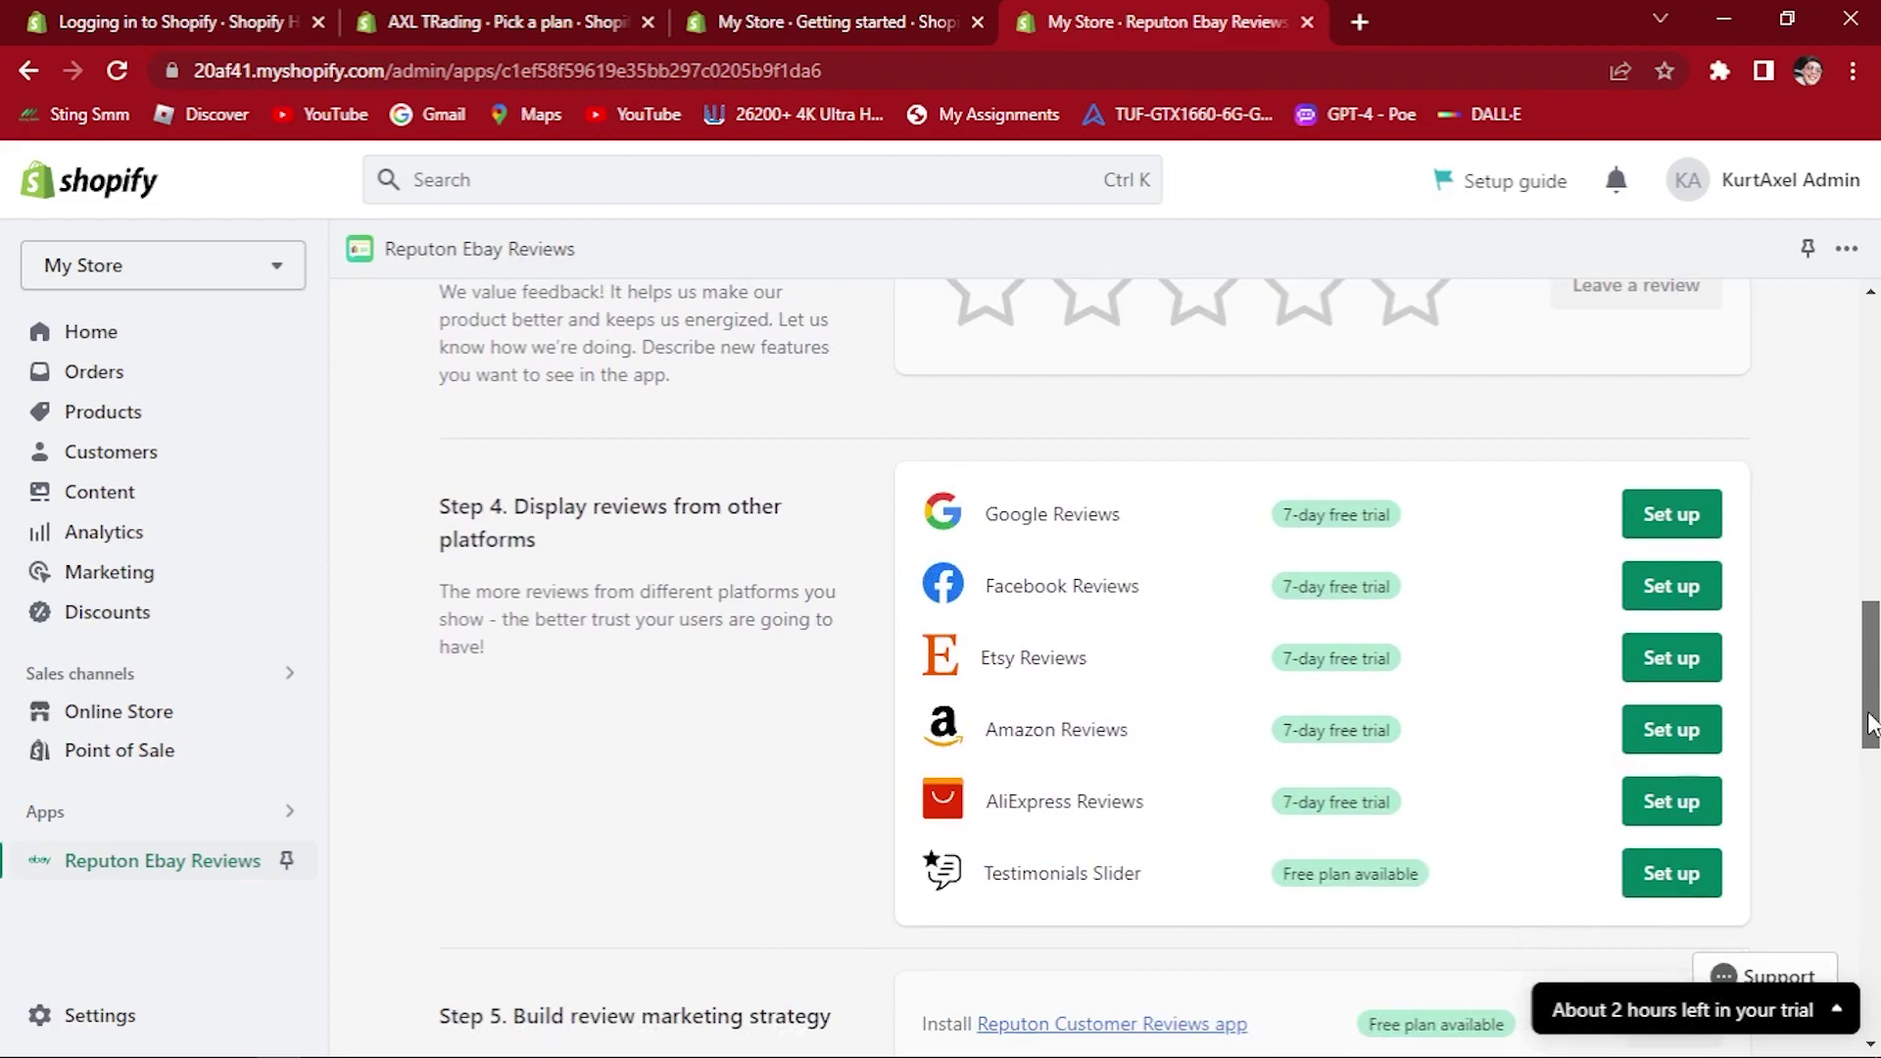
mouse_move(1872, 720)
left_mouse_down()
mouse_move(1811, 945)
mouse_move(1871, 1024)
left_mouse_up()
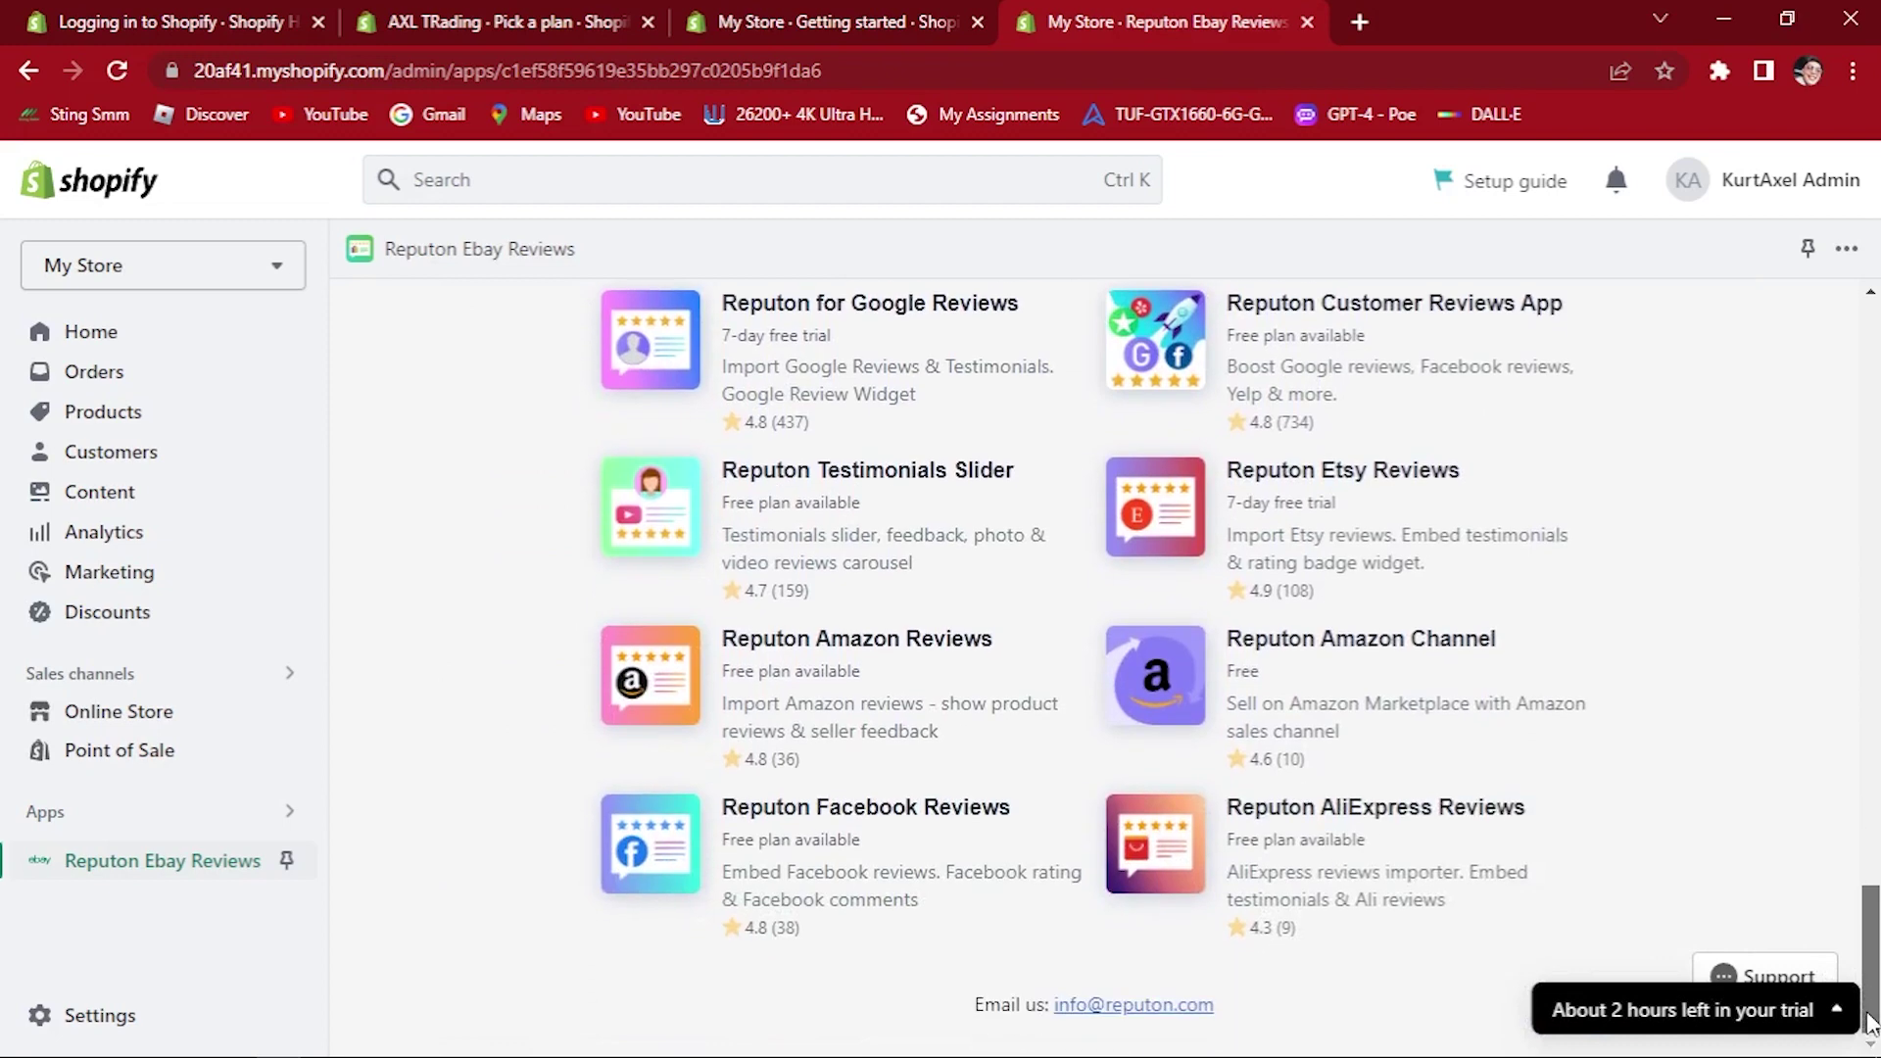
left_click_drag(1871, 1025, 1871, 441)
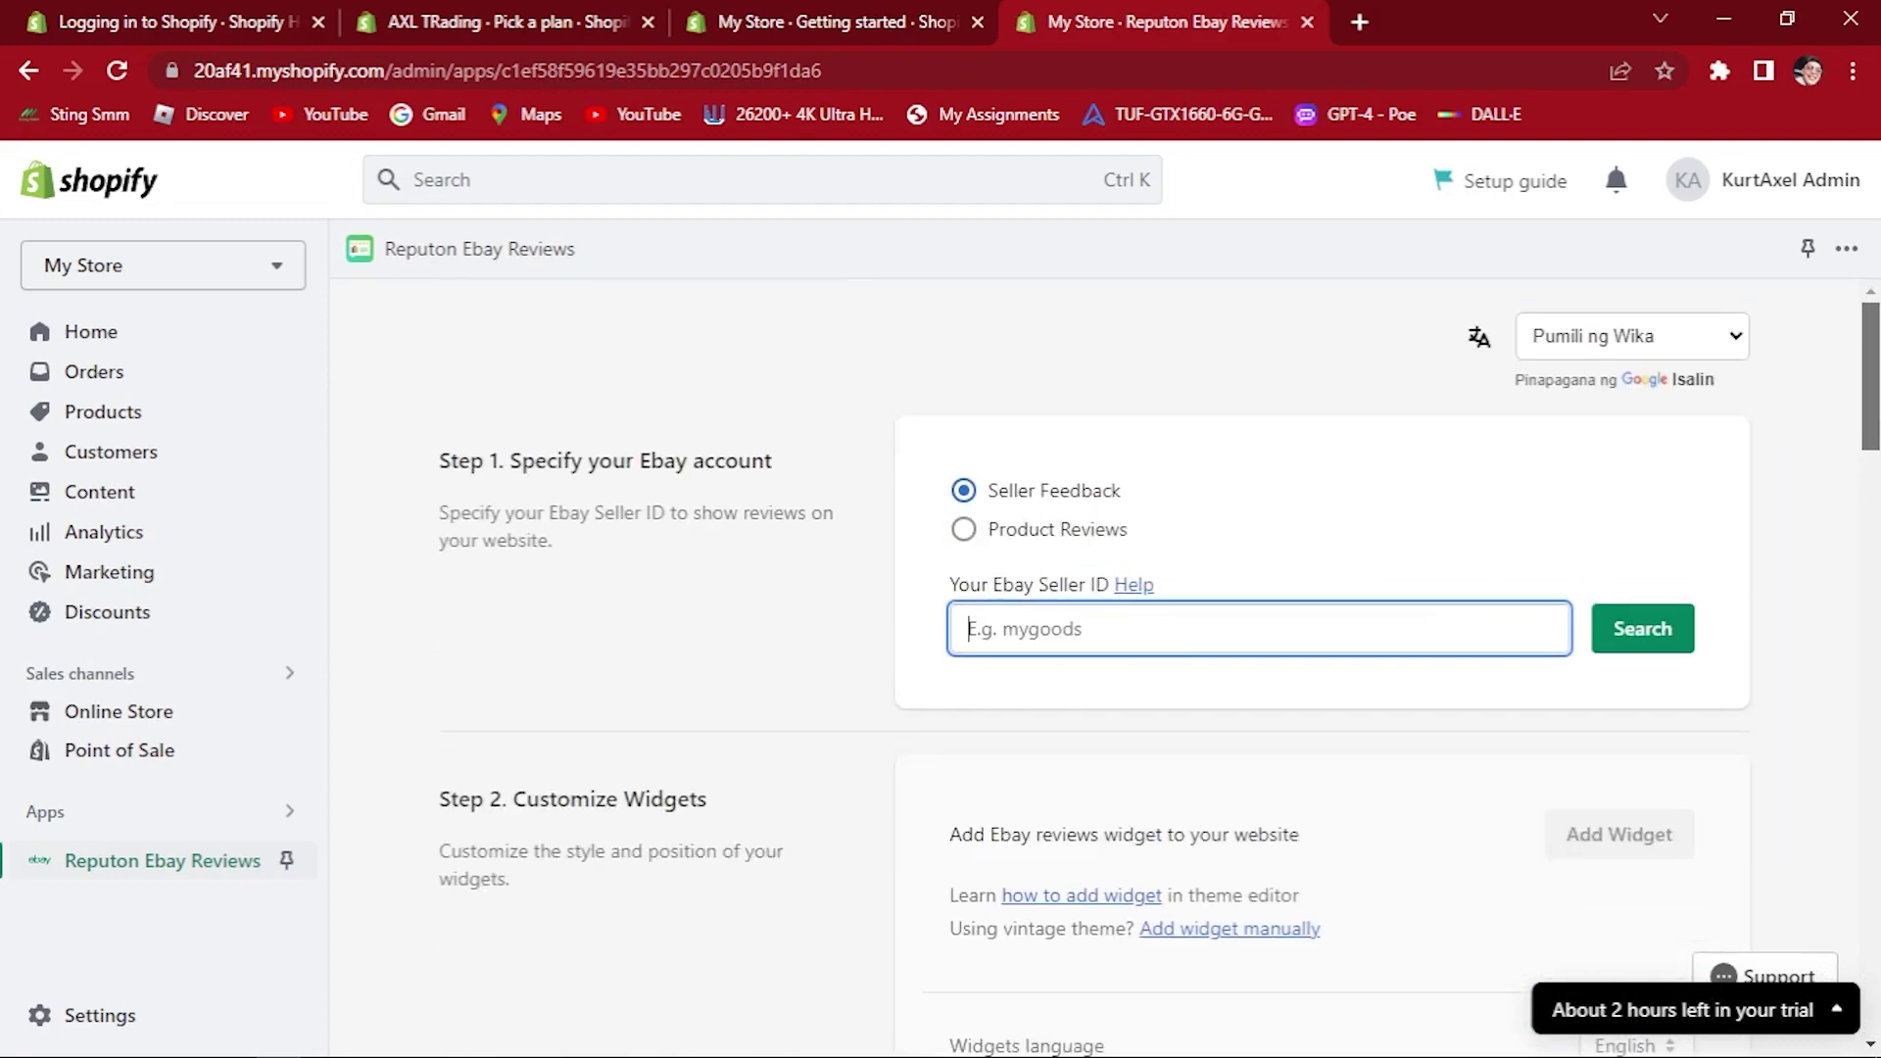